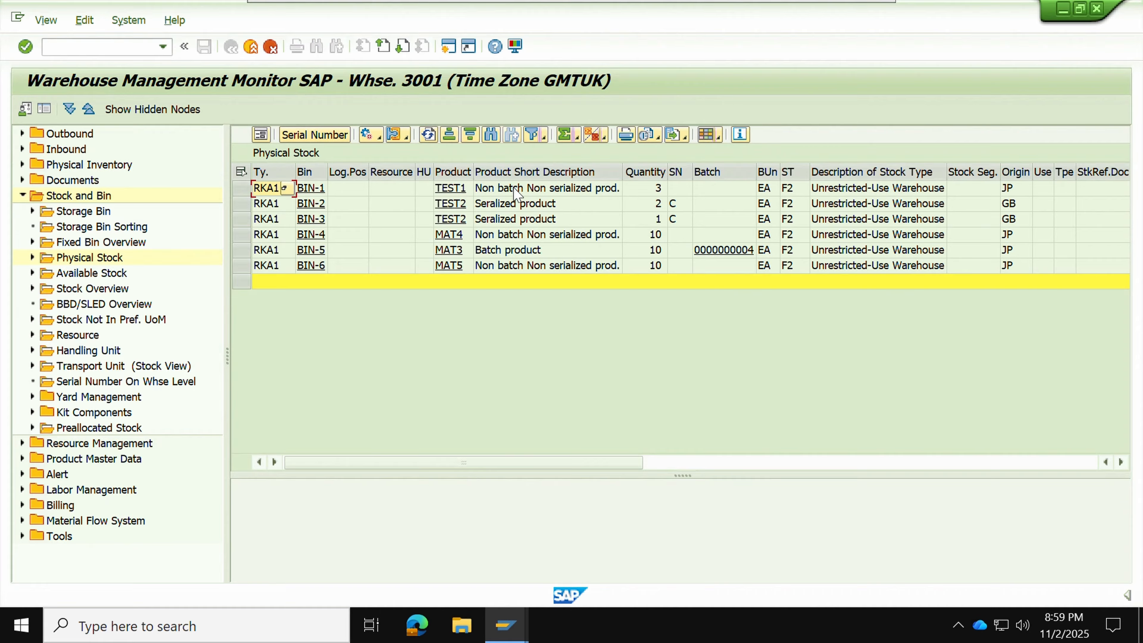
# Examine the product descriptions, serial number indicator, batch and quantity of the physical stock in BIN-1 to BIN-6
pyautogui.click(514, 189)
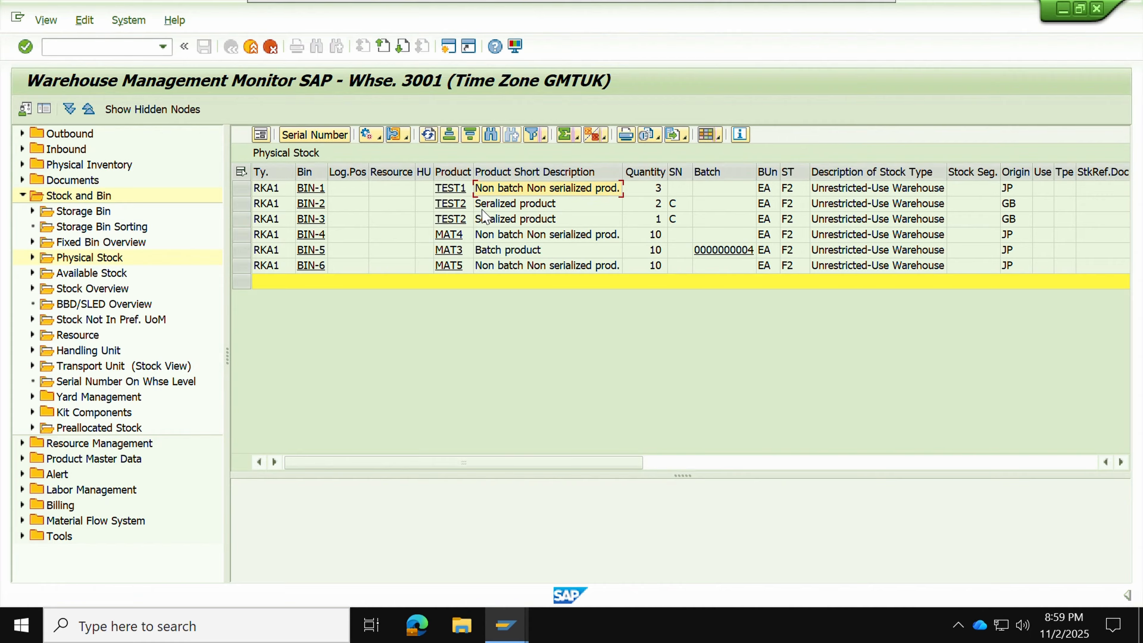
pyautogui.click(521, 207)
pyautogui.click(679, 205)
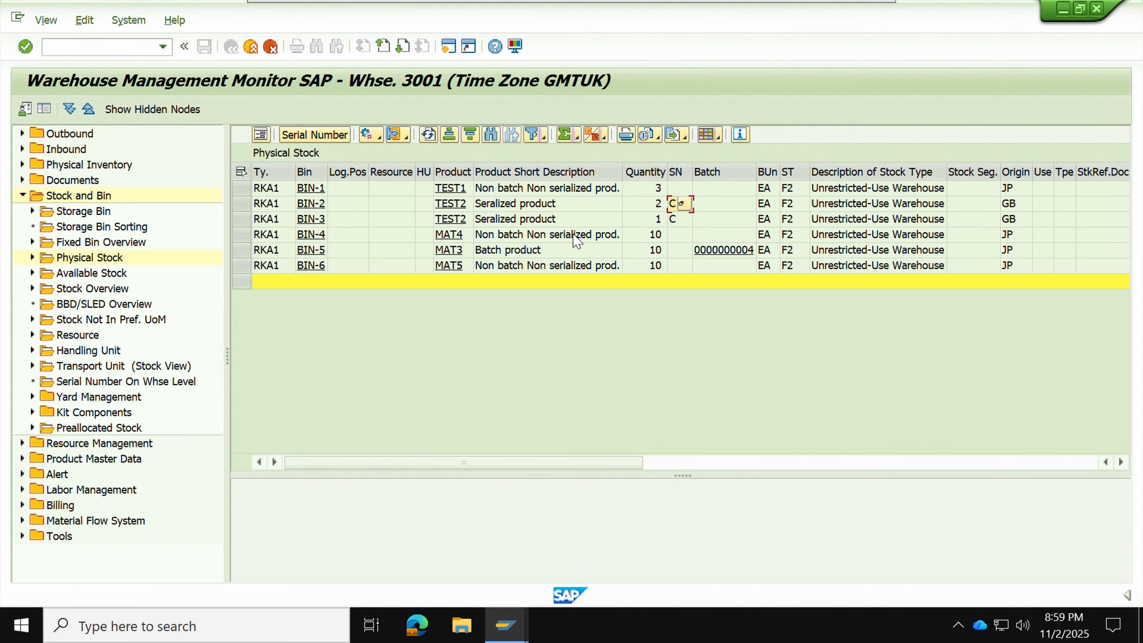
pyautogui.click(538, 257)
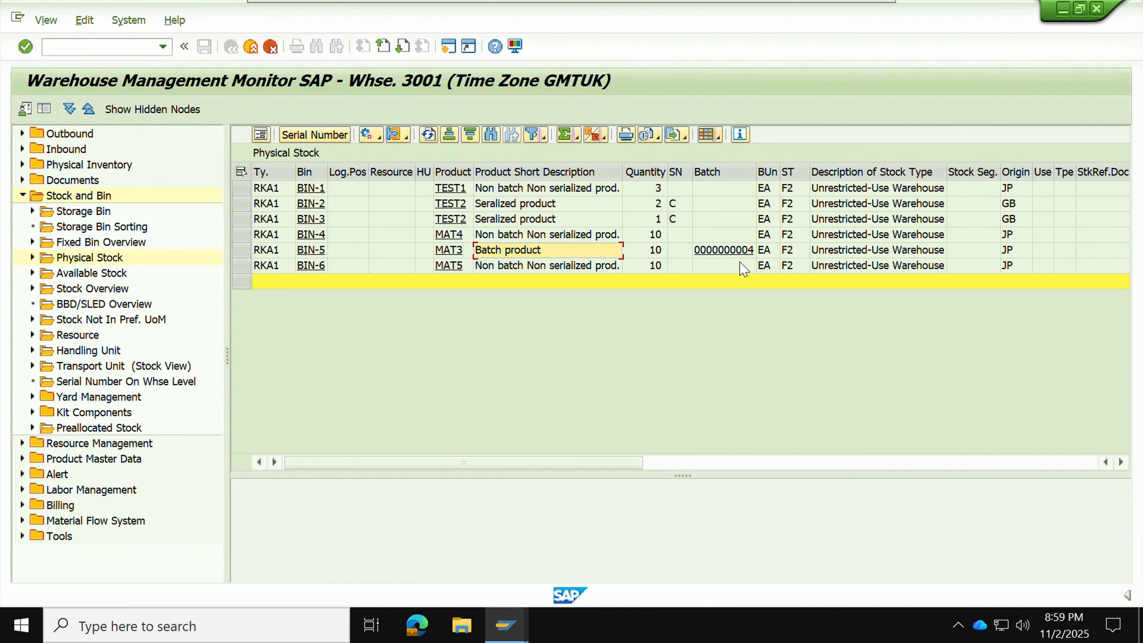
pyautogui.click(536, 266)
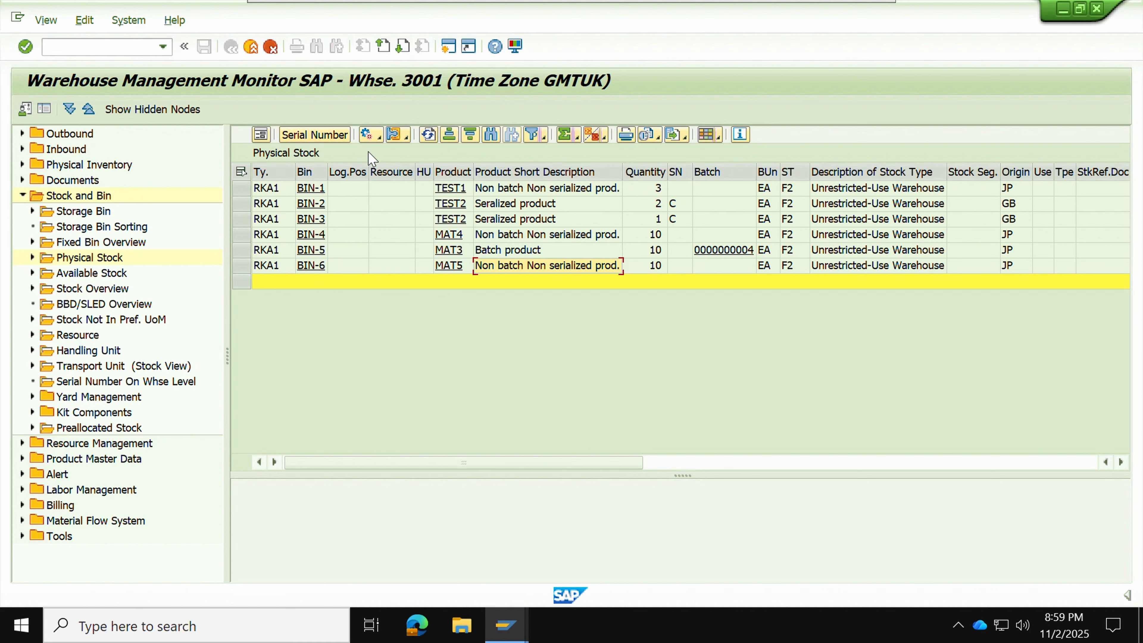
pyautogui.click(644, 173)
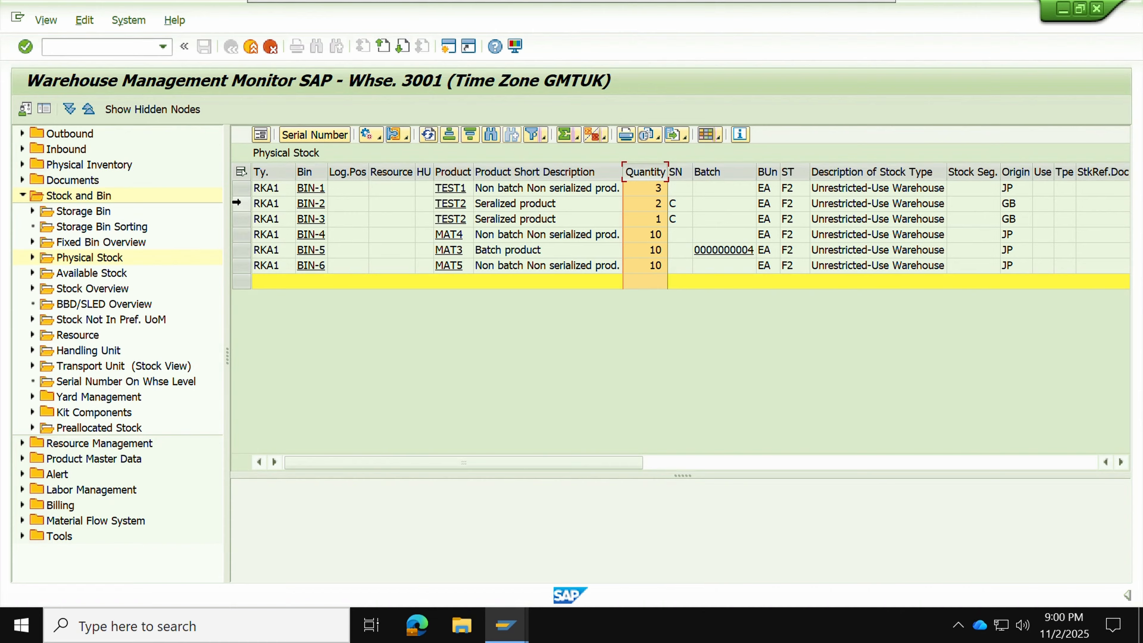
# Display the serial numbers of the TEST2 stock in BIN-2 and BIN-3 and enlarge the detail list
pyautogui.moveTo(239, 204); pyautogui.dragTo(237, 214)
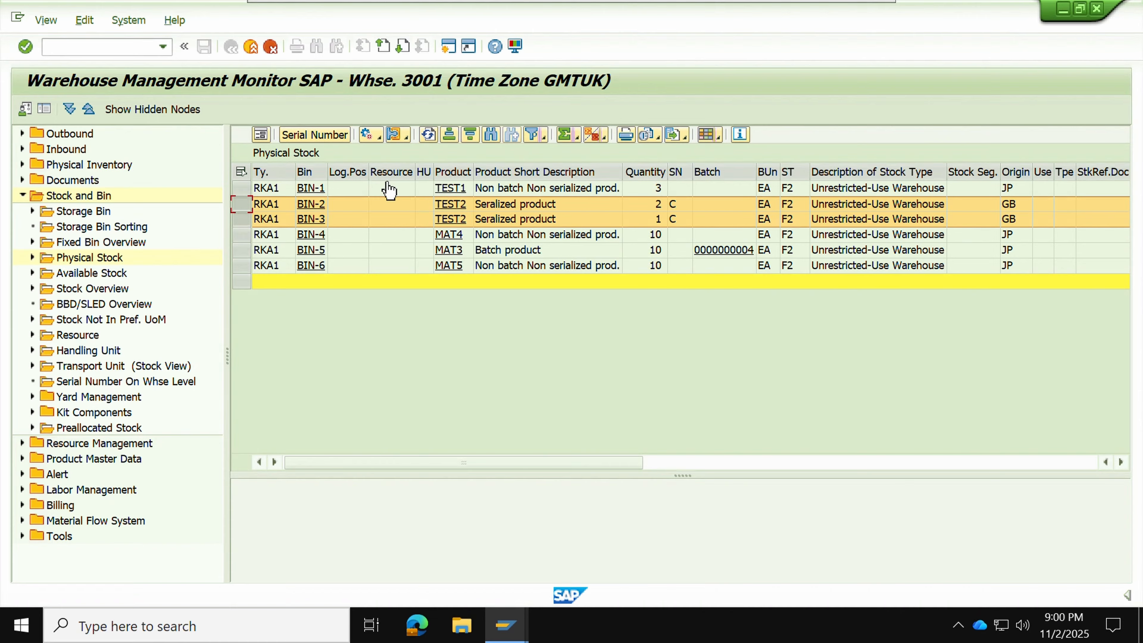
pyautogui.click(292, 141)
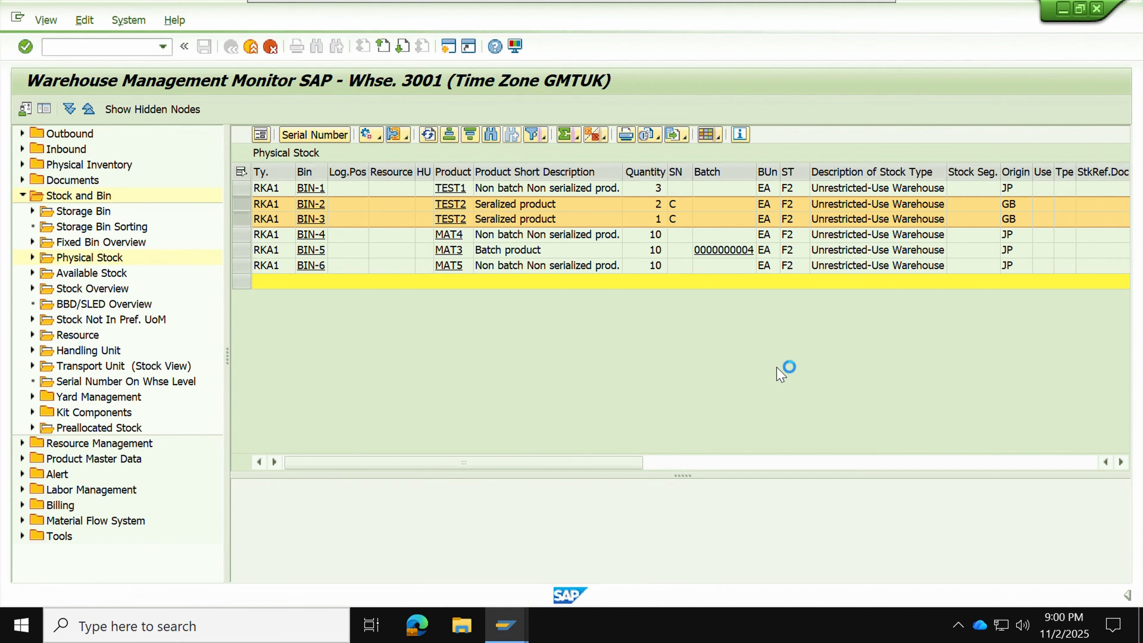
pyautogui.moveTo(712, 477); pyautogui.dragTo(708, 321)
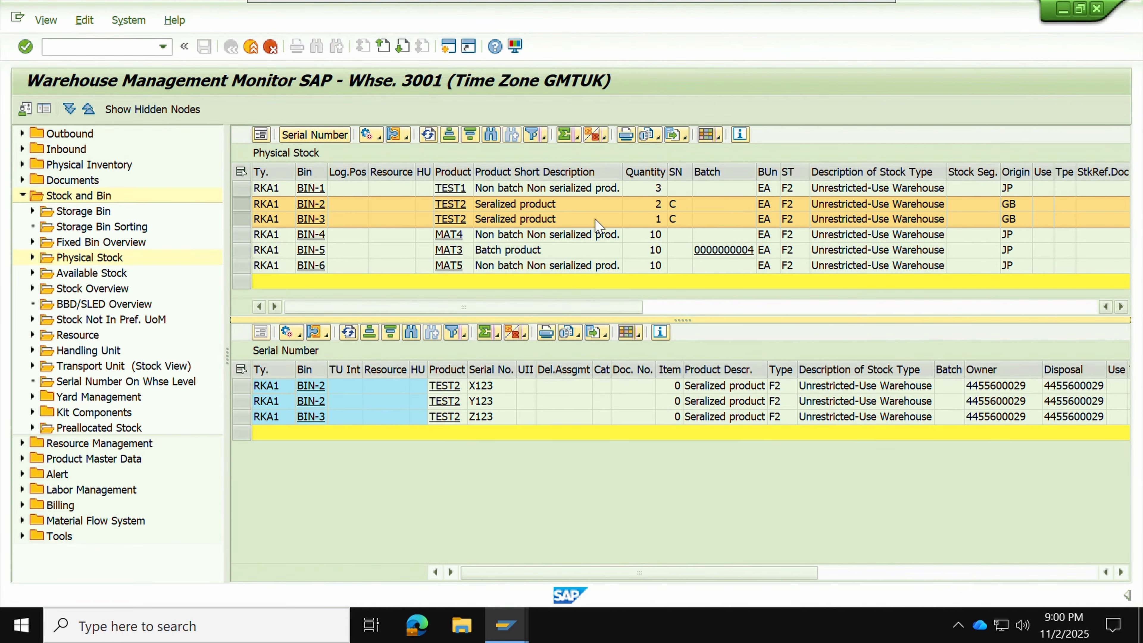
pyautogui.moveTo(684, 318); pyautogui.dragTo(682, 338)
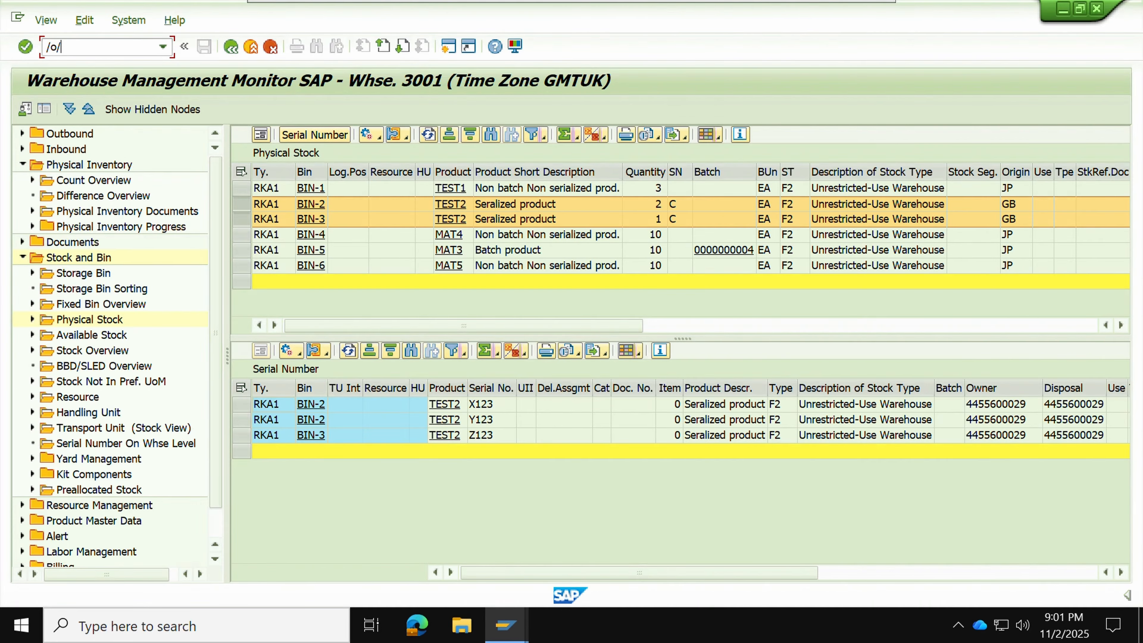
# Open transaction /o/scwm/pi_doc_create and set the storage bin range to bin-1 through bin-6
pyautogui.write('scwm/pi_doc_create')
pyautogui.press('Return')
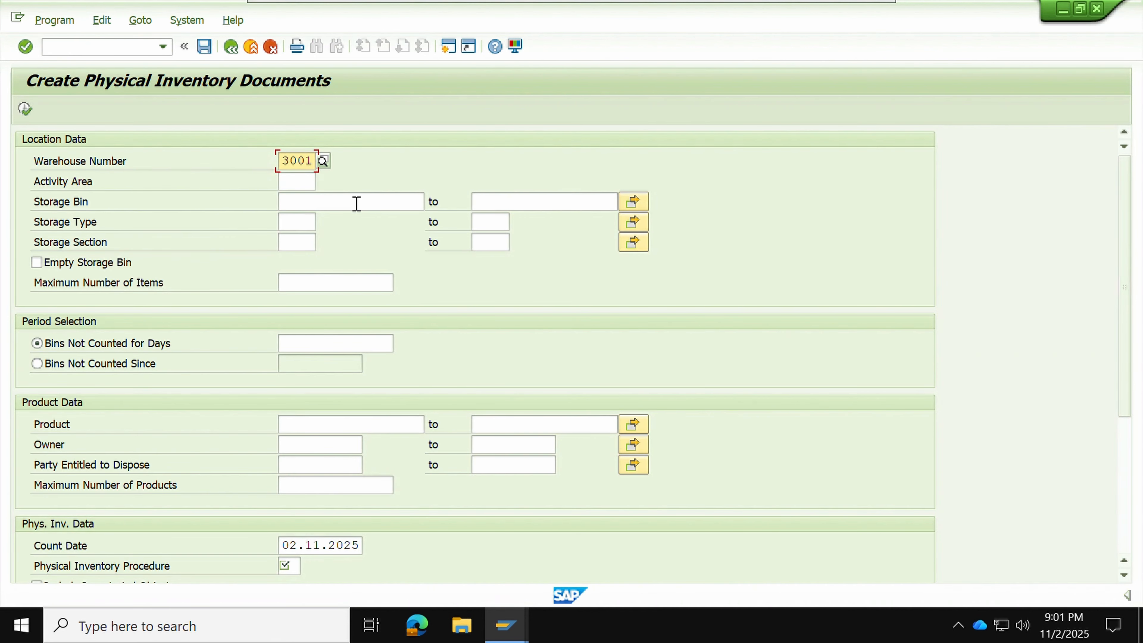
pyautogui.click(355, 201)
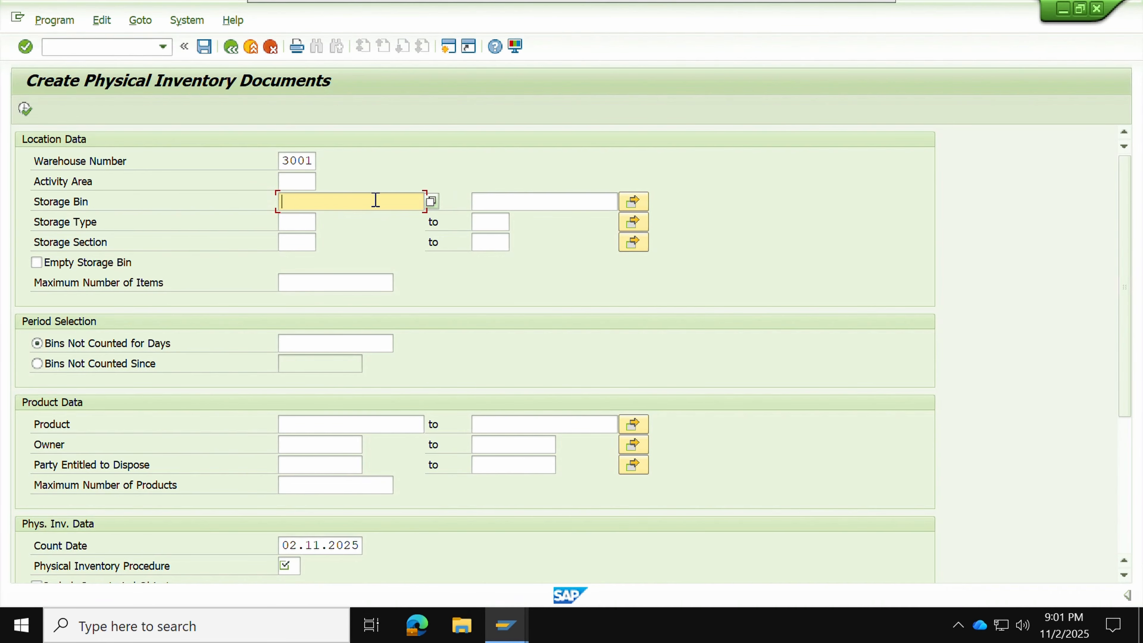
pyautogui.write('bin-1')
pyautogui.press('Tab')
pyautogui.write('bin')
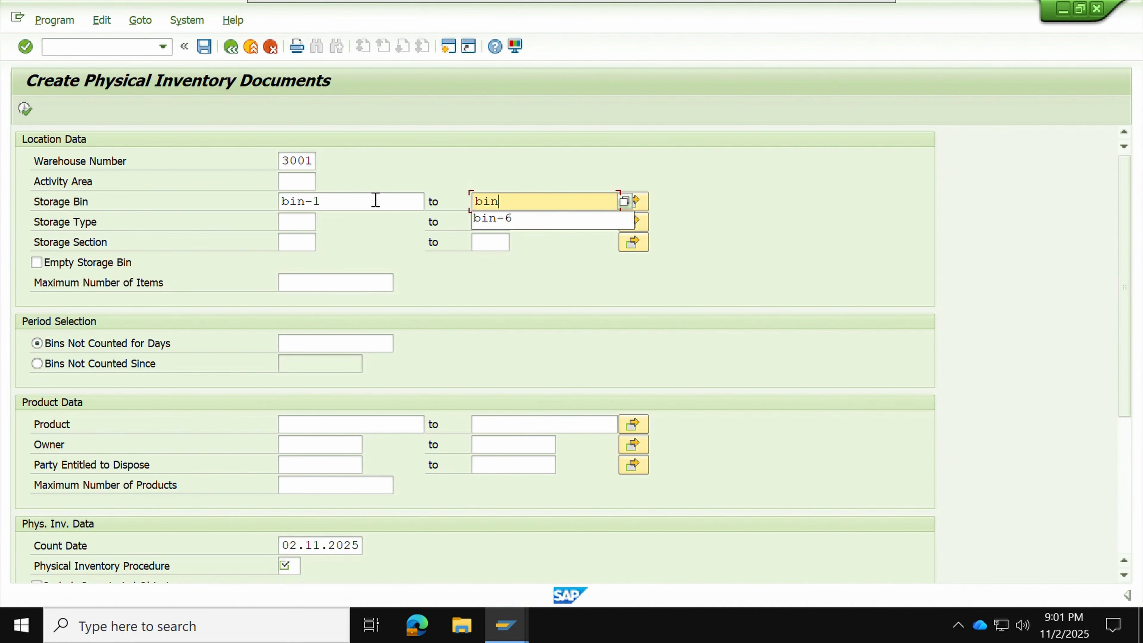
pyautogui.write('-6')
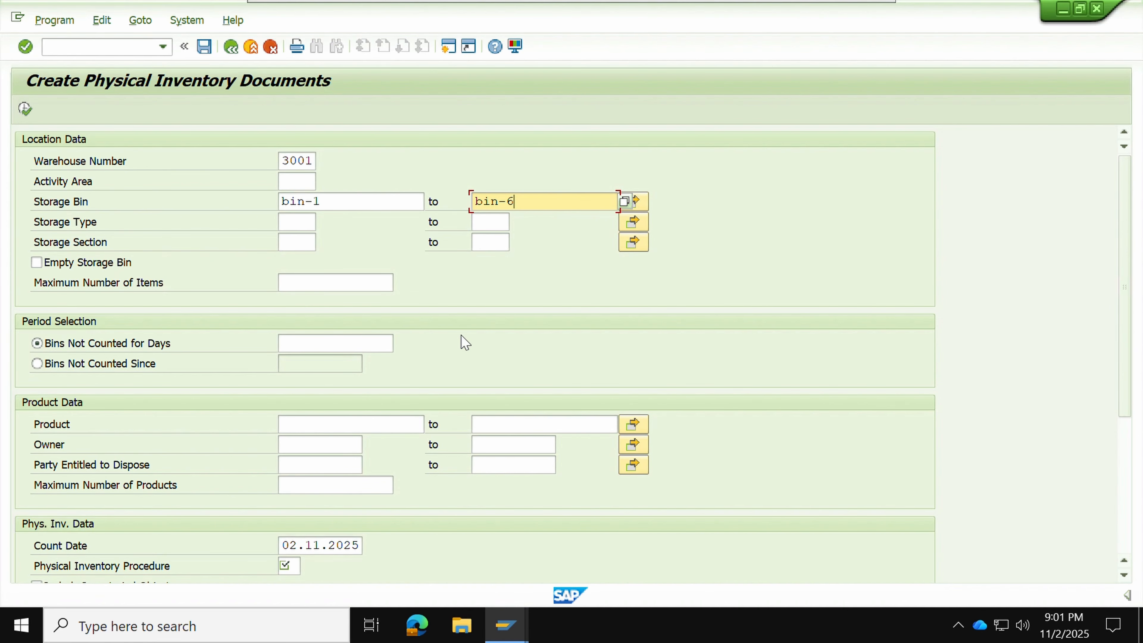
# Set the physical inventory procedure to HL, checking its meaning in the value list, and enable Active PI Document and Blocking Indicator
pyautogui.scroll(-5, 466, 344)
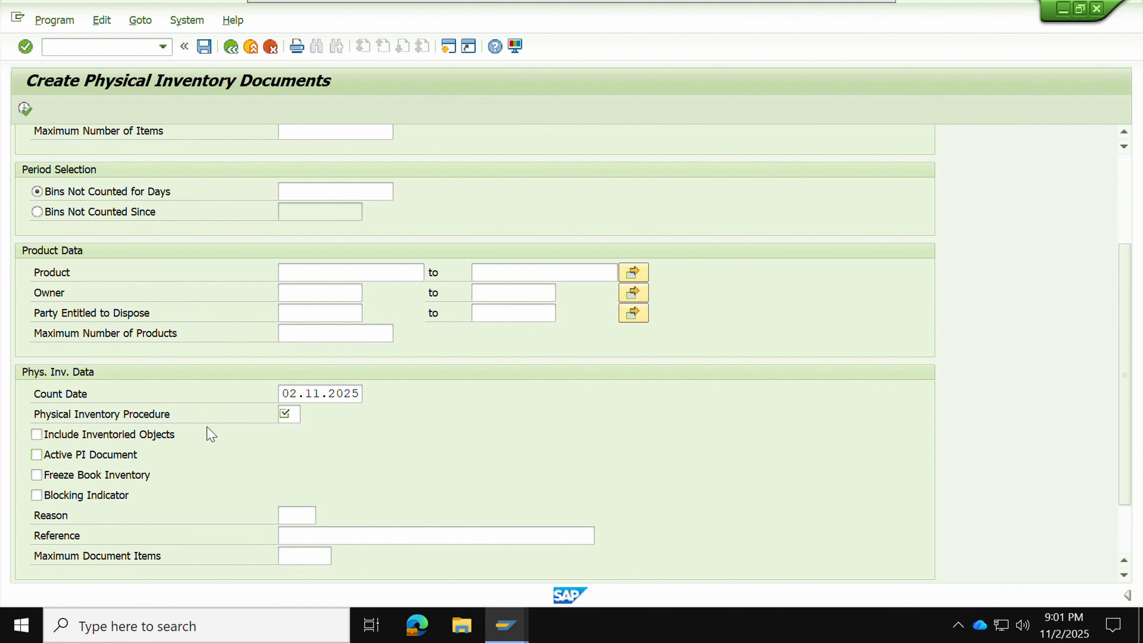
pyautogui.click(294, 412)
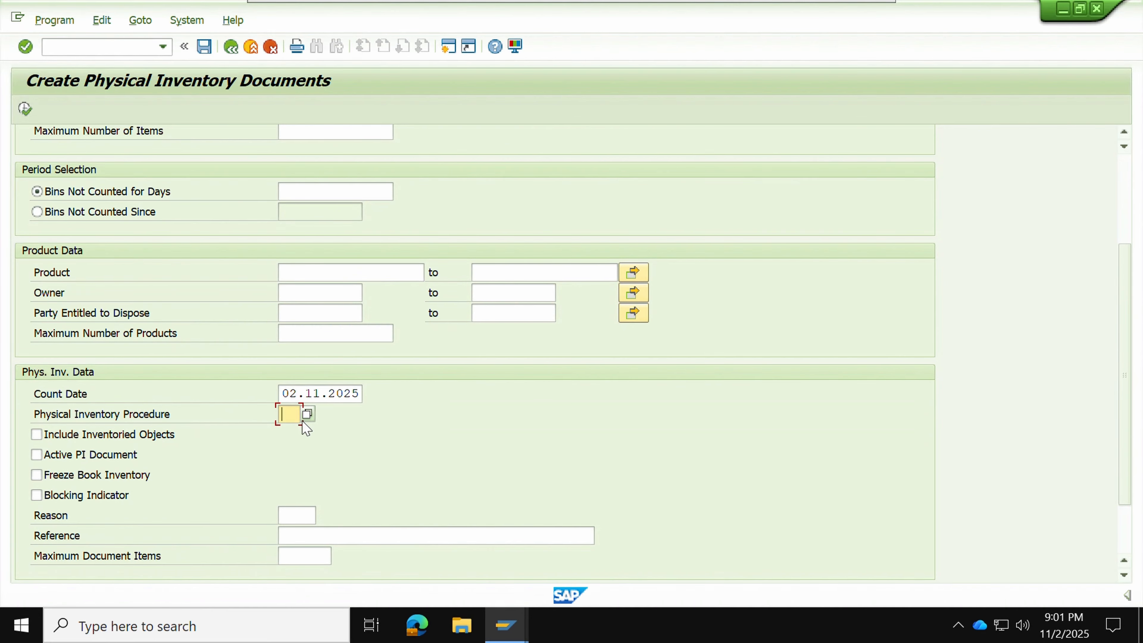
pyautogui.write('HL')
pyautogui.press('Return')
pyautogui.click(316, 414)
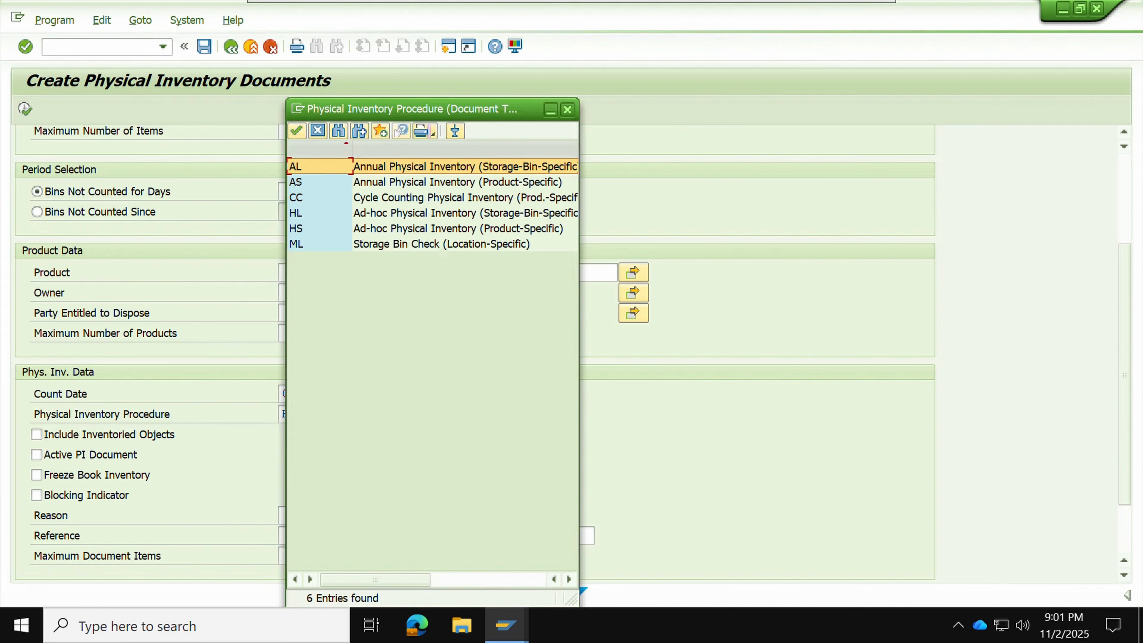
pyautogui.click(374, 215)
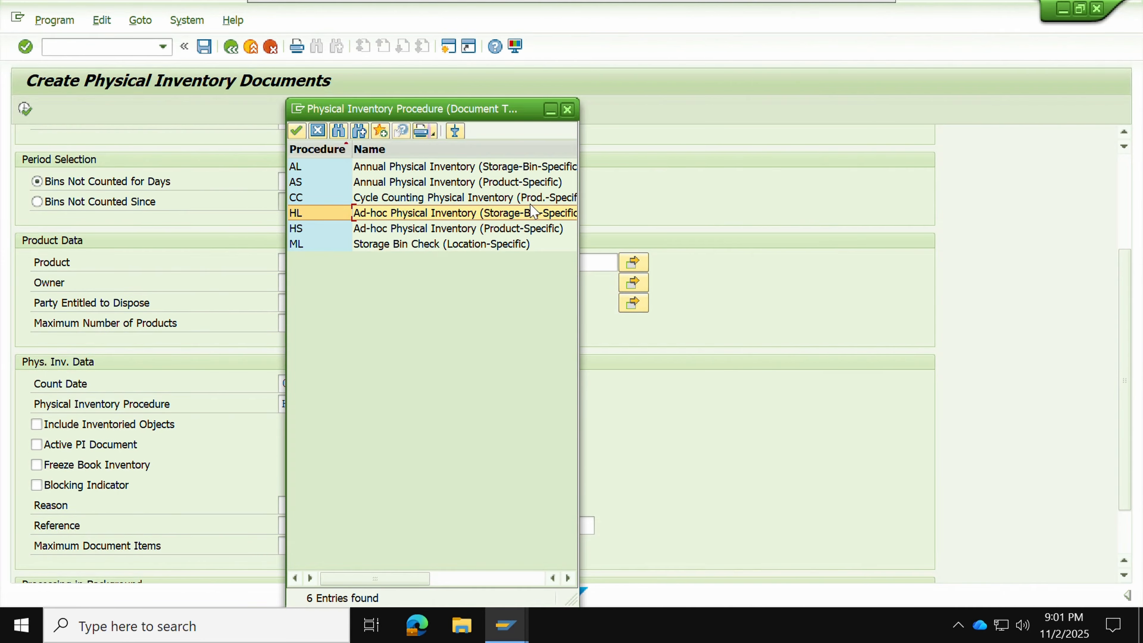
pyautogui.click(570, 112)
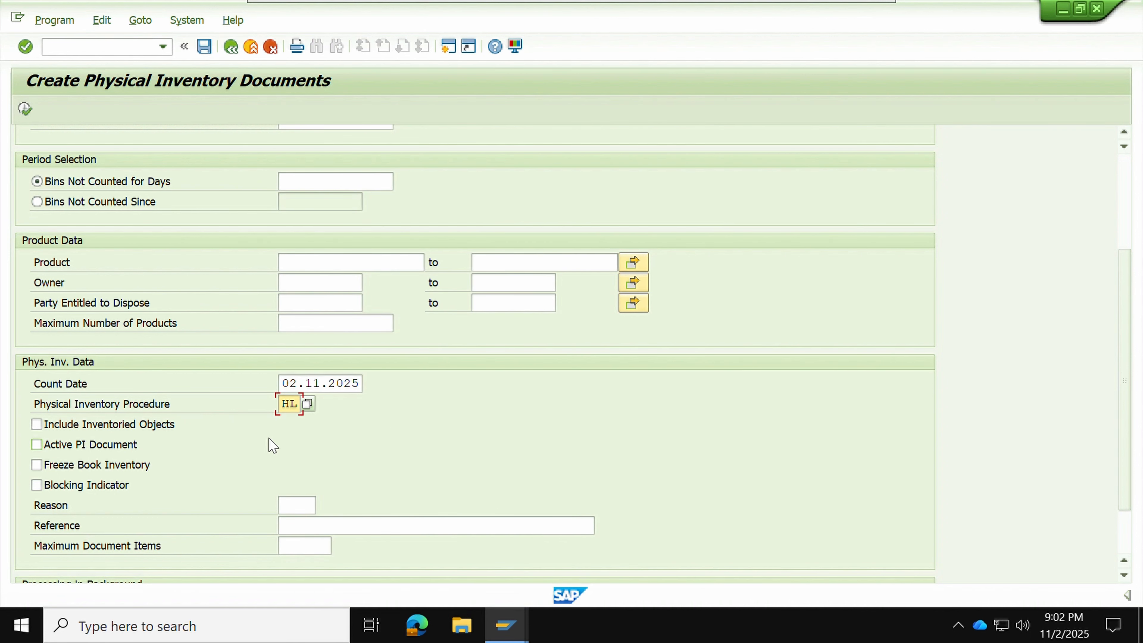
pyautogui.click(36, 445)
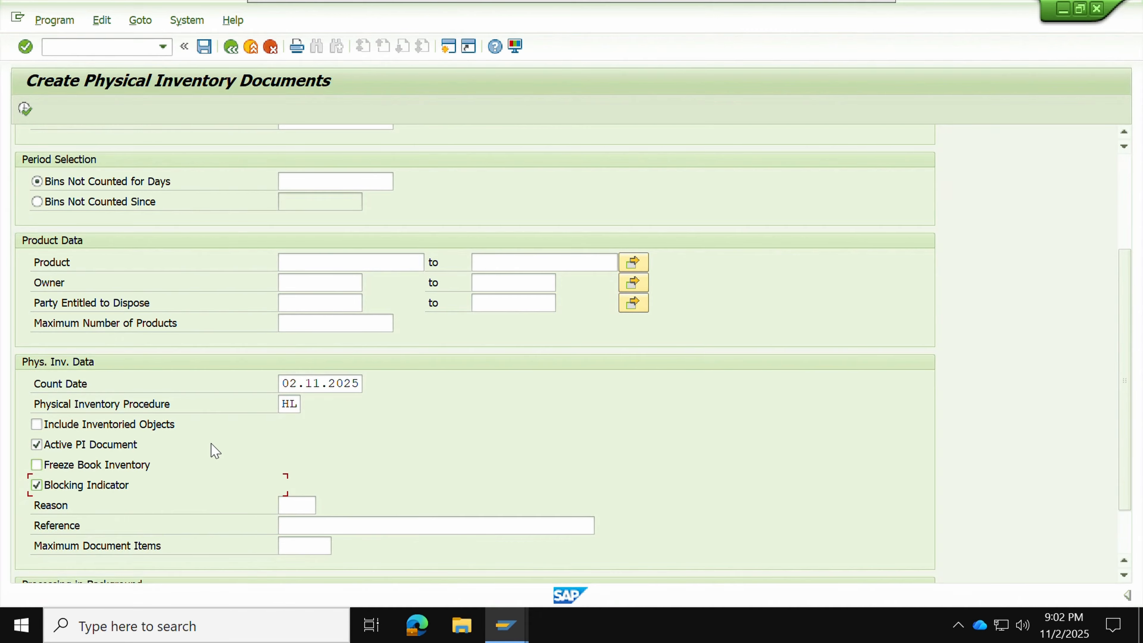
# Execute the selection and create the physical inventory document for all proposed storage bins
pyautogui.scroll(5, 198, 244)
pyautogui.scroll(2, 115, 205)
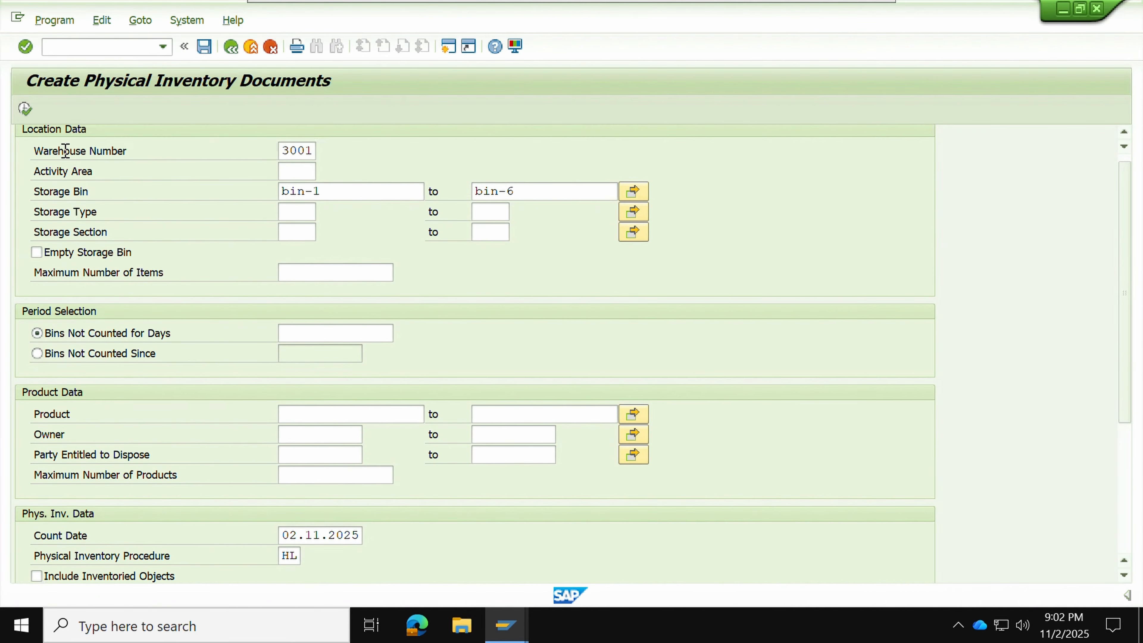
pyautogui.click(26, 110)
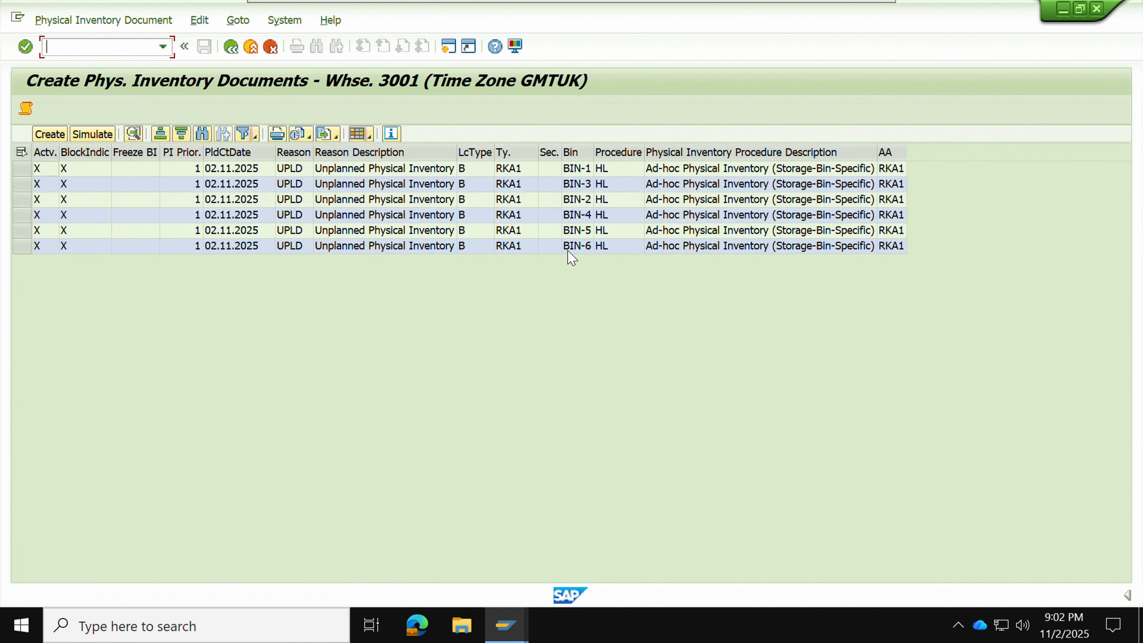
pyautogui.click(21, 154)
pyautogui.click(46, 132)
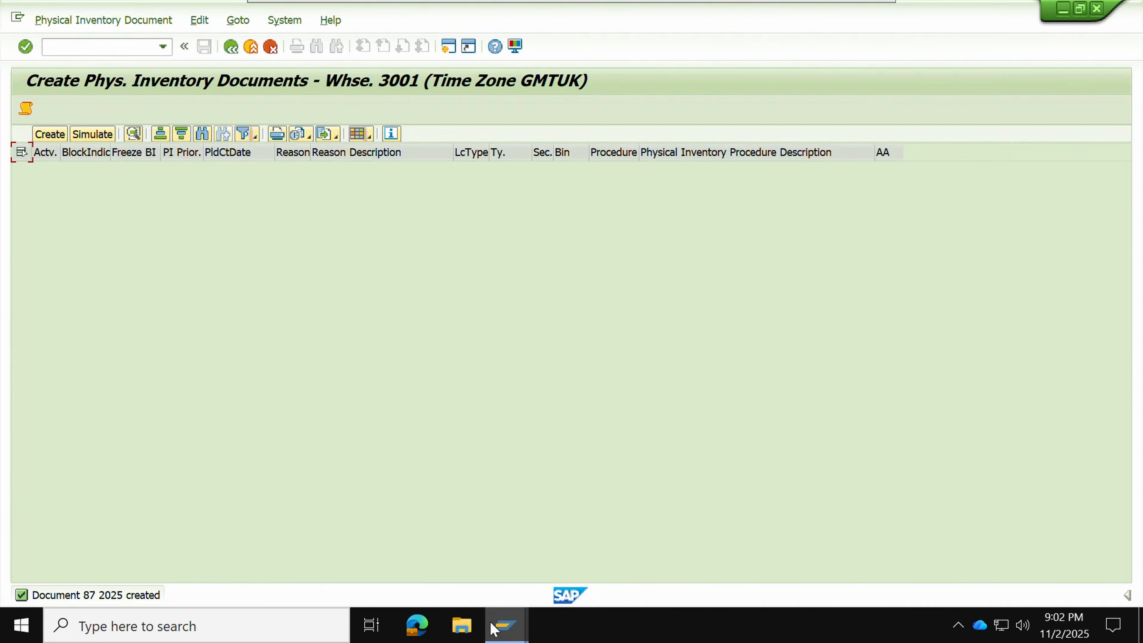
# Switch back to the Warehouse Management Monitor session and collapse Stock and Bin, leaving Physical Inventory expanded
pyautogui.click(501, 627)
pyautogui.click(448, 549)
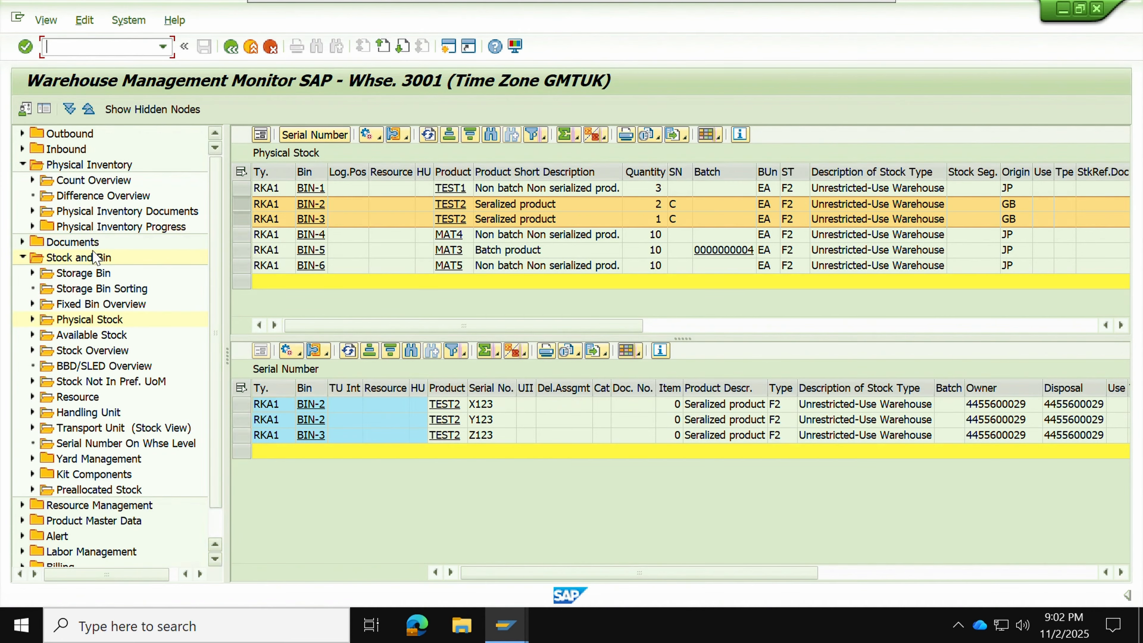
pyautogui.click(23, 258)
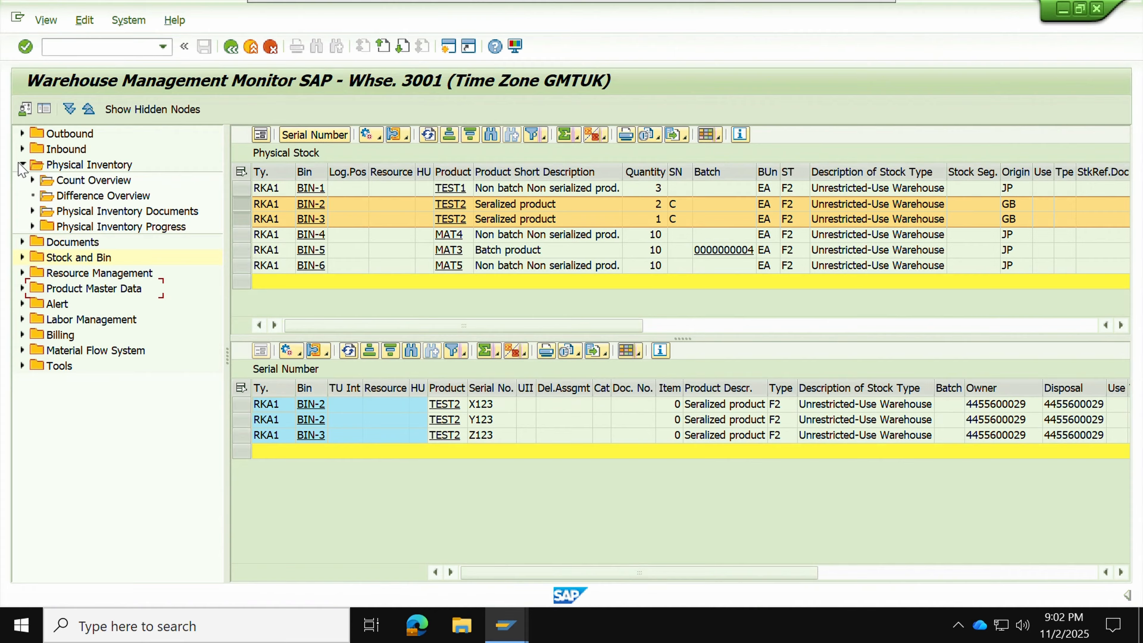
pyautogui.click(22, 164)
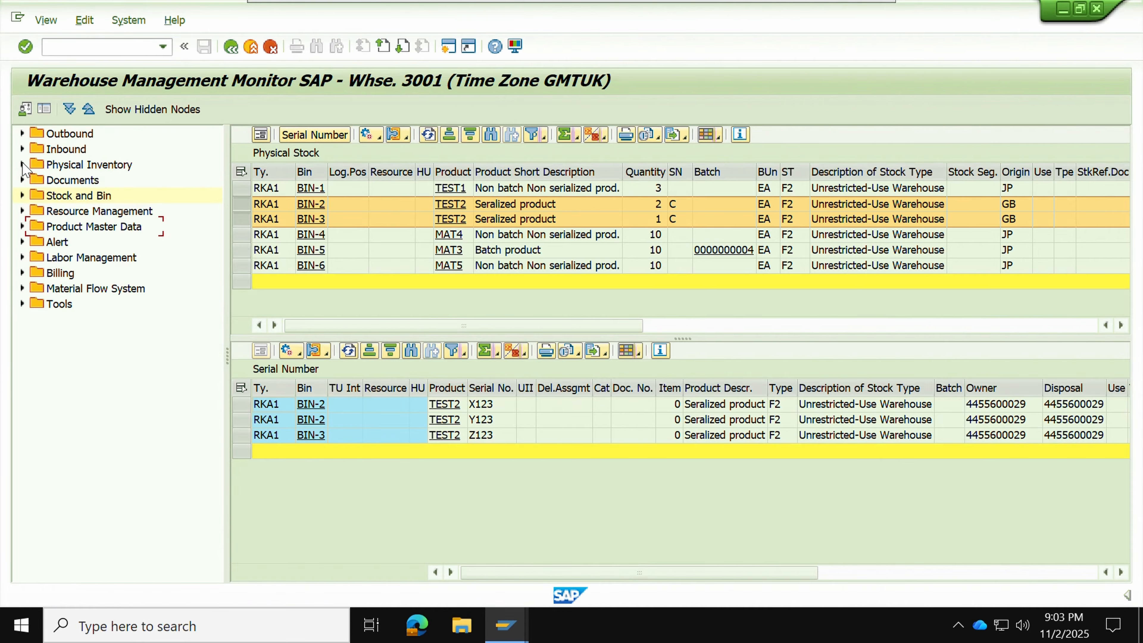
pyautogui.click(22, 164)
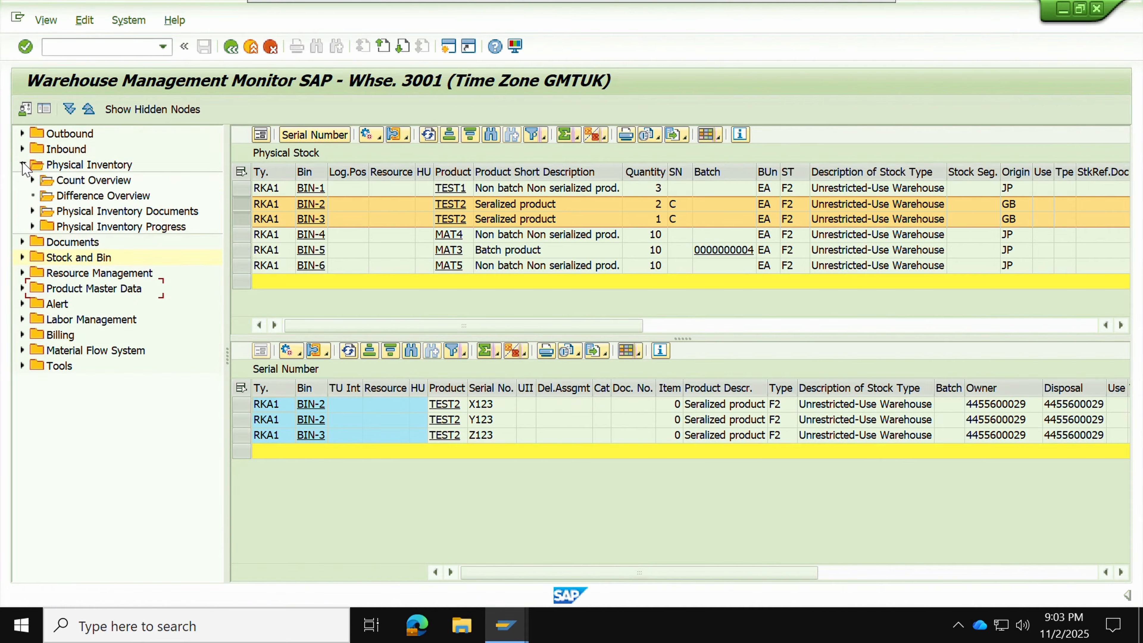
# List the physical inventory documents filtered by Phys. Inventory Doc. 87
pyautogui.doubleClick(126, 211)
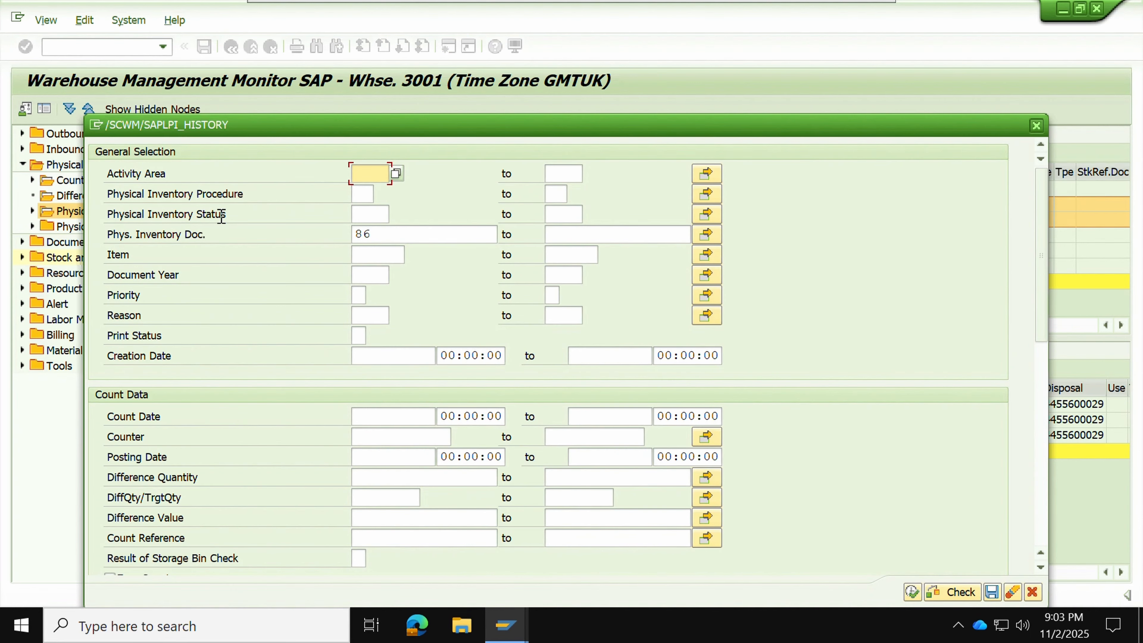
pyautogui.click(416, 234)
pyautogui.press('BackSpace')
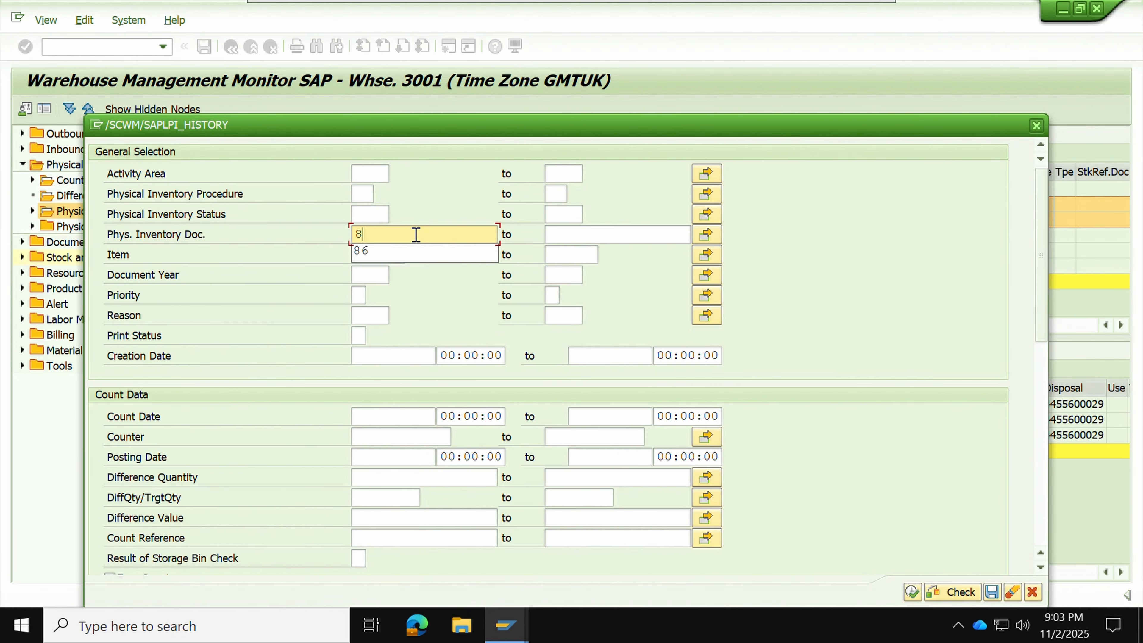
pyautogui.write('7')
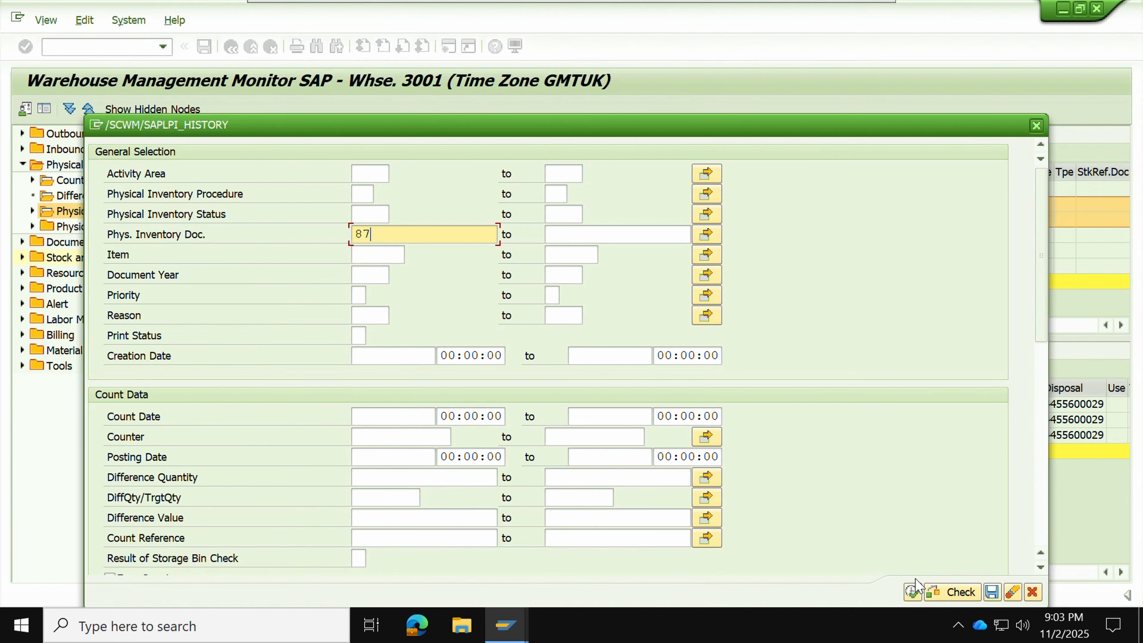
pyautogui.click(914, 590)
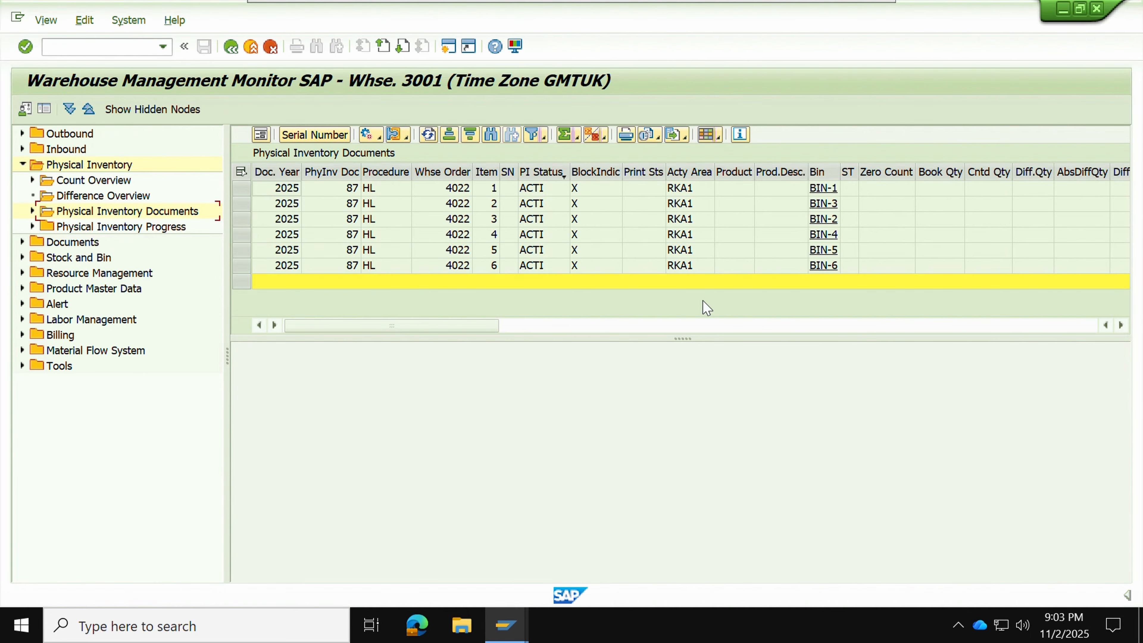
# Examine the PI status, item numbers, blocking indicator and warehouse order assignment of the listed inventory document items
pyautogui.click(534, 178)
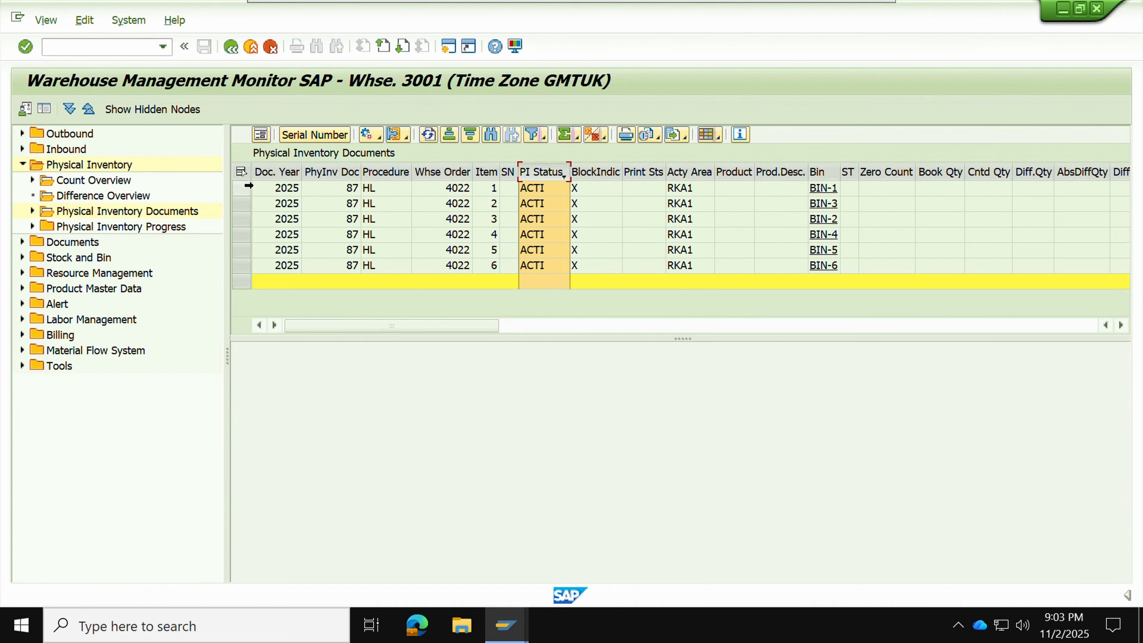
pyautogui.click(495, 268)
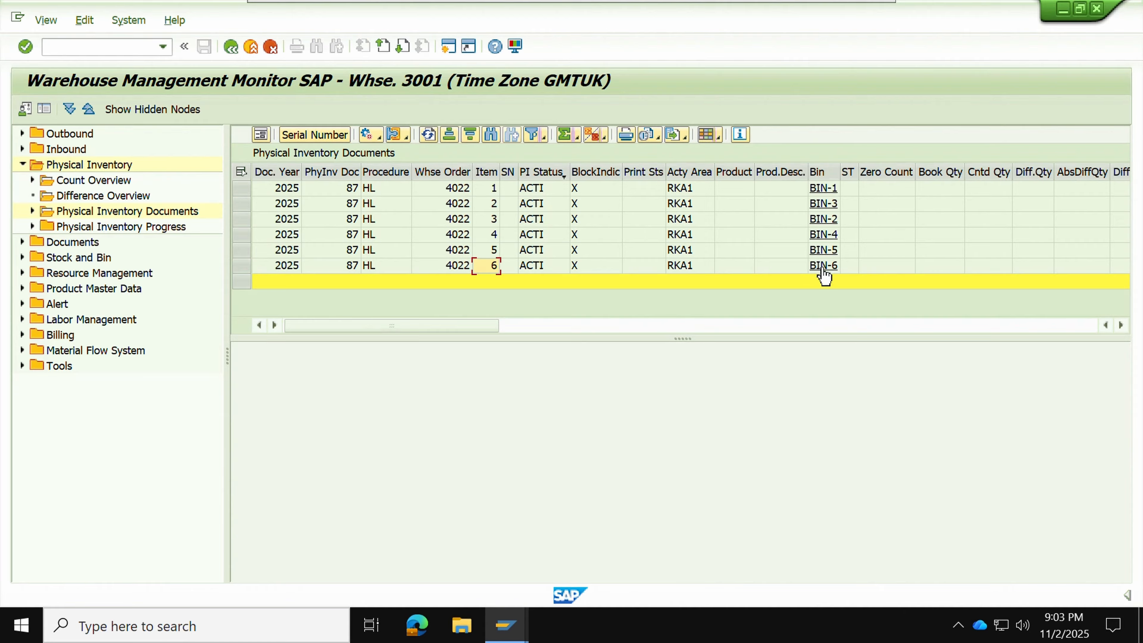
pyautogui.click(603, 174)
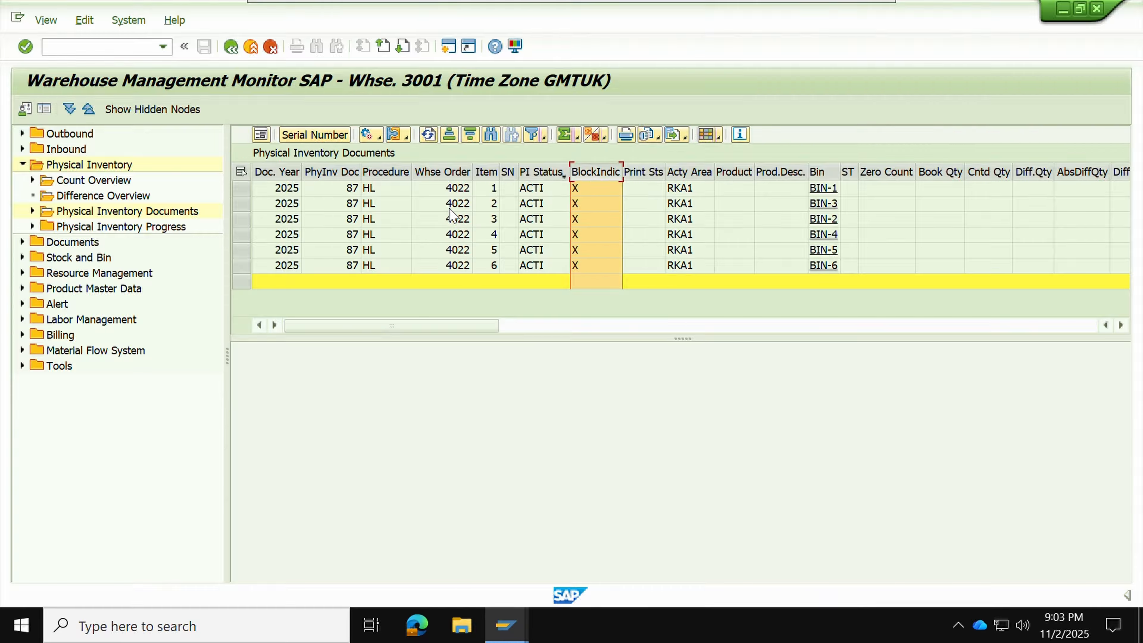
pyautogui.click(448, 189)
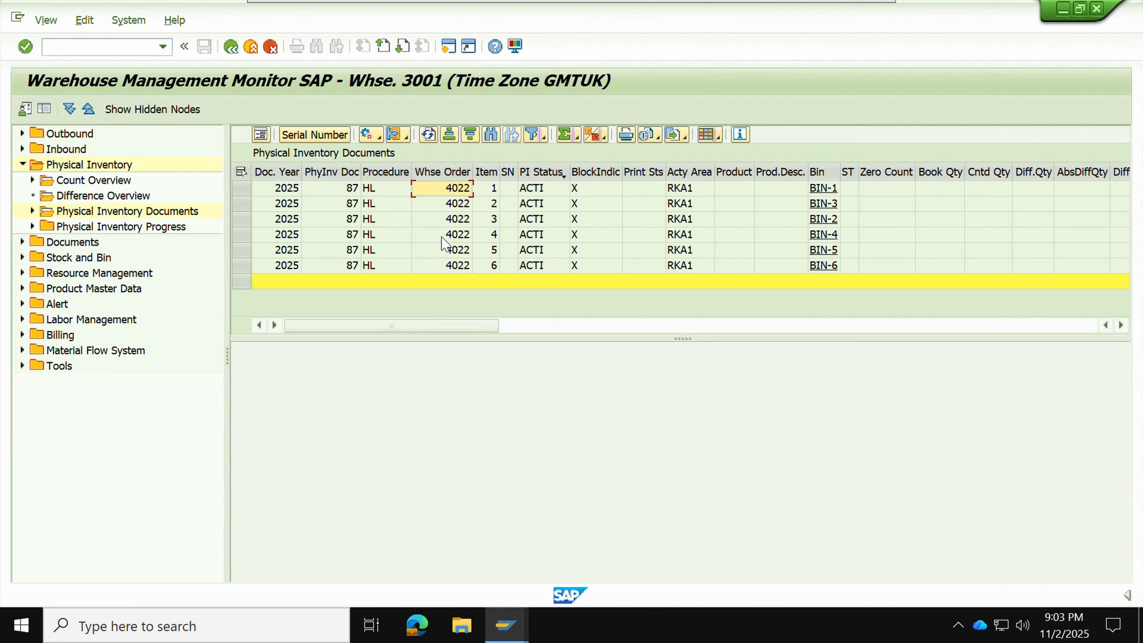
pyautogui.click(441, 238)
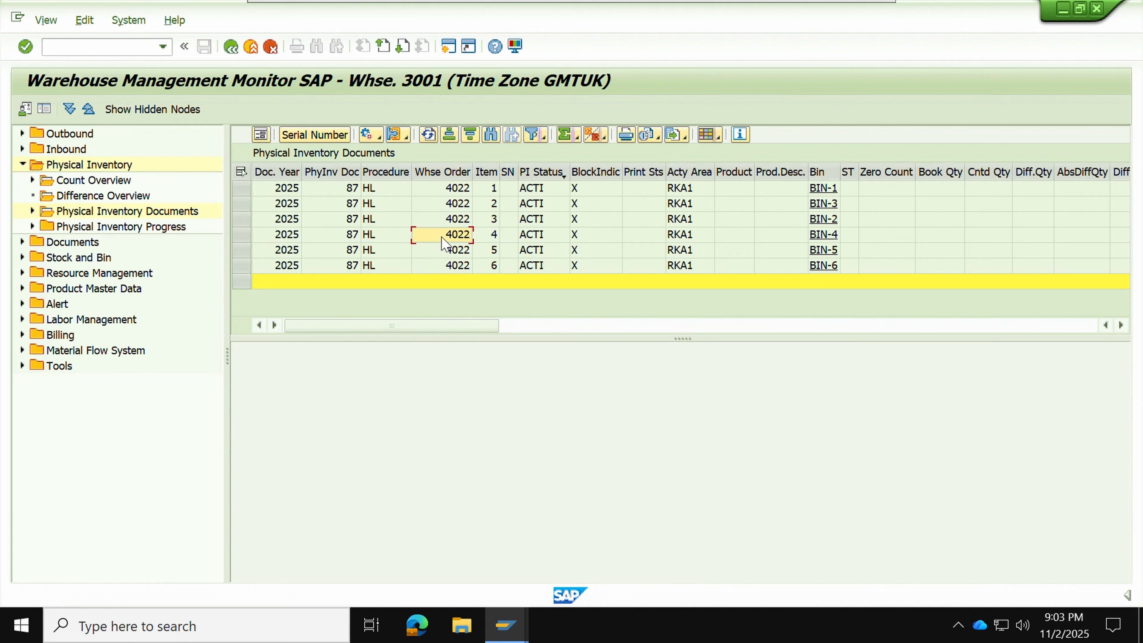
# Check the warehouse order of the inventory items and open the RF logon screen in a new session
pyautogui.click(454, 192)
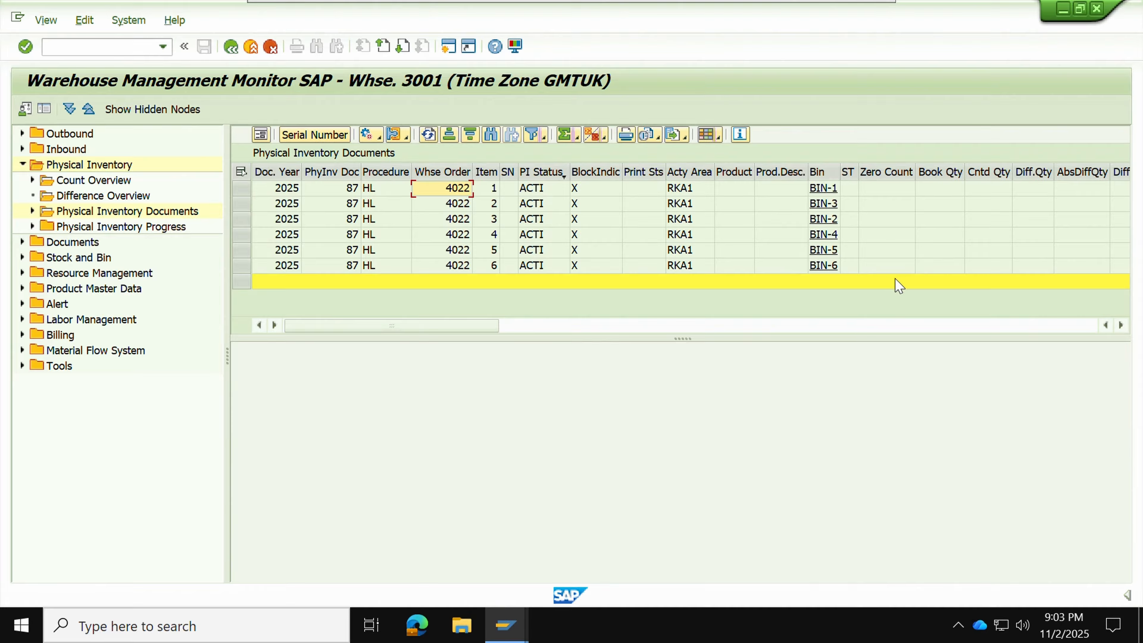
pyautogui.click(457, 209)
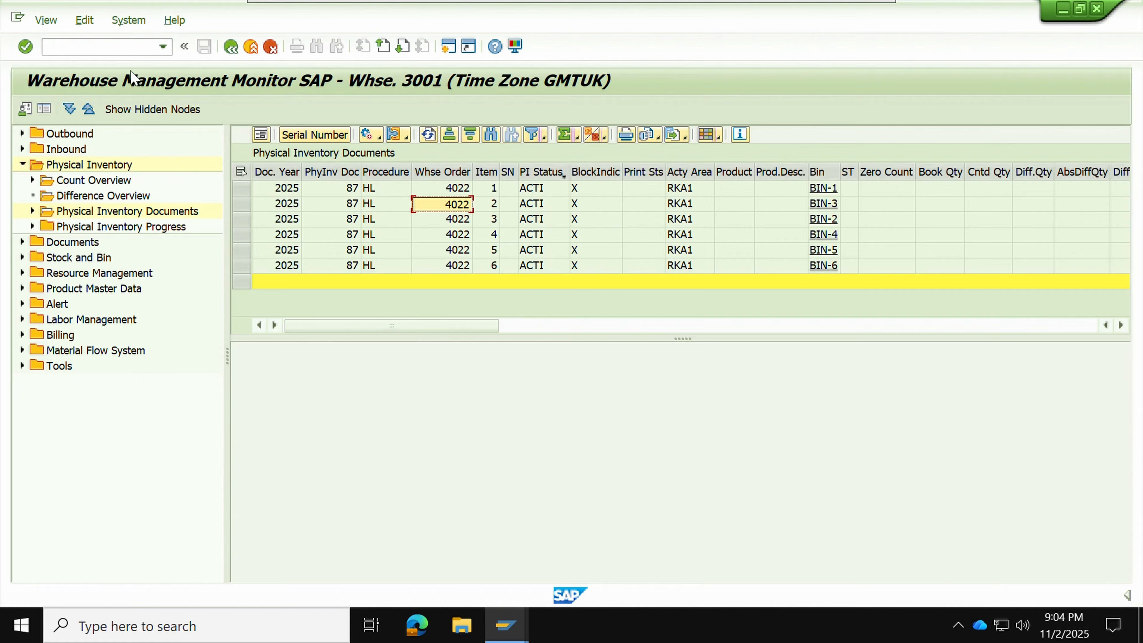
pyautogui.click(65, 45)
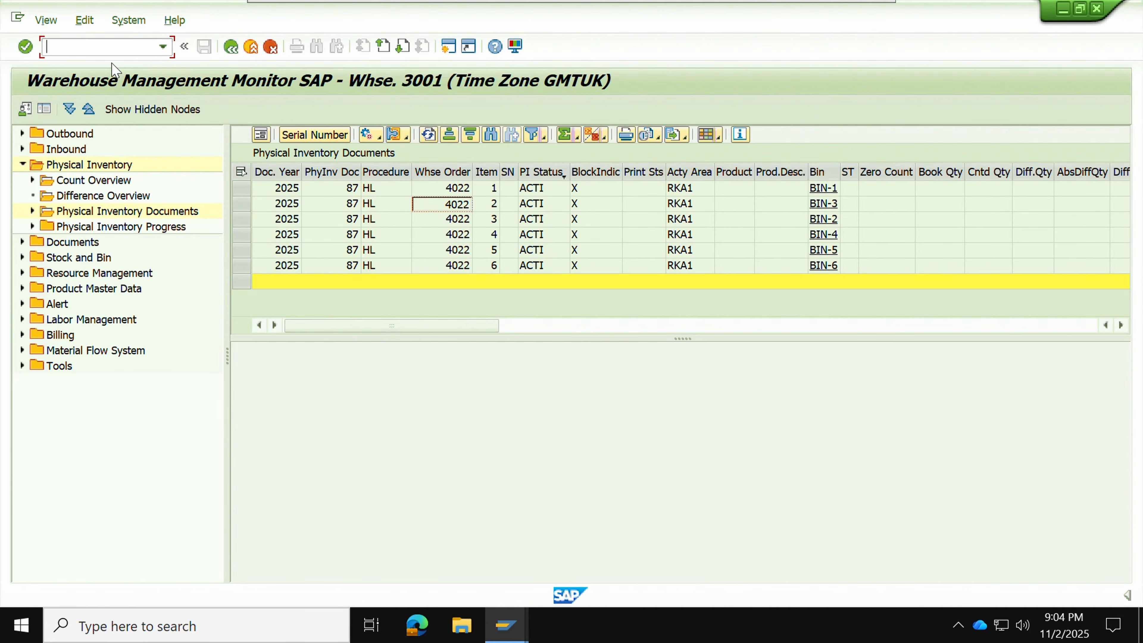
pyautogui.write('/O')
pyautogui.write('/SCWM/')
pyautogui.write('MON')
pyautogui.press('Return')
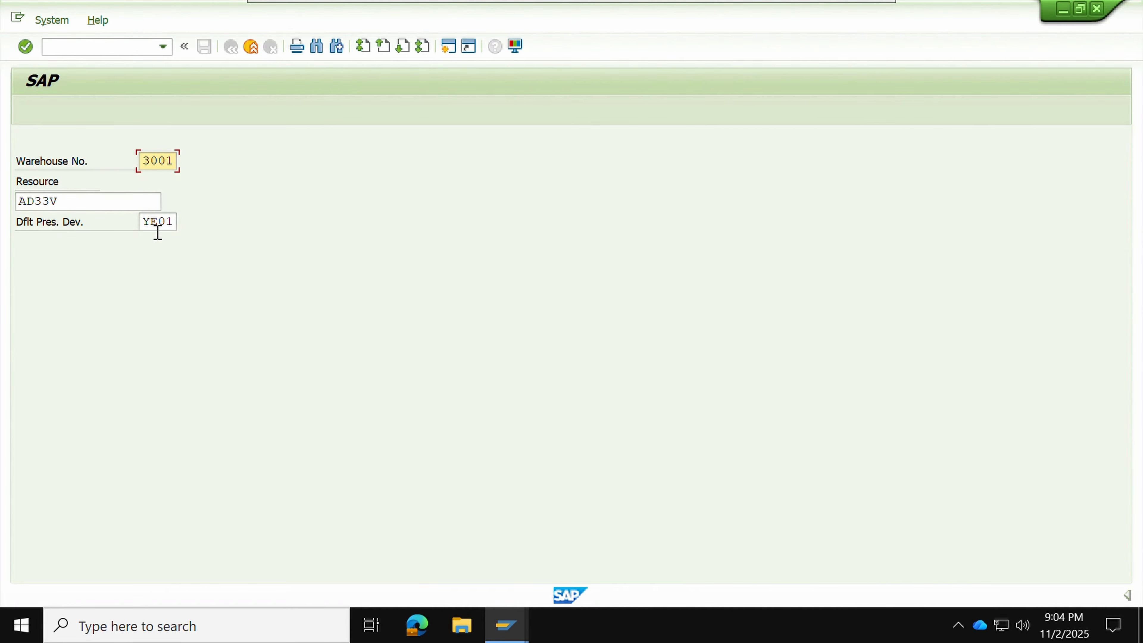
# Log on to the RF environment for warehouse 3001 with the preset resource and default presentation device
pyautogui.click(170, 225)
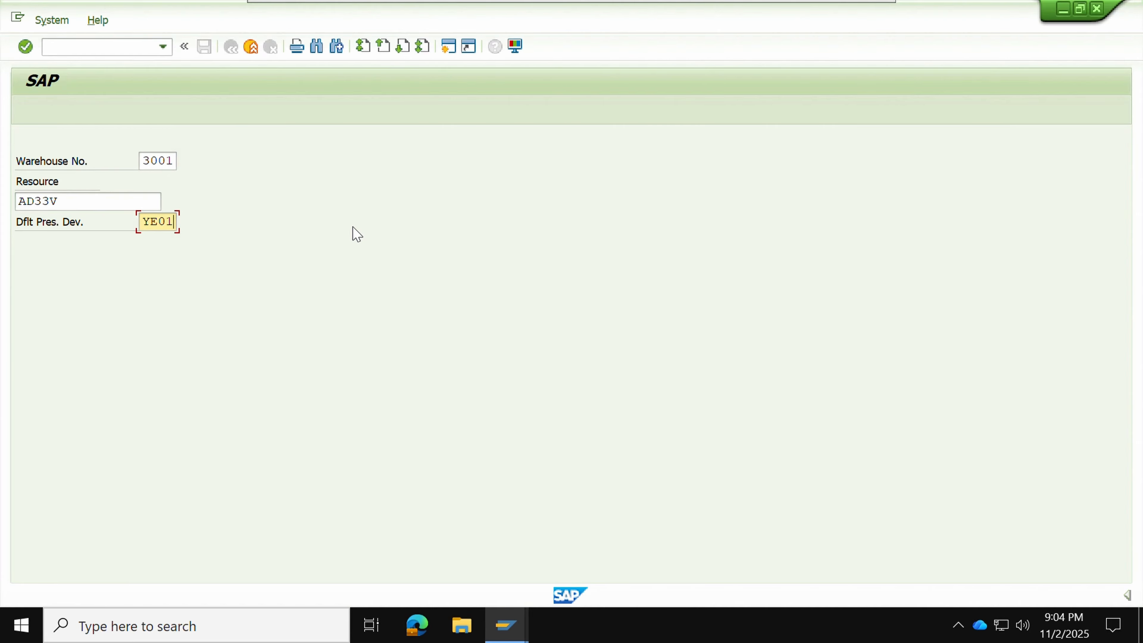
pyautogui.press('BackSpace')
pyautogui.write('0')
pyautogui.press('Return')
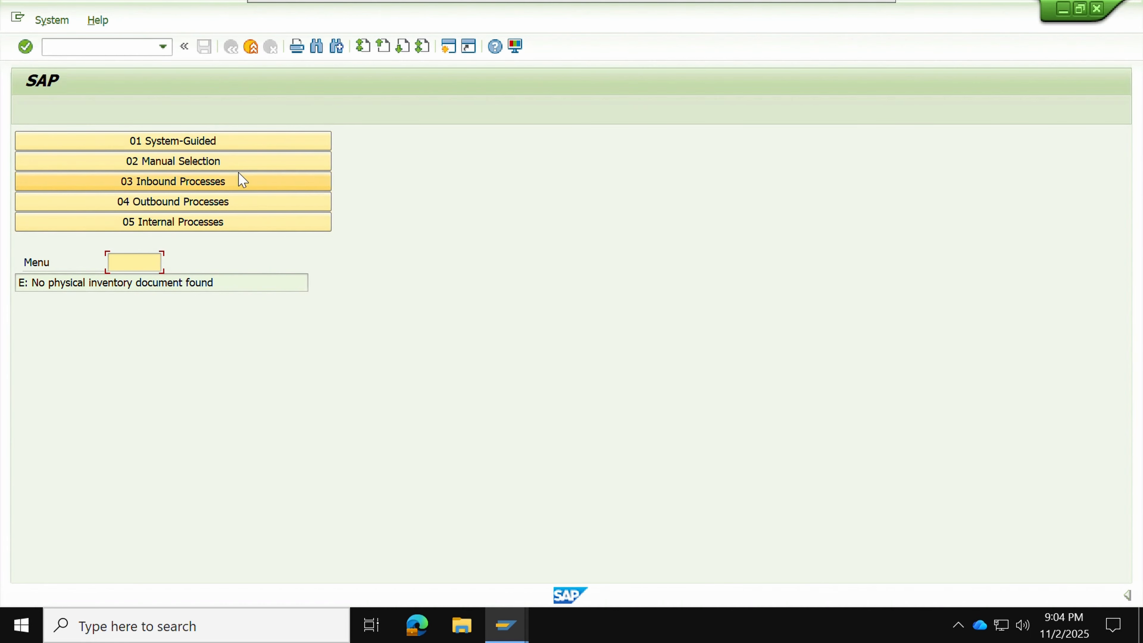
# Open the warehouse order of physical inventory document 87 through manual selection by WO
pyautogui.click(250, 160)
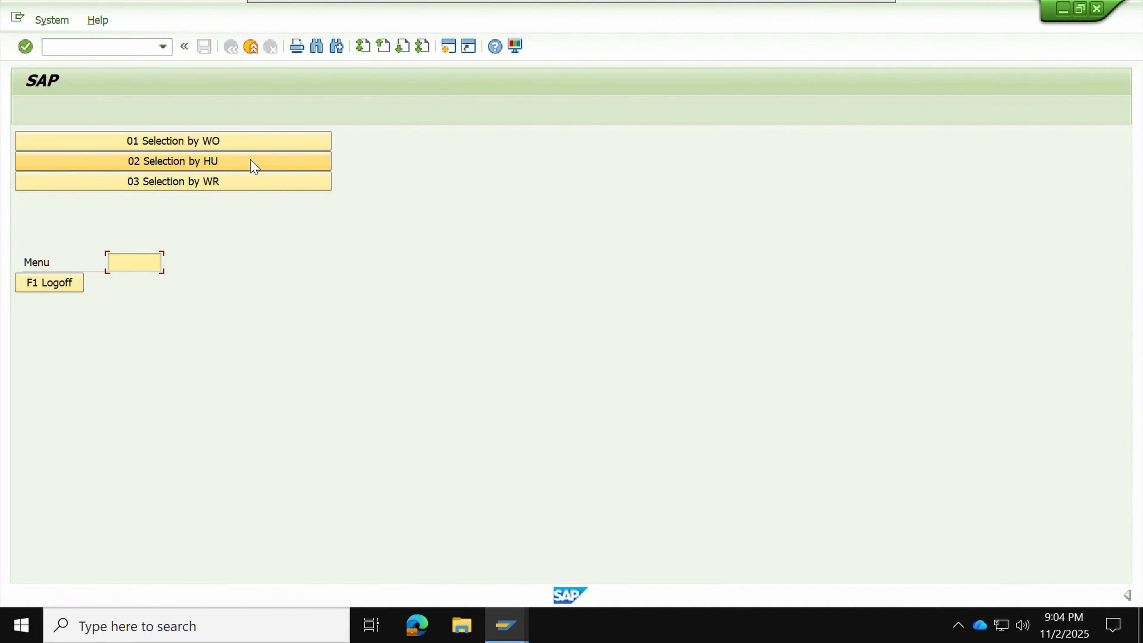
pyautogui.click(196, 149)
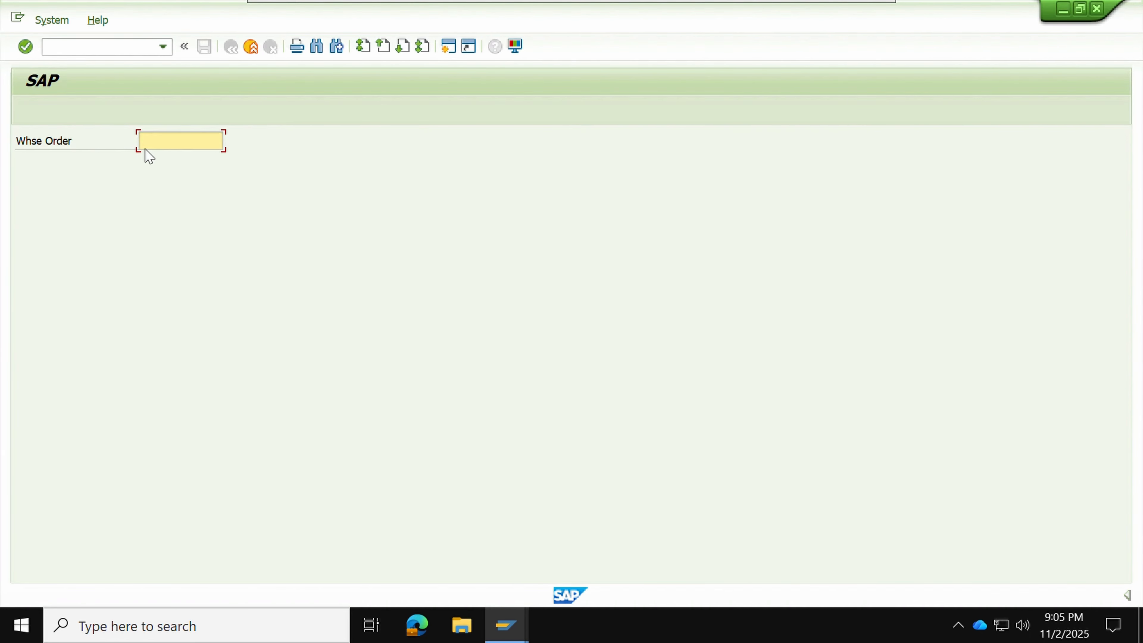
pyautogui.write('4022')
pyautogui.press('Return')
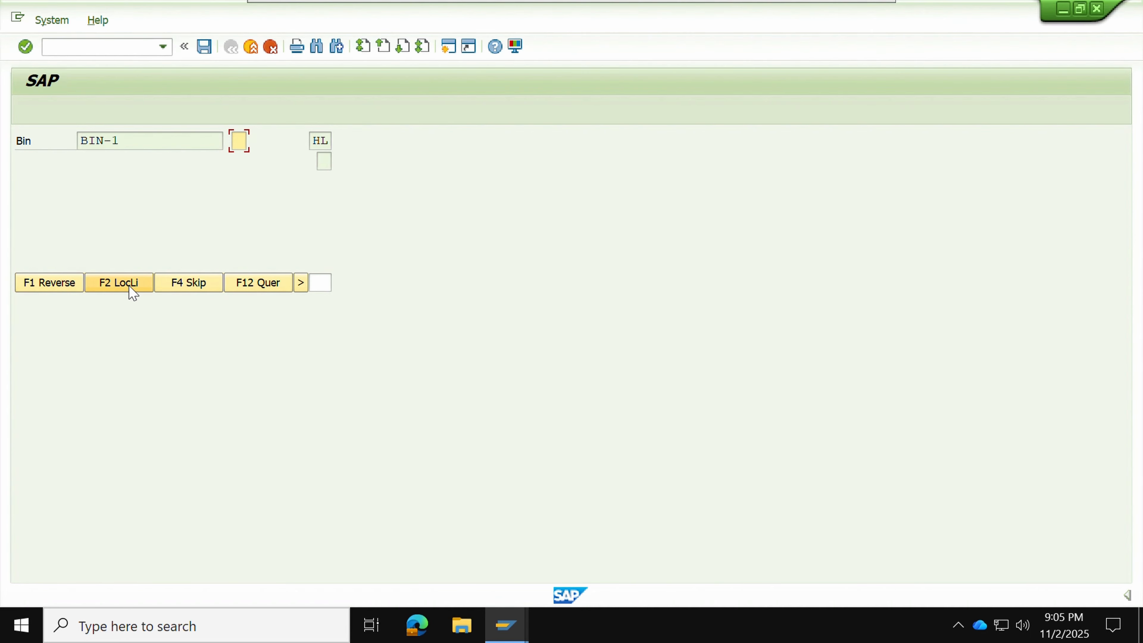
# Choose BIN-5 from the location list and leave its count without saving
pyautogui.click(120, 283)
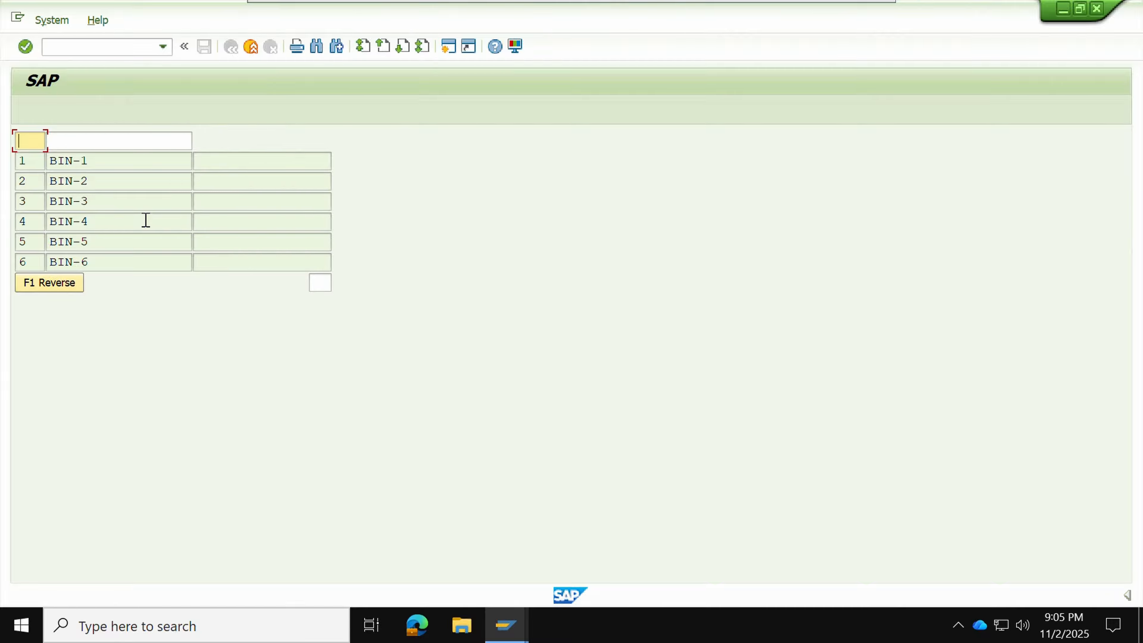
pyautogui.write('5')
pyautogui.press('Return')
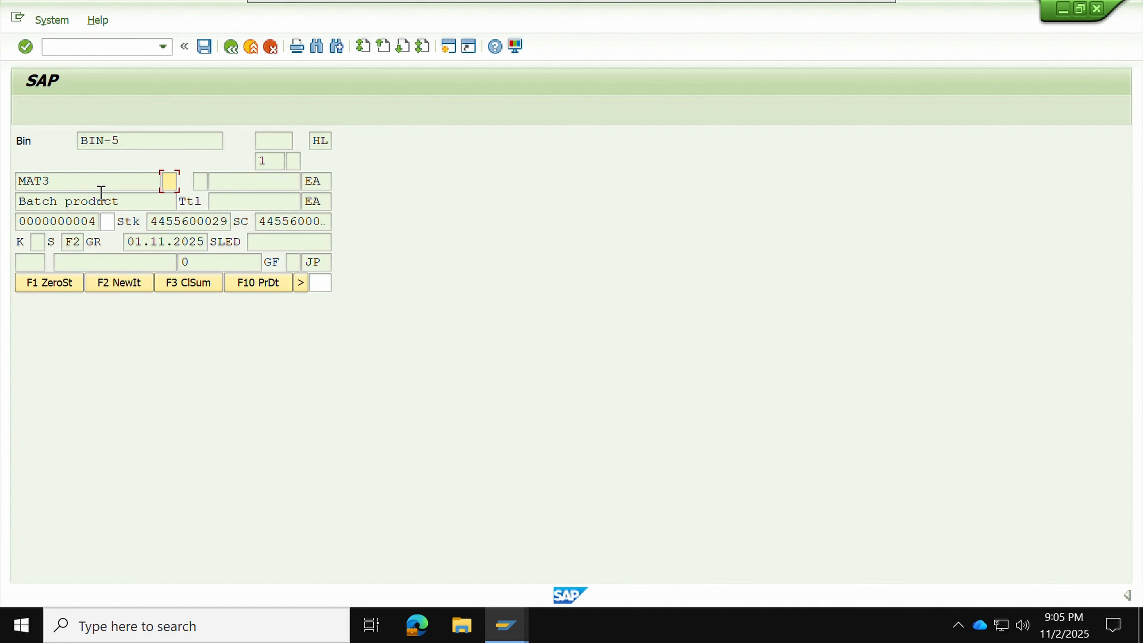
pyautogui.press('F7')
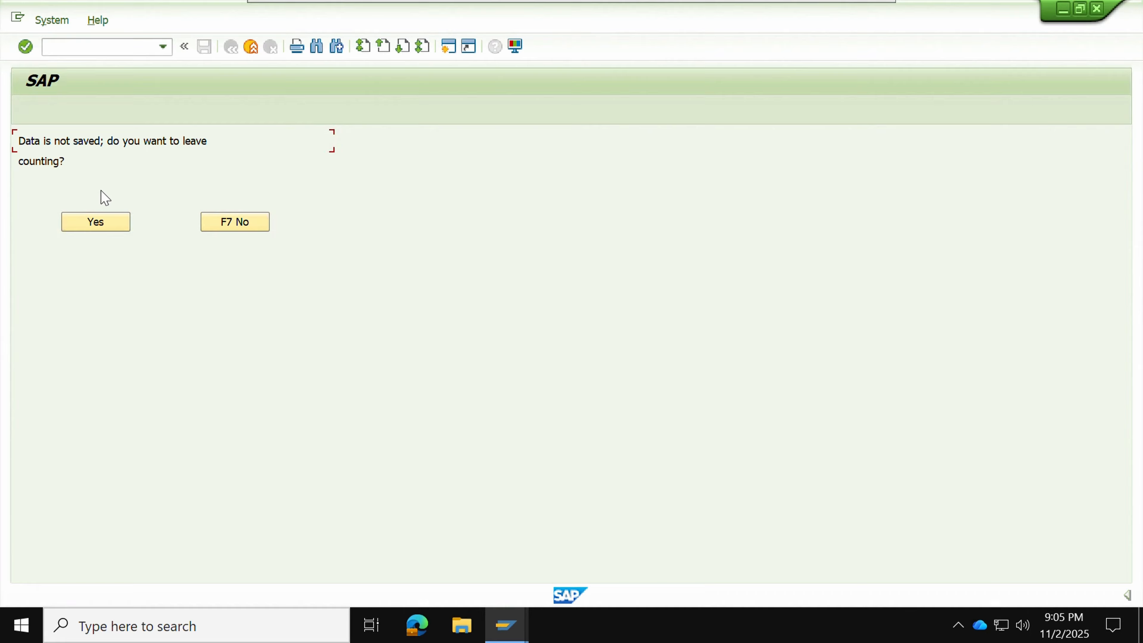
pyautogui.click(101, 228)
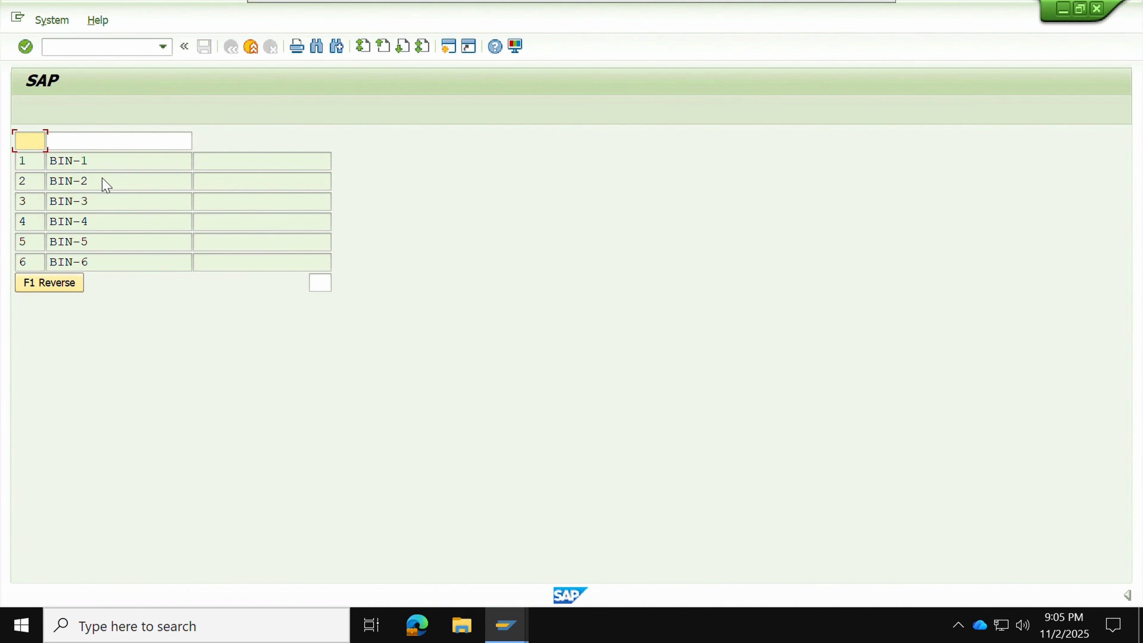
pyautogui.press('F7')
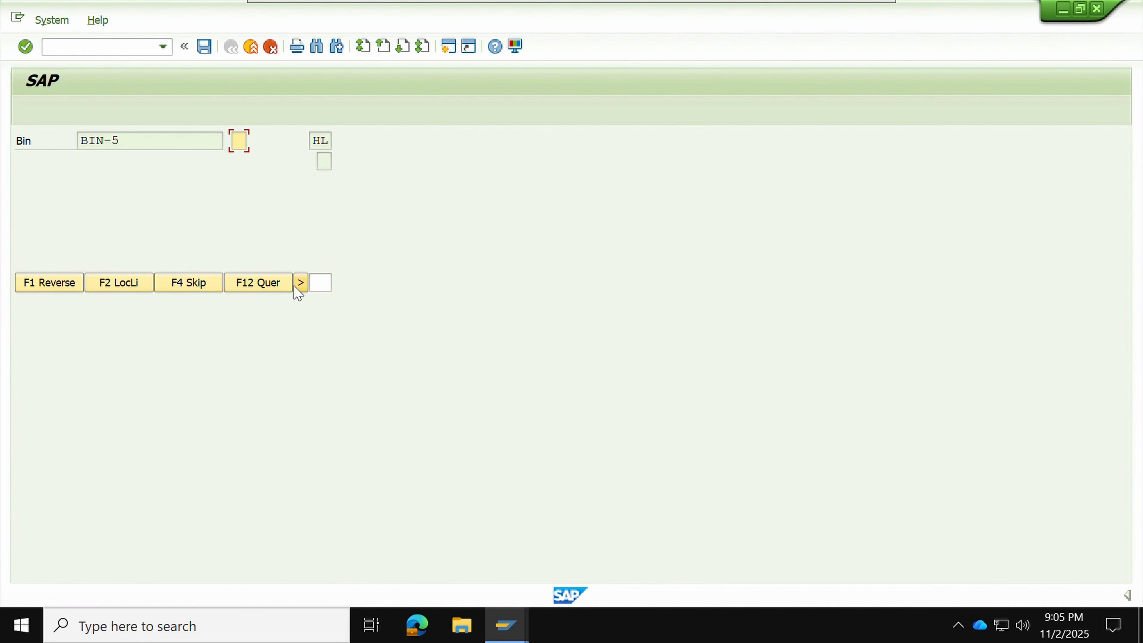
# Check the query option for BIN-5 and skip through the remaining bins back to BIN-1
pyautogui.click(215, 287)
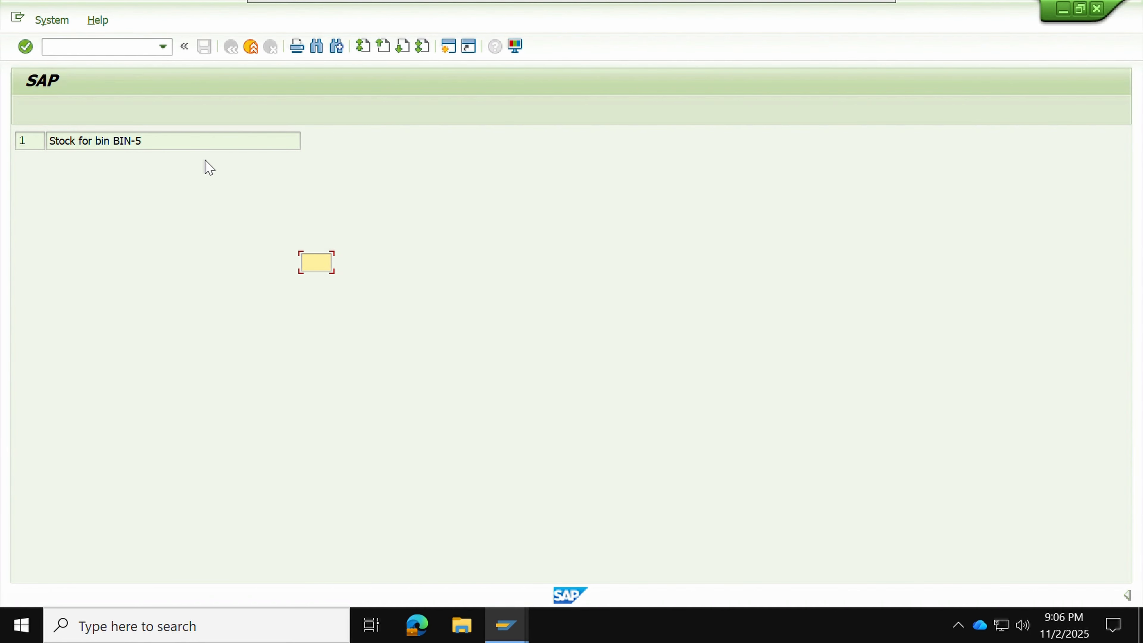
pyautogui.press('Return')
pyautogui.click(300, 282)
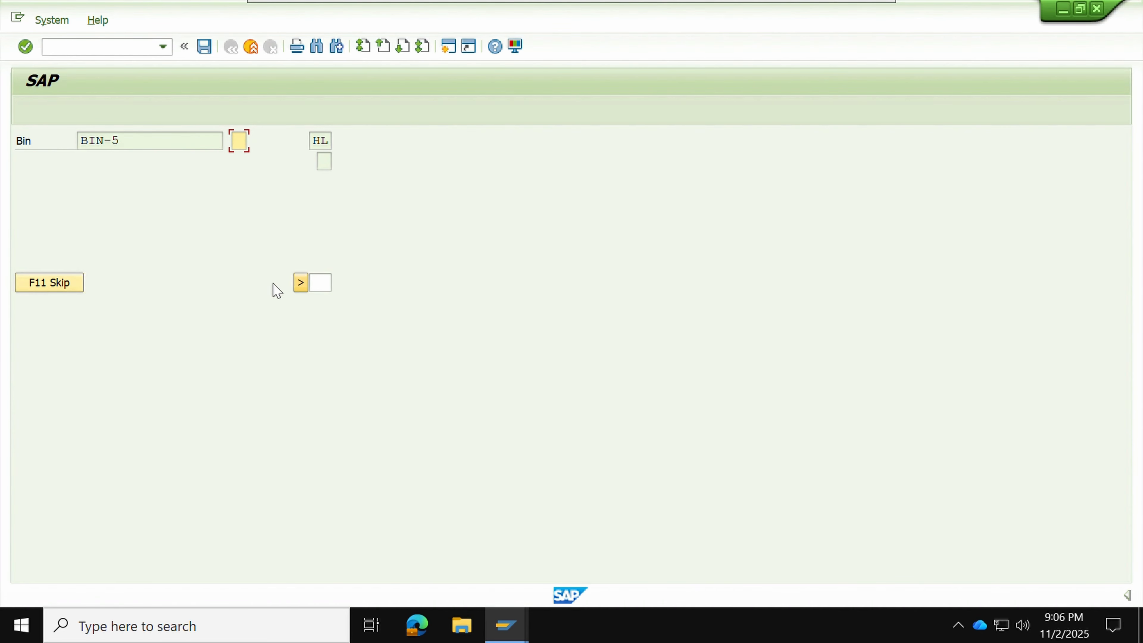
pyautogui.click(47, 288)
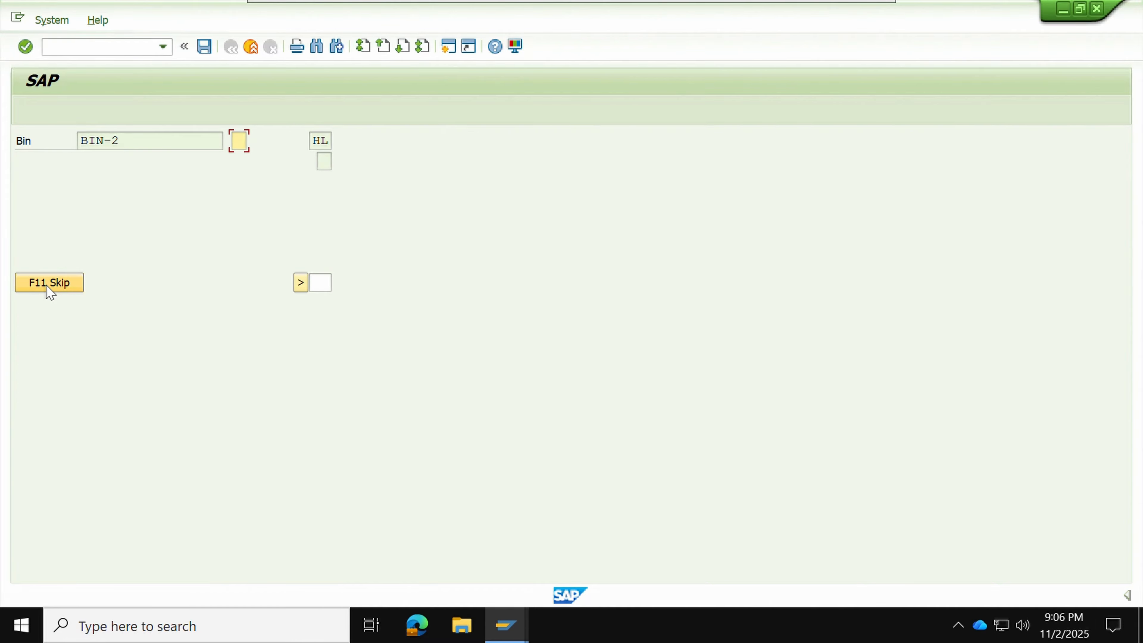
pyautogui.click(48, 287)
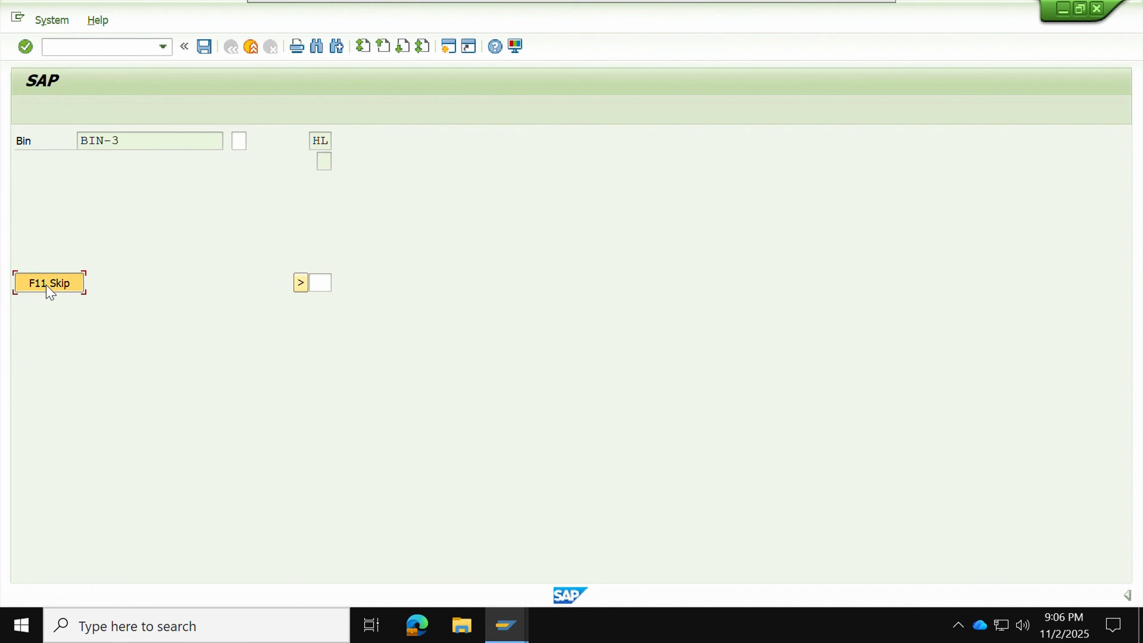
pyautogui.click(49, 288)
pyautogui.click(47, 286)
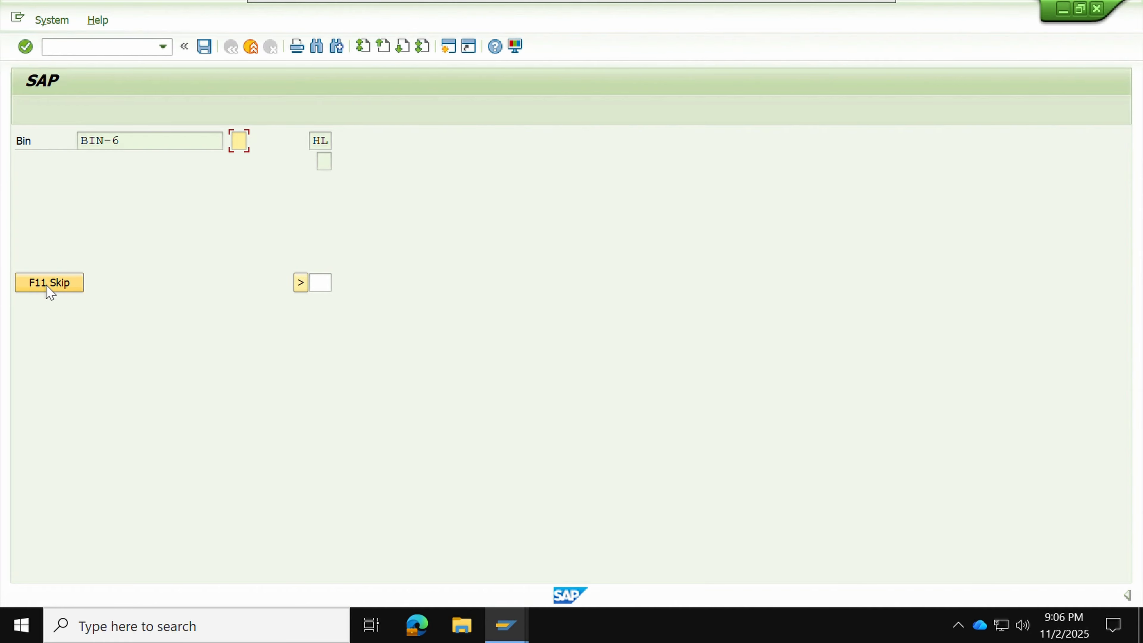
pyautogui.click(47, 285)
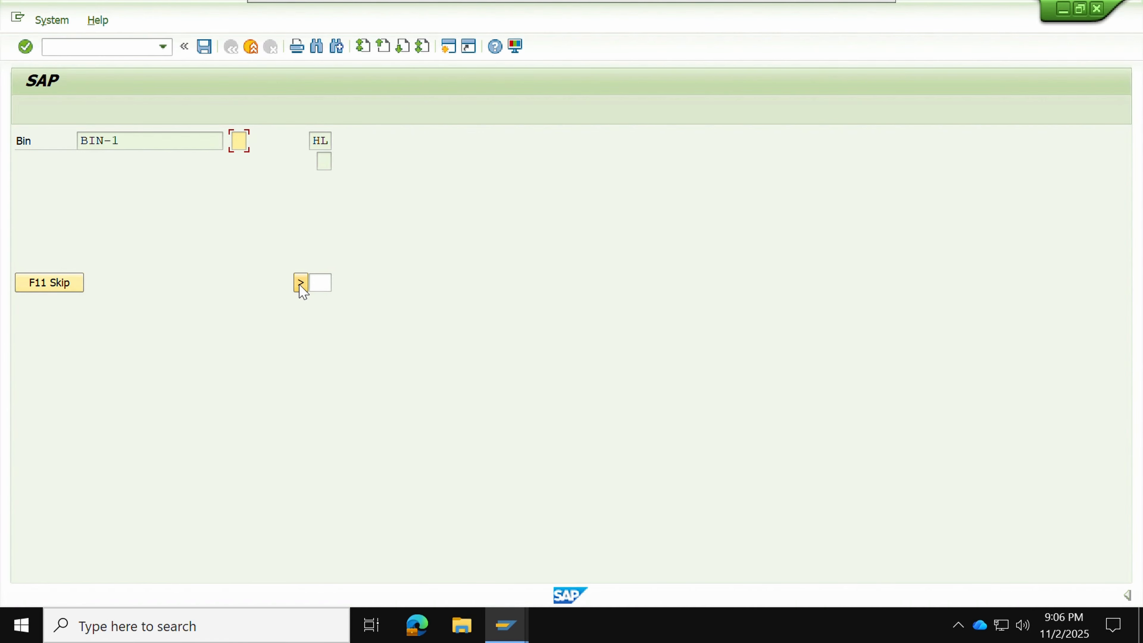
# Verify storage bin BIN-1 to open its stock item for counting
pyautogui.click(125, 141)
pyautogui.moveTo(104, 140); pyautogui.dragTo(38, 141)
pyautogui.click(39, 141)
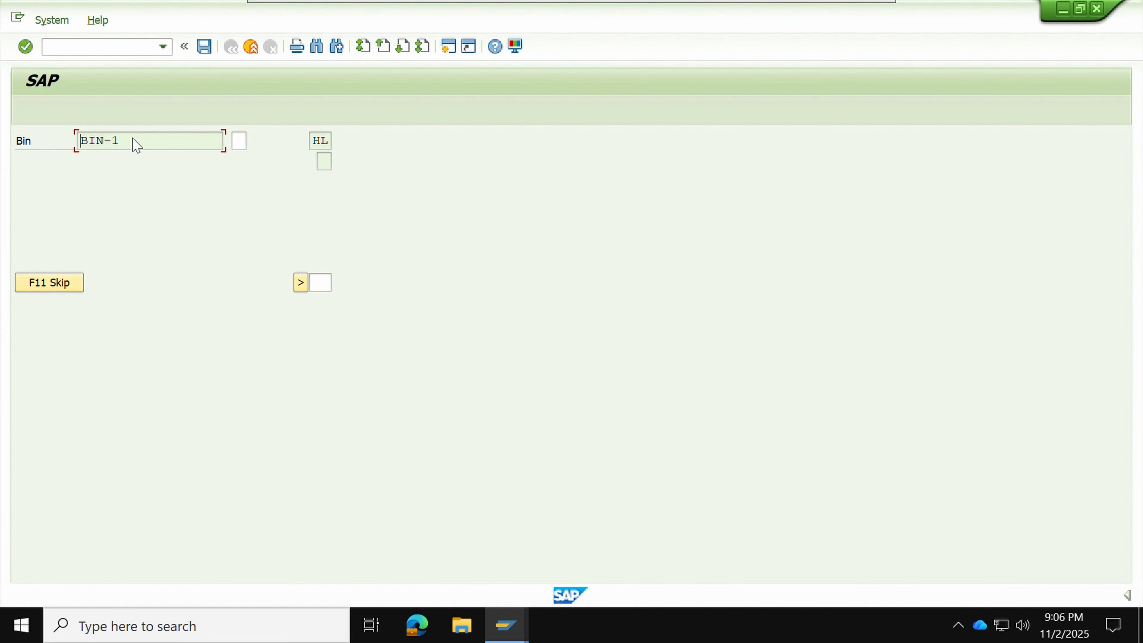
pyautogui.click(239, 139)
pyautogui.write('1')
pyautogui.press('Return')
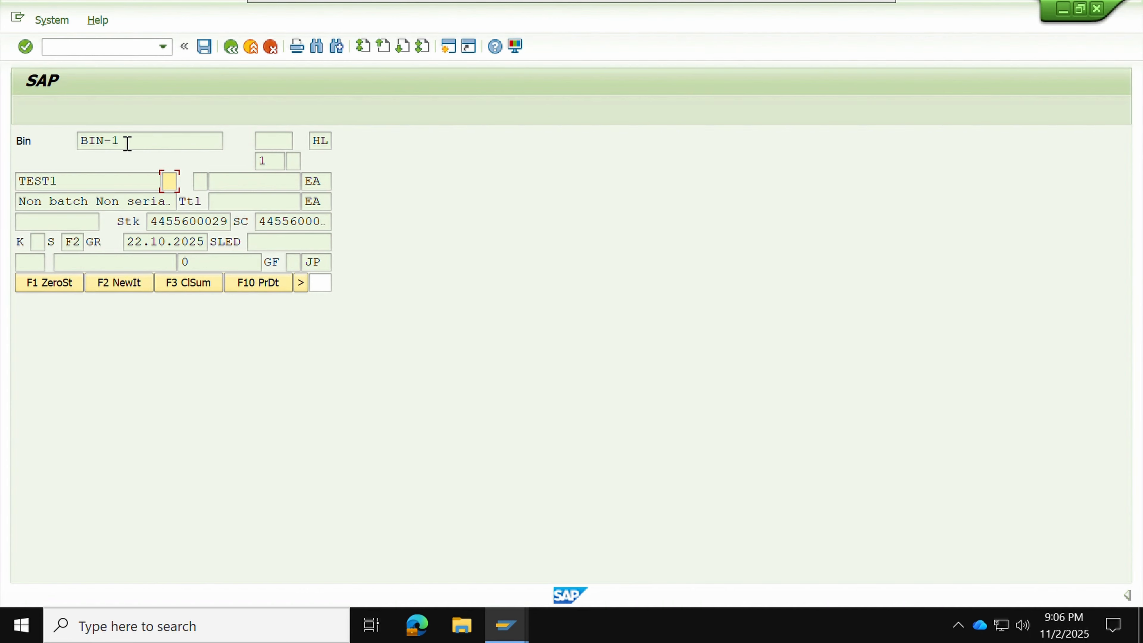
# Verify product TEST1 in BIN-1 to open its quantity for entry
pyautogui.moveTo(56, 182); pyautogui.dragTo(3, 180)
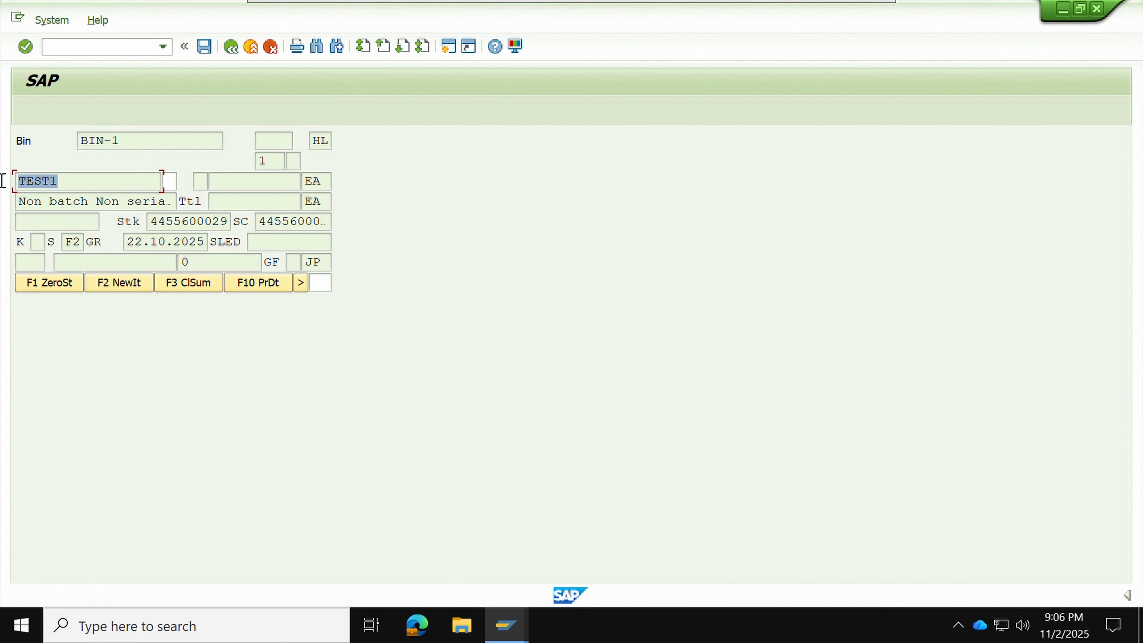
pyautogui.click(70, 185)
pyautogui.moveTo(65, 182); pyautogui.dragTo(8, 183)
pyautogui.click(168, 181)
pyautogui.write('1')
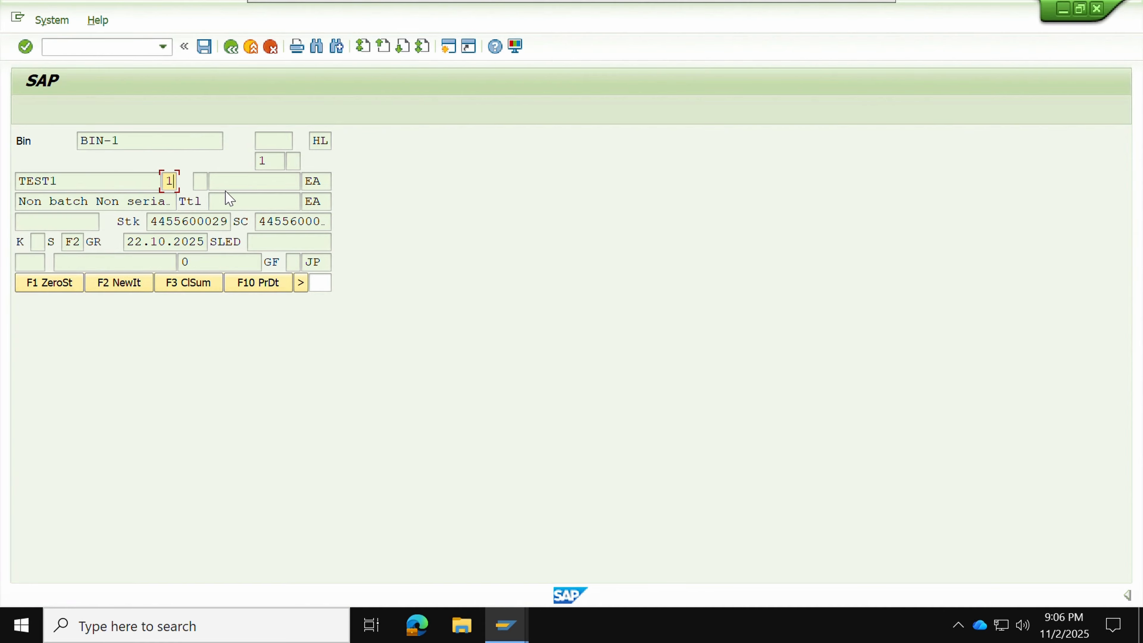
pyautogui.press('Return')
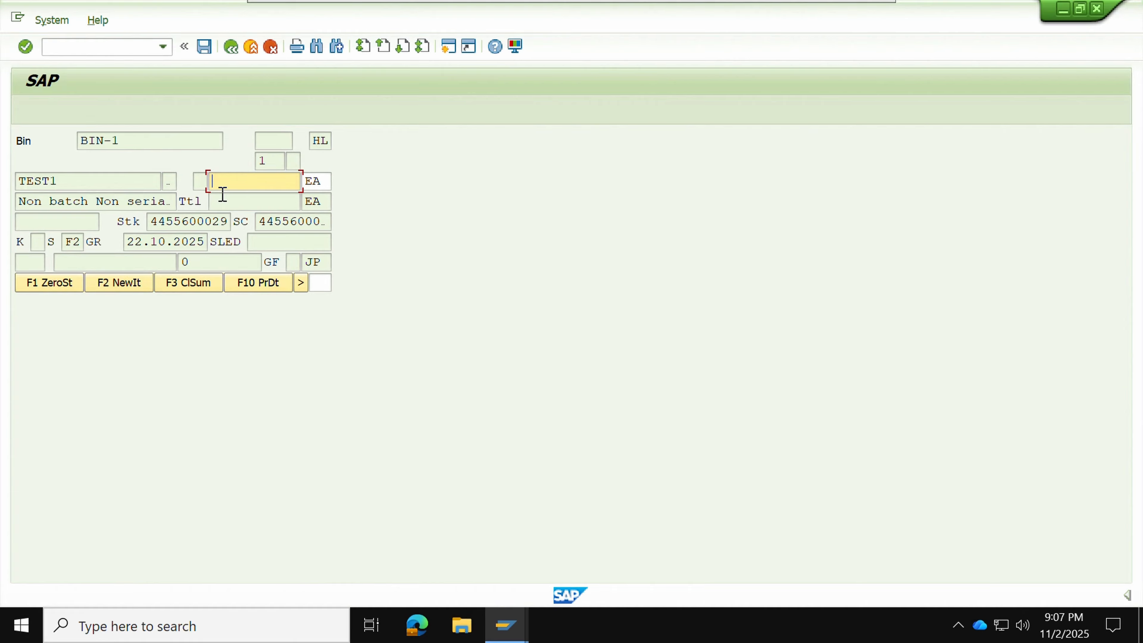
# Enter the counted quantity of TEST1 in BIN-1 as 10 EA plus a further 7 EA
pyautogui.write('10')
pyautogui.press('Return')
pyautogui.write('7')
pyautogui.press('Return')
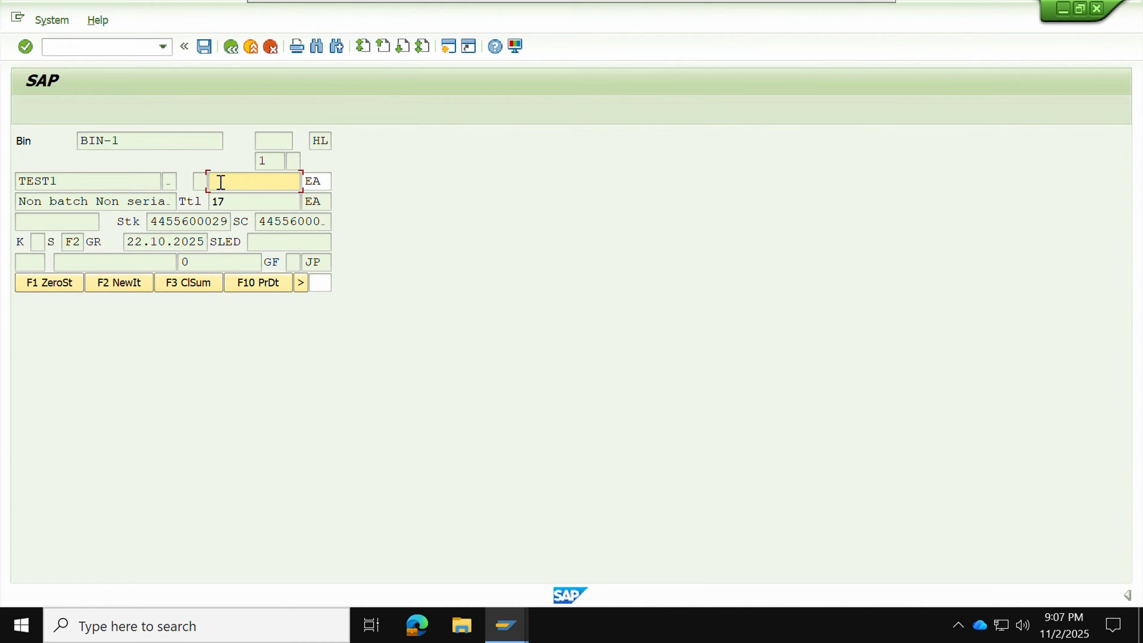
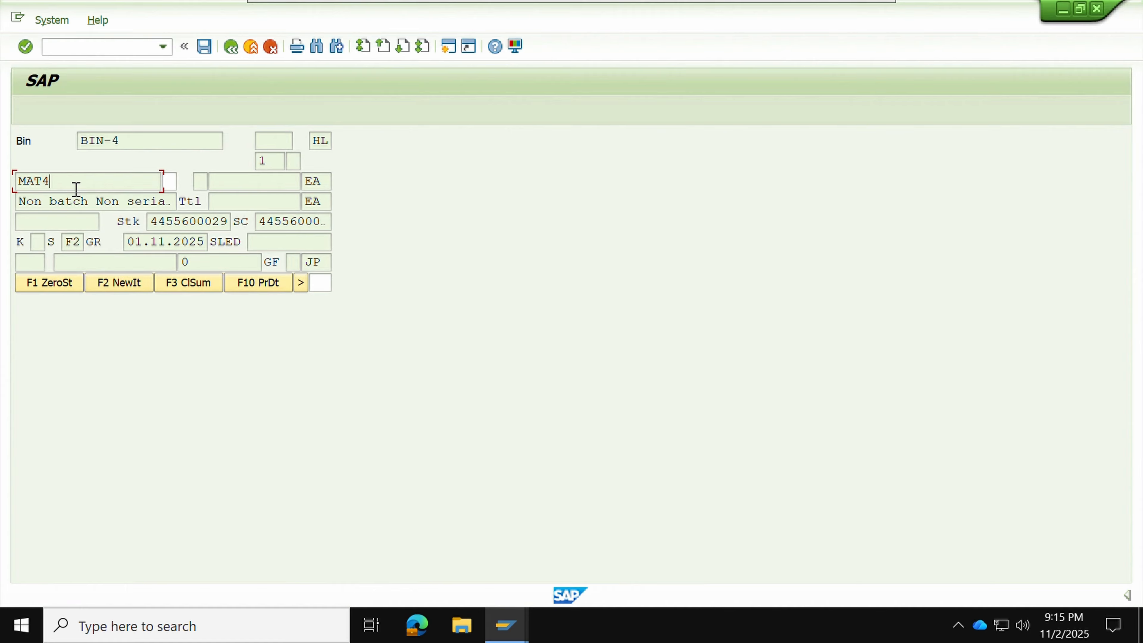
# Mark product MAT4 in BIN-4 as zero stock and check its indicator
pyautogui.click(55, 287)
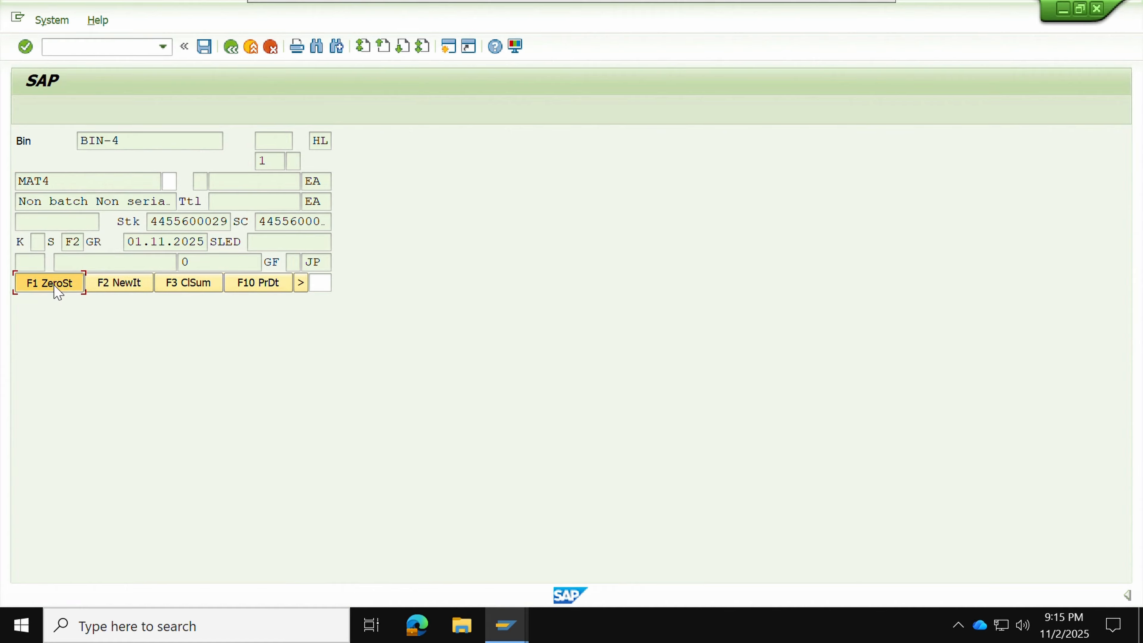
pyautogui.click(203, 181)
pyautogui.moveTo(205, 181); pyautogui.dragTo(194, 181)
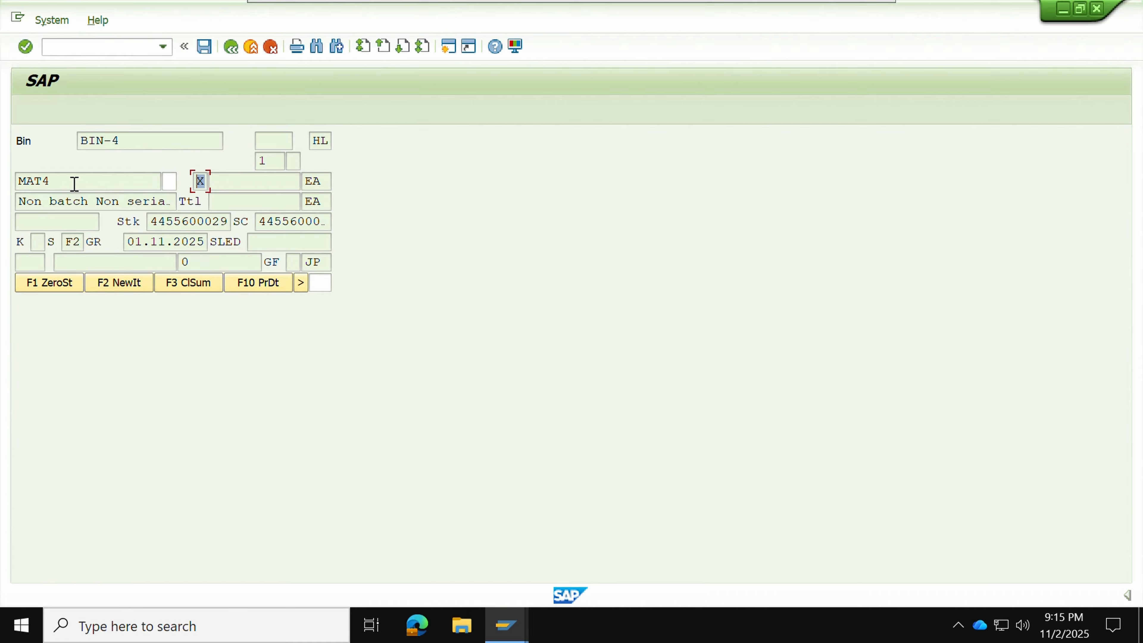
pyautogui.moveTo(77, 182); pyautogui.dragTo(17, 183)
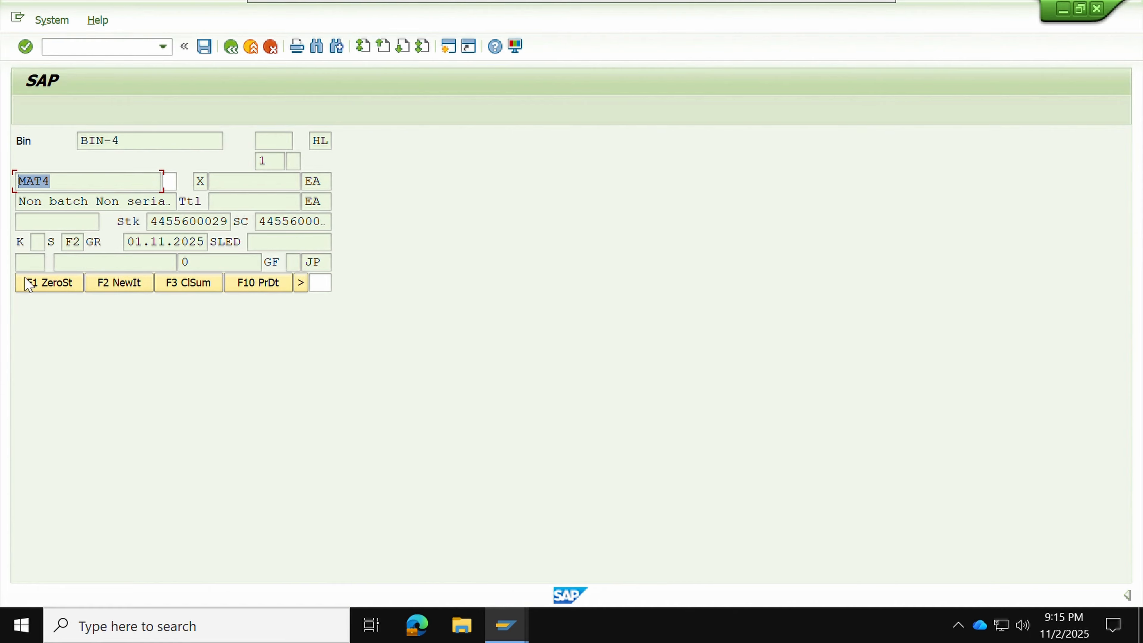
# Add a new count item for product TEST2 in BIN-4
pyautogui.click(119, 283)
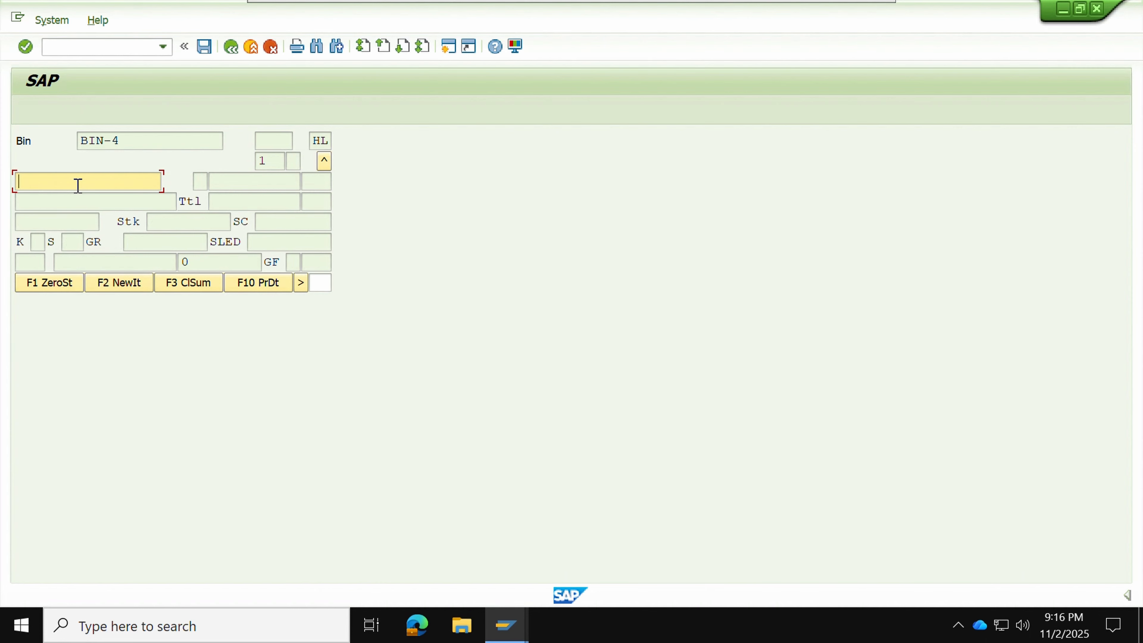
pyautogui.write('test2')
pyautogui.press('Return')
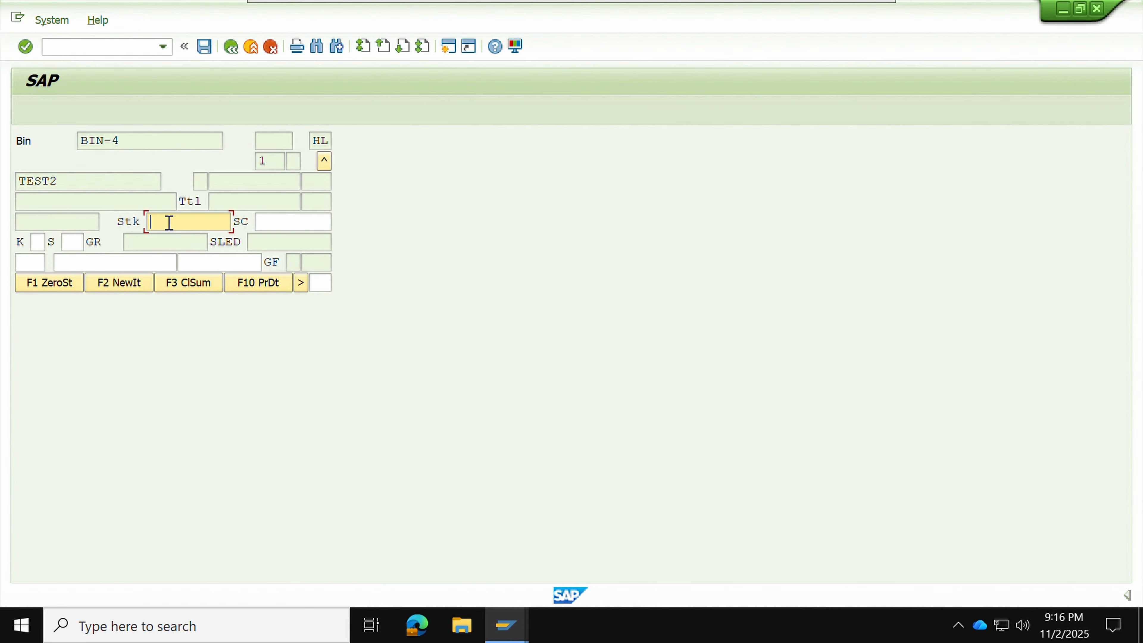
# Enter the stock party number in the Stk and SC fields of the TEST2 item, with stock type F2
pyautogui.click(273, 222)
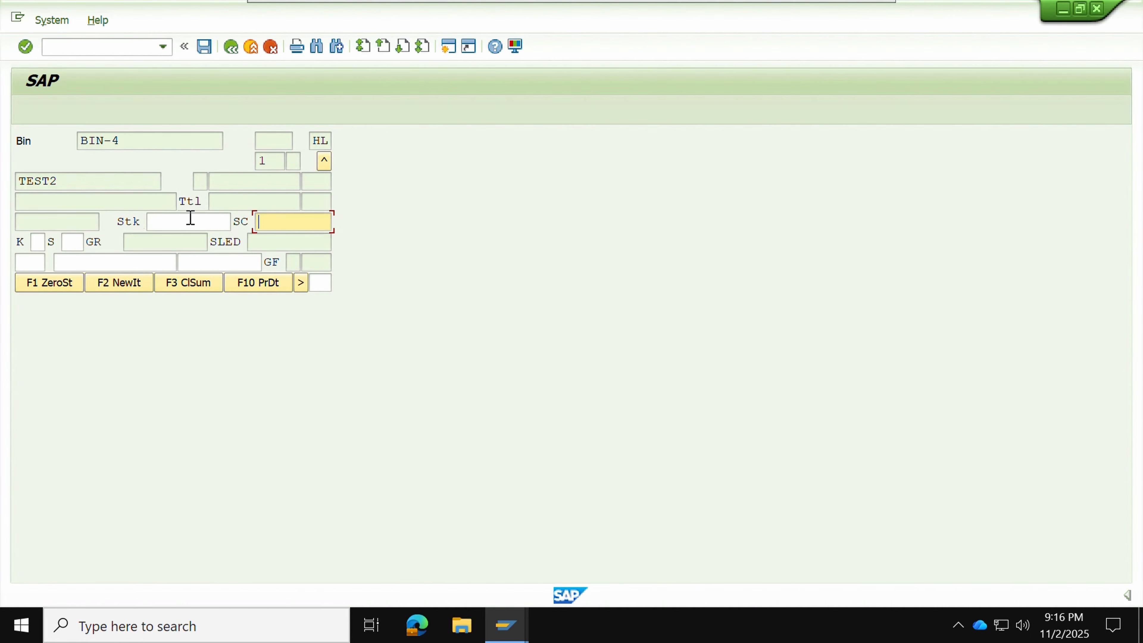
pyautogui.click(177, 221)
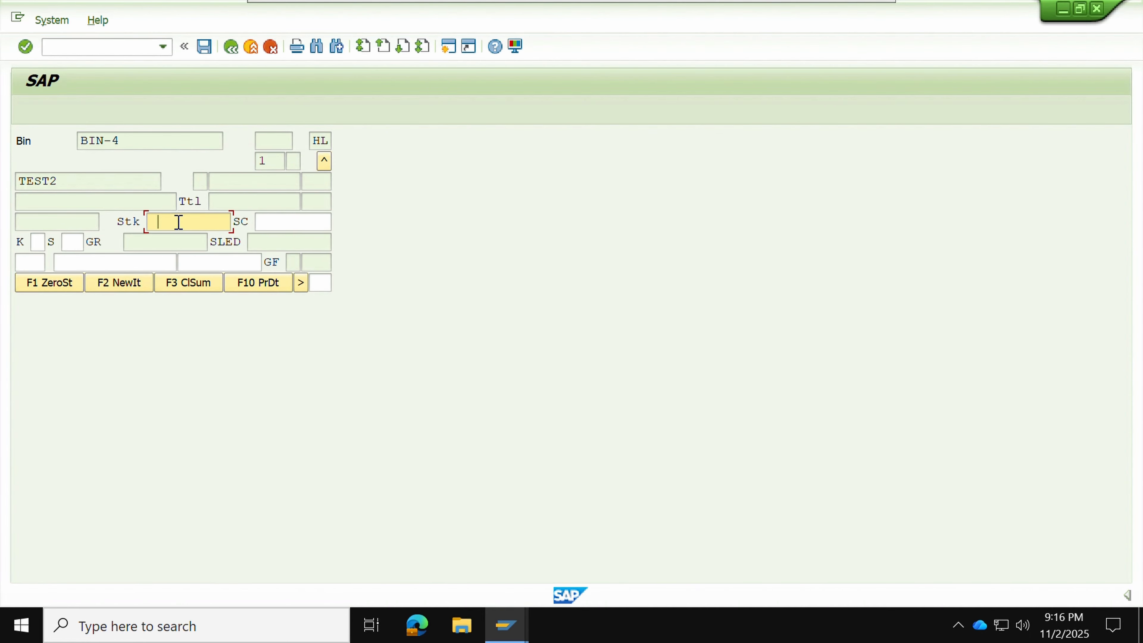
pyautogui.press('BackSpace')
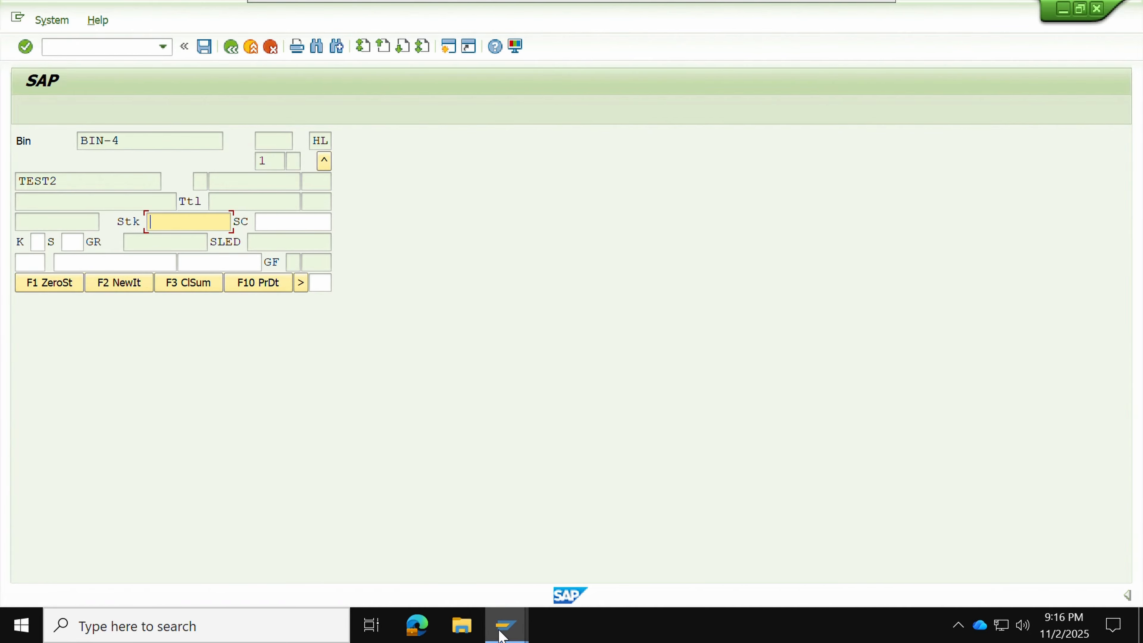
pyautogui.write('4455600029')
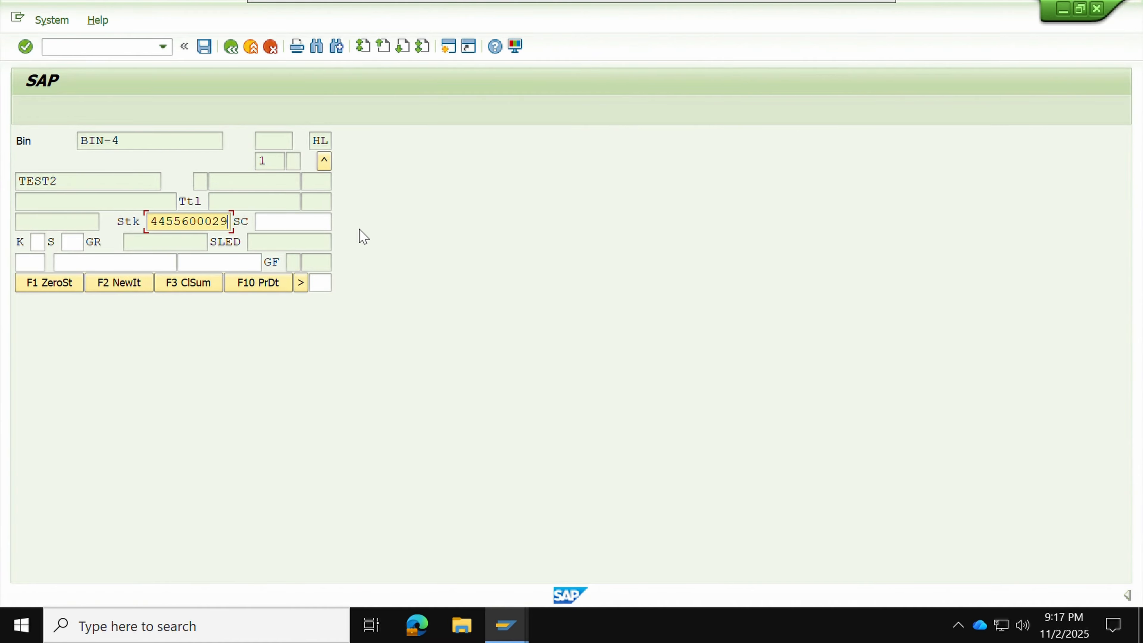
pyautogui.click(294, 220)
pyautogui.write('455600029')
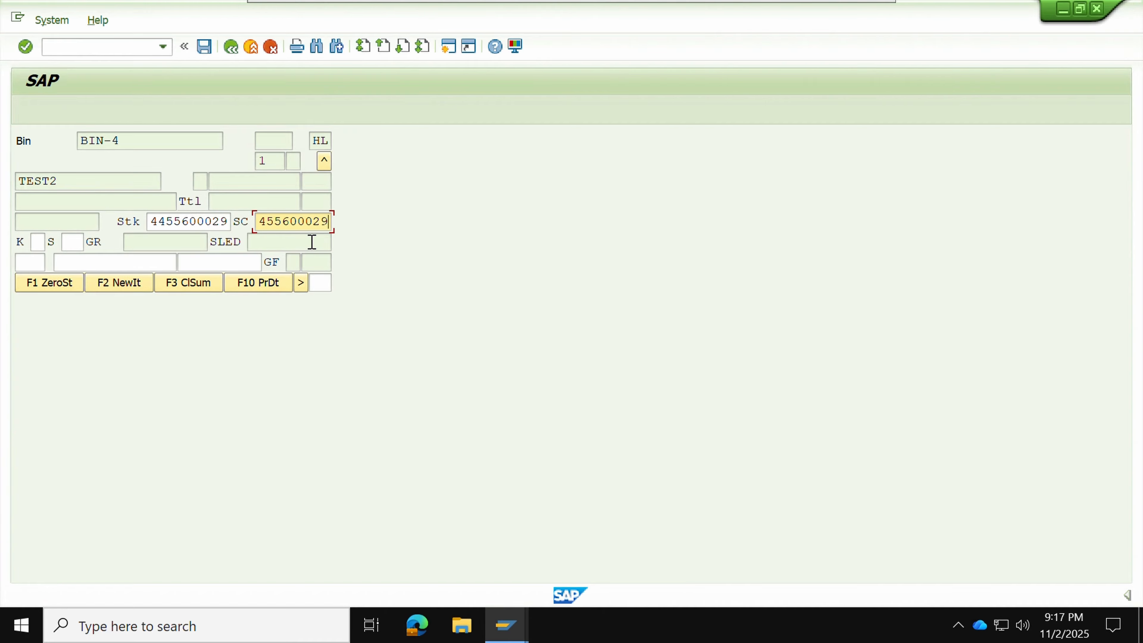
pyautogui.click(68, 245)
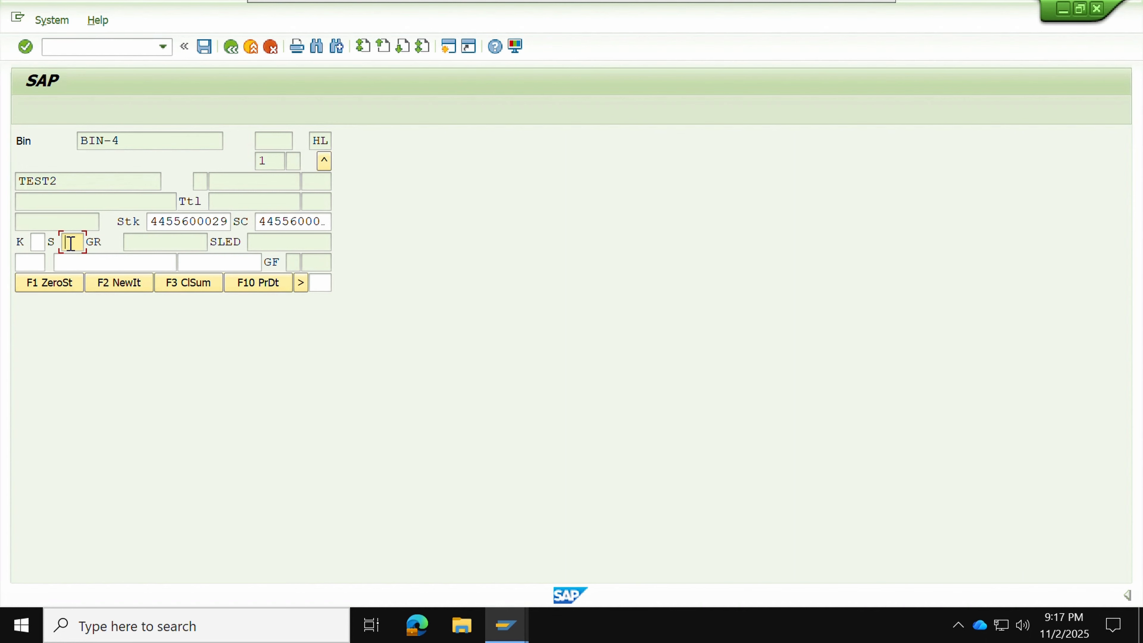
pyautogui.write('F2')
pyautogui.press('Return')
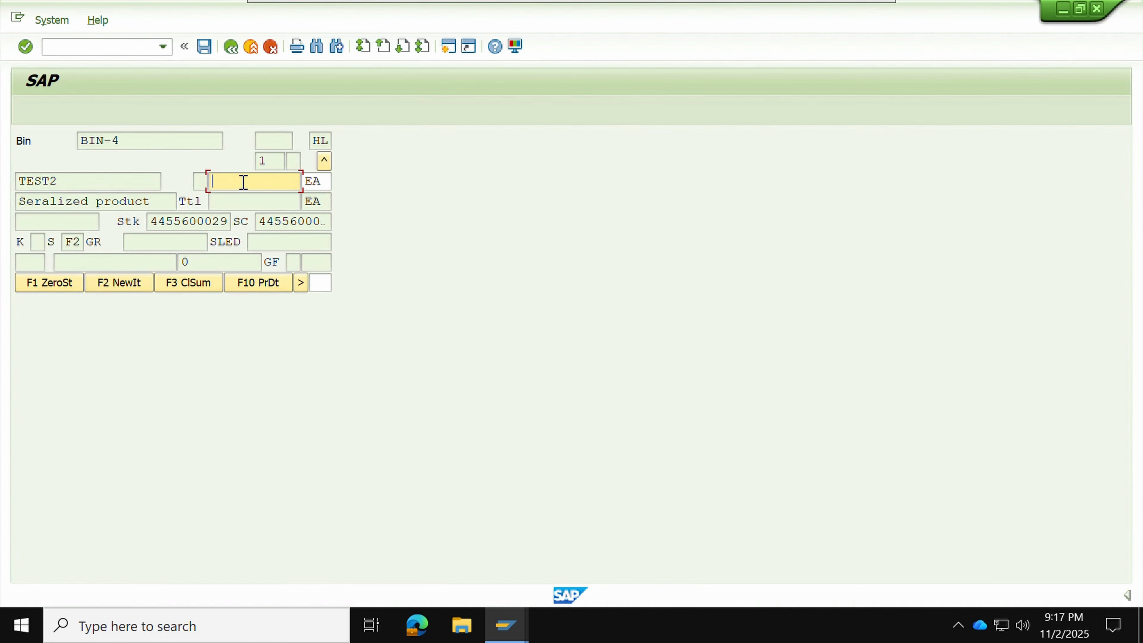
# Enter a counted quantity of 1 EA for TEST2 in BIN-4 and save its serial number as N123
pyautogui.write('1')
pyautogui.press('Return')
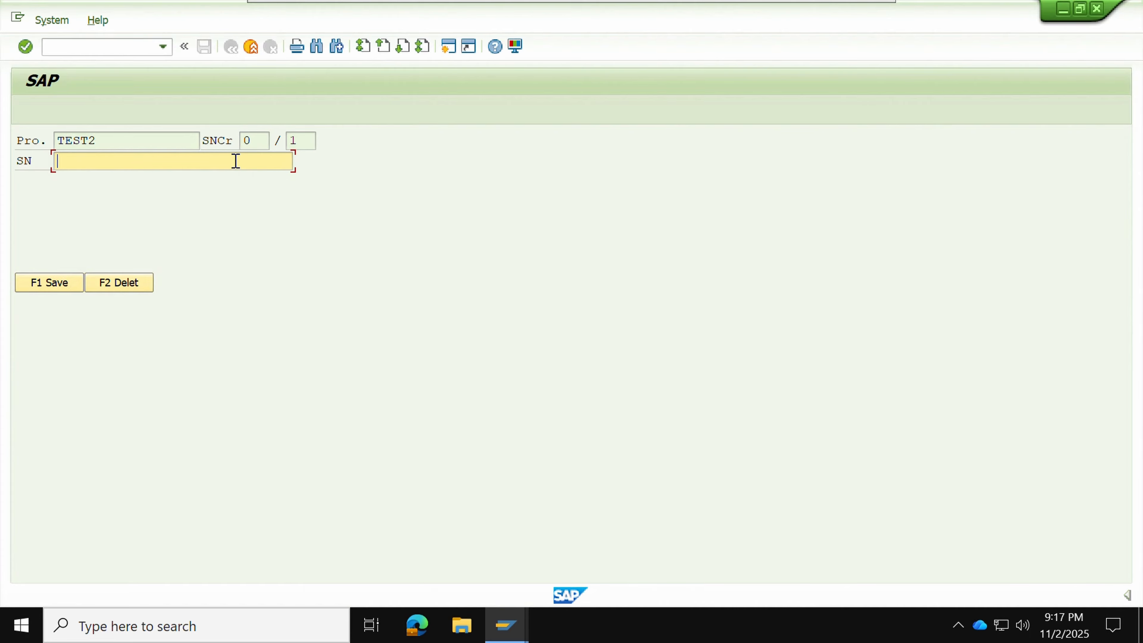
pyautogui.write('n123')
pyautogui.press('BackSpace')
pyautogui.press('BackSpace')
pyautogui.press('BackSpace')
pyautogui.press('BackSpace')
pyautogui.write('N2')
pyautogui.press('BackSpace')
pyautogui.write('123')
pyautogui.press('Return')
pyautogui.click(51, 282)
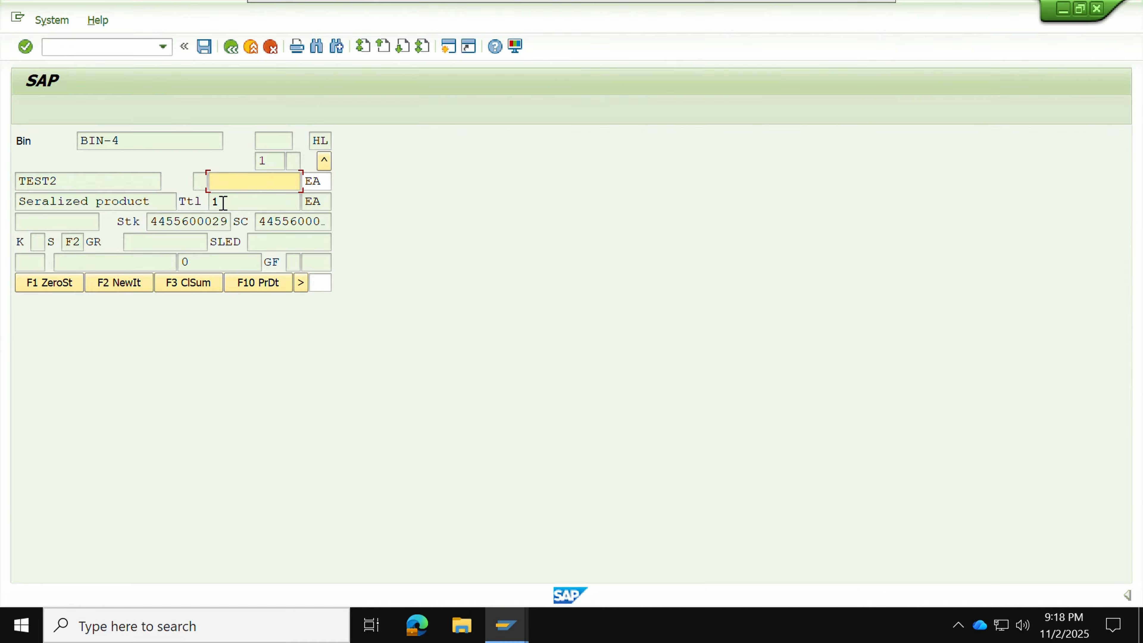
# Return to the MAT4 item and add another new count item for product MAT3 in BIN-4
pyautogui.click(324, 160)
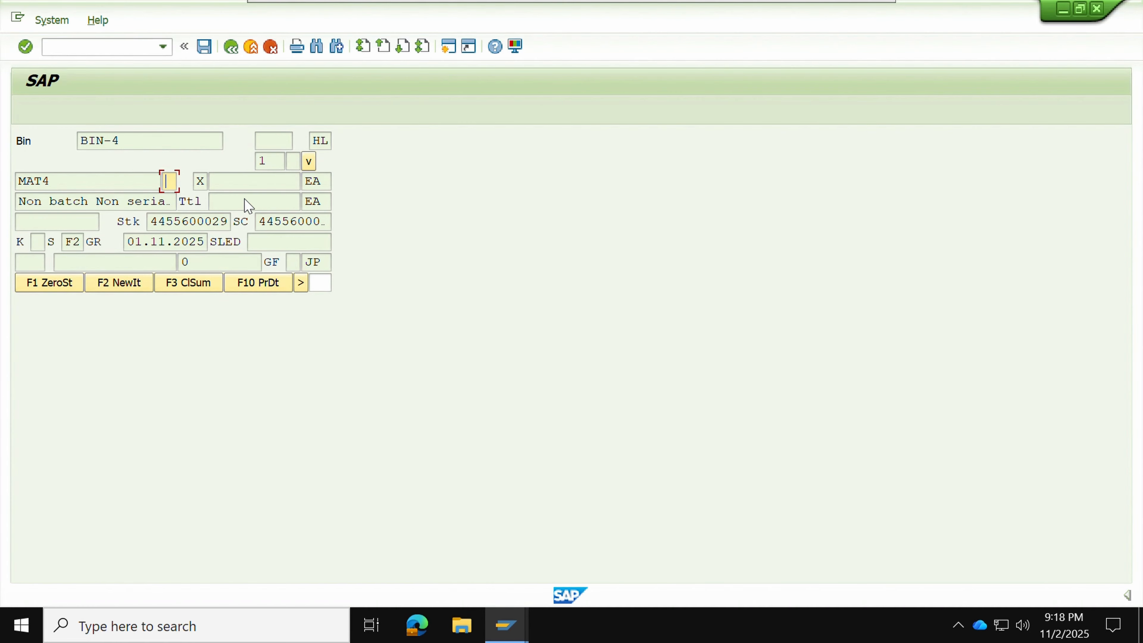
pyautogui.click(119, 284)
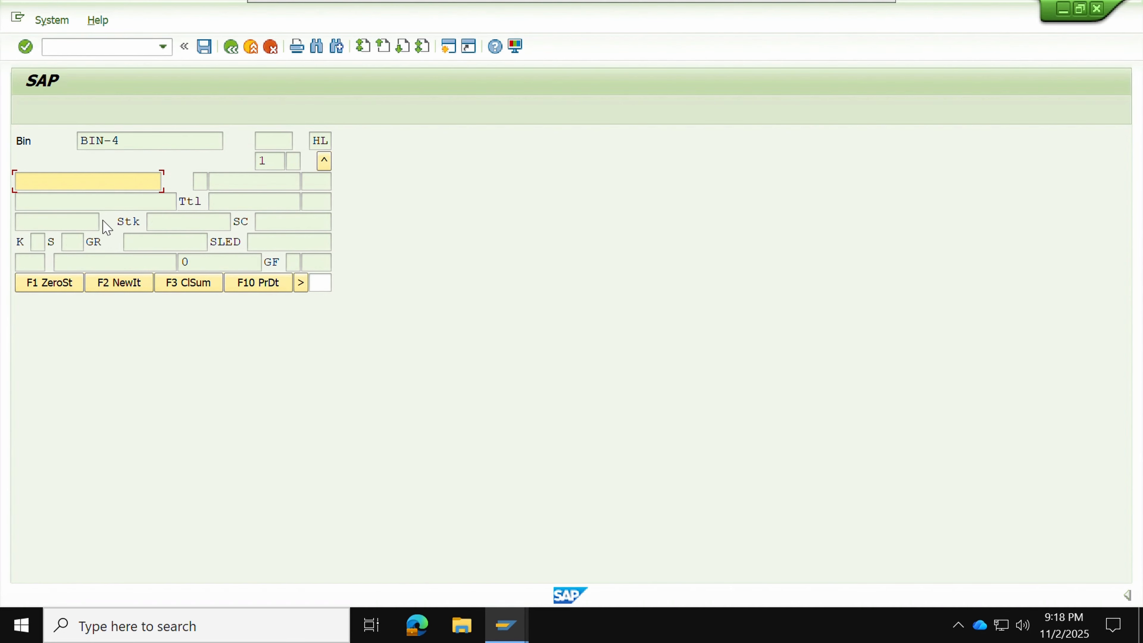
pyautogui.write('mat3')
pyautogui.press('Return')
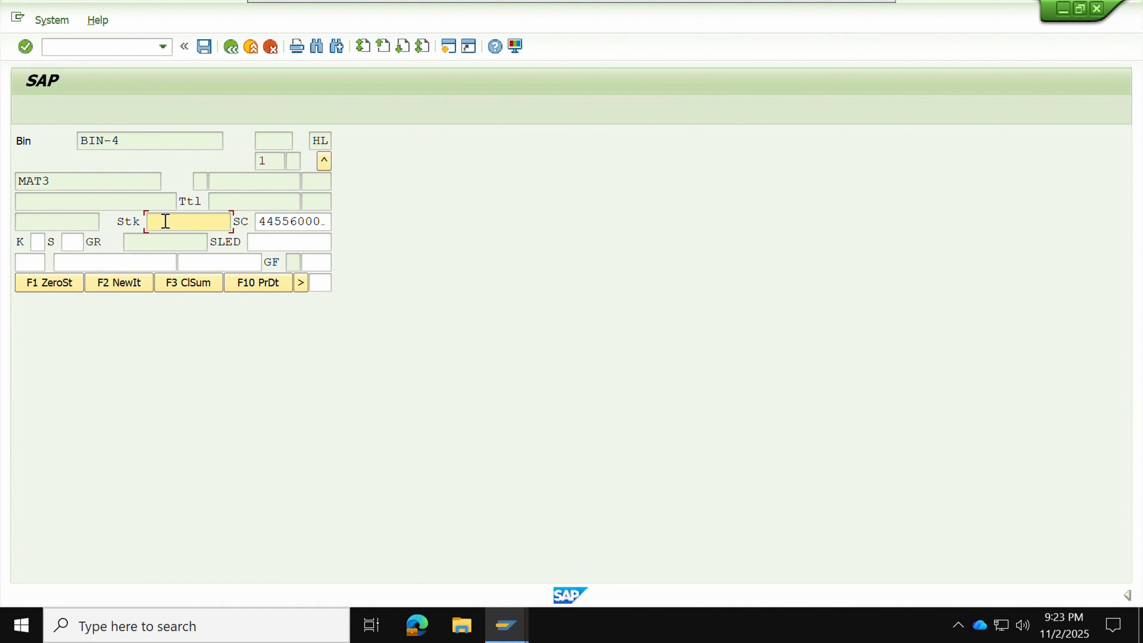
# Complete the MAT3 item's stock data with the party number in Stk, stock type F2 and country of origin JP
pyautogui.write('4455600029')
pyautogui.click(77, 240)
pyautogui.write('F2')
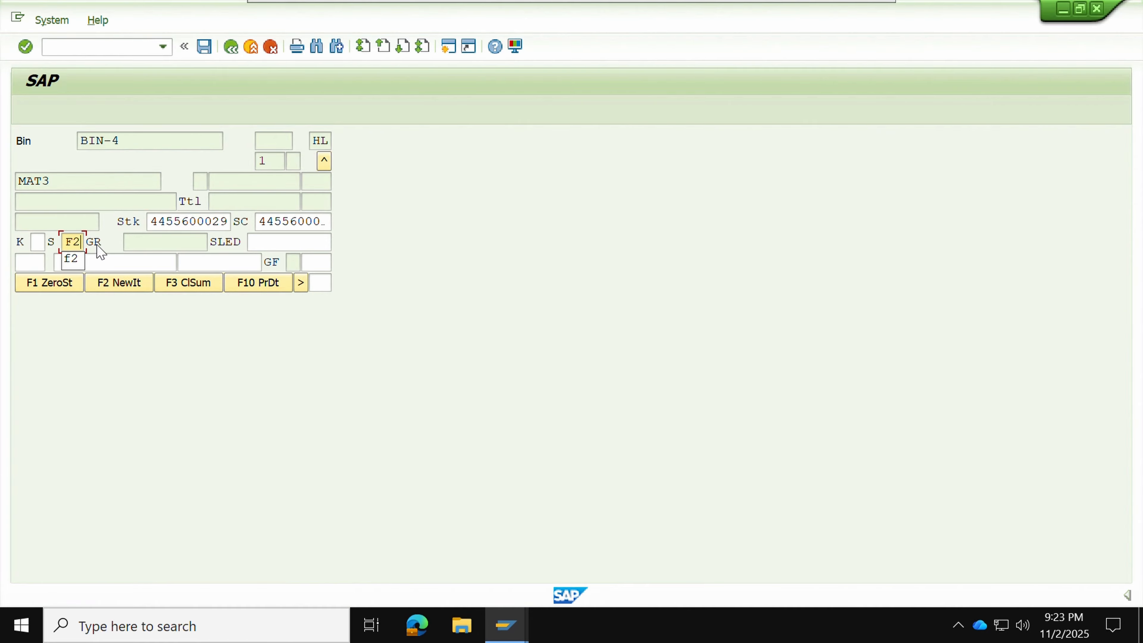
pyautogui.press('Return')
pyautogui.press('Return')
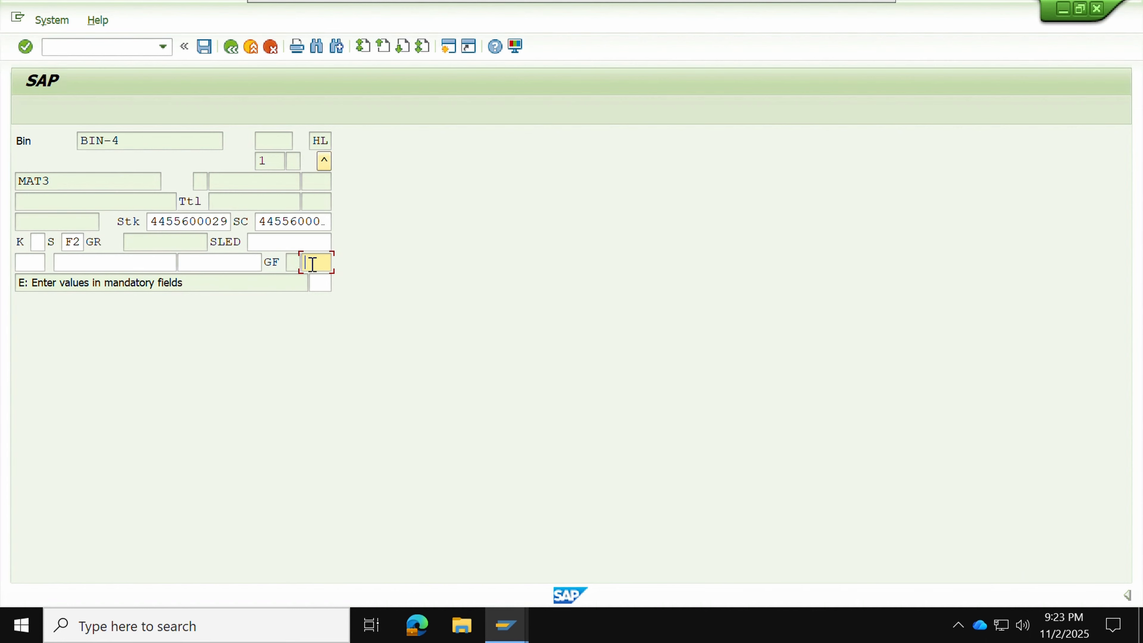
pyautogui.write('JP')
pyautogui.press('Return')
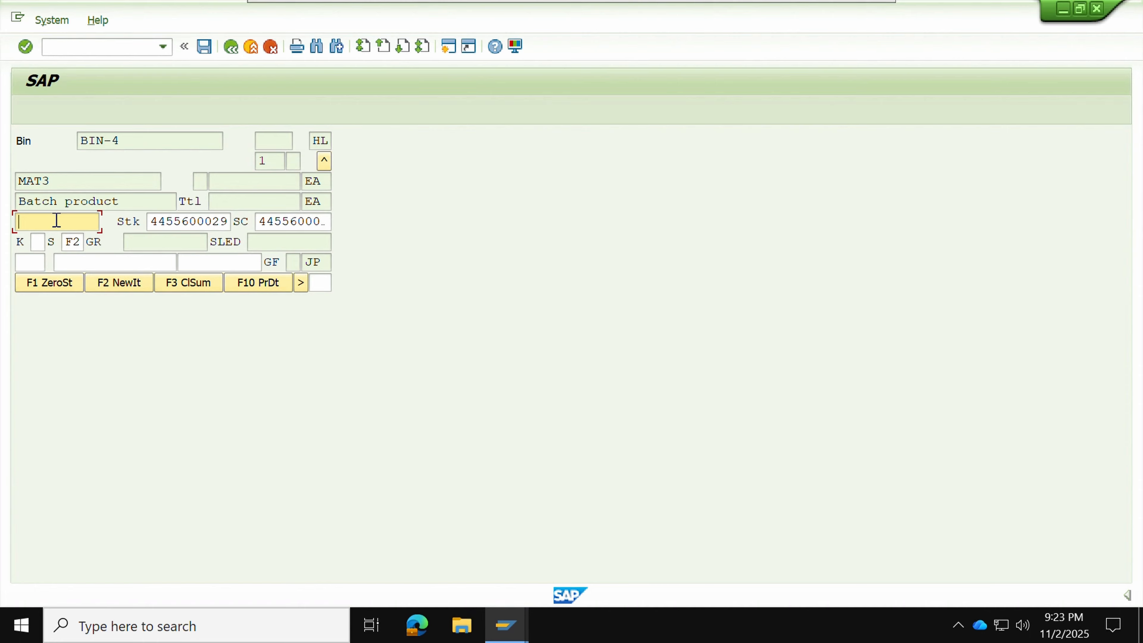
pyautogui.write('0000000004')
pyautogui.moveTo(479, 605)
pyautogui.click(380, 554)
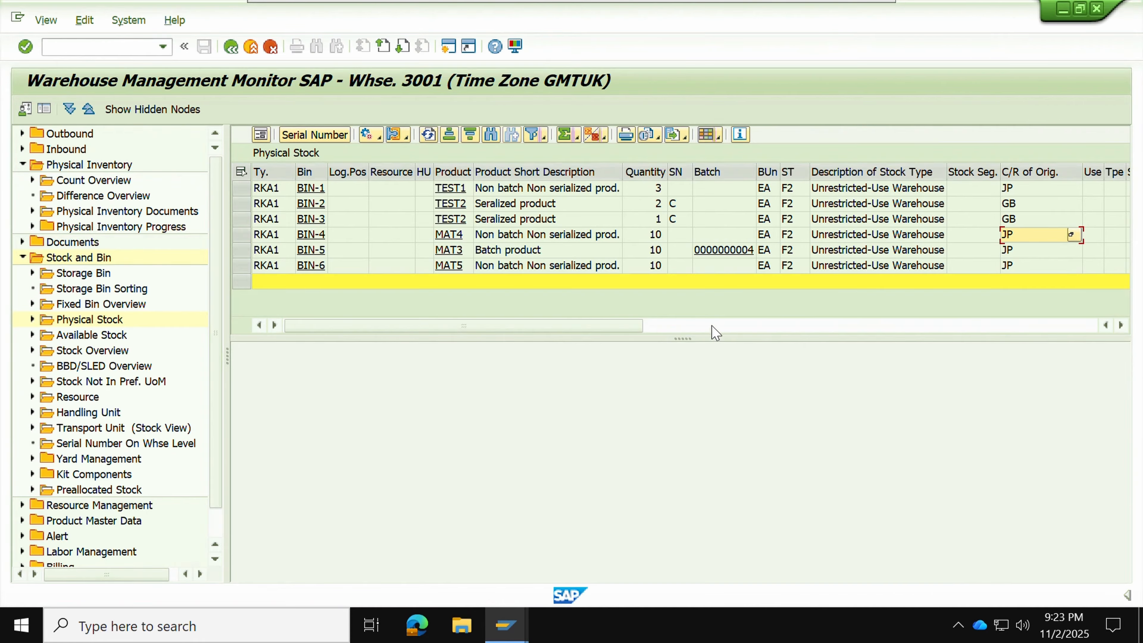
pyautogui.rightClick(720, 250)
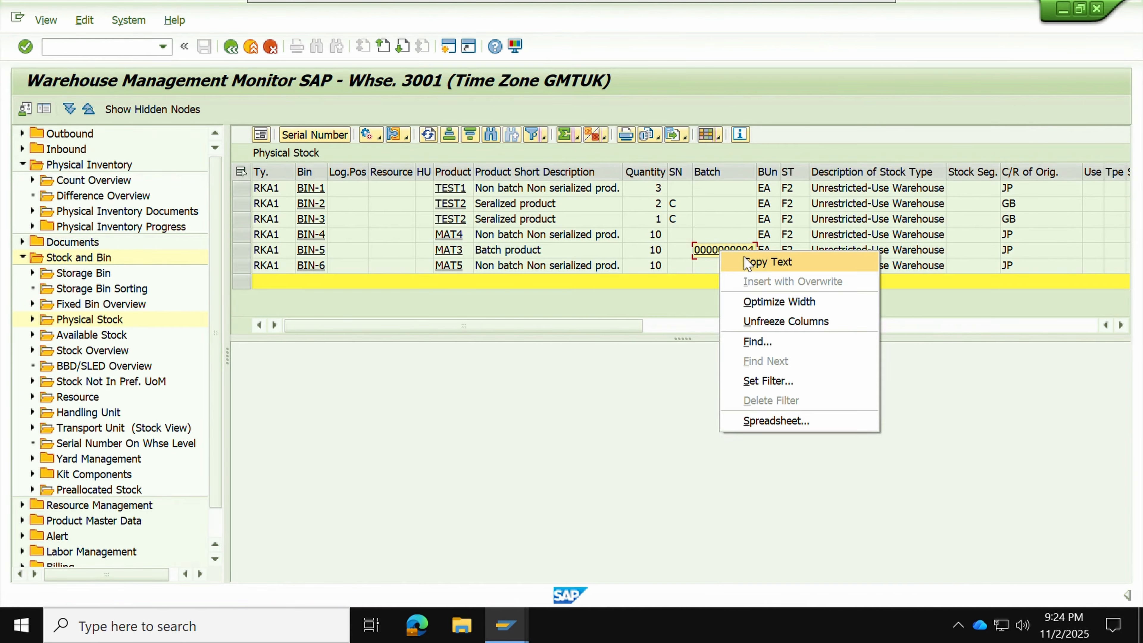
pyautogui.click(761, 259)
pyautogui.hotkey('alt', 'Tab')
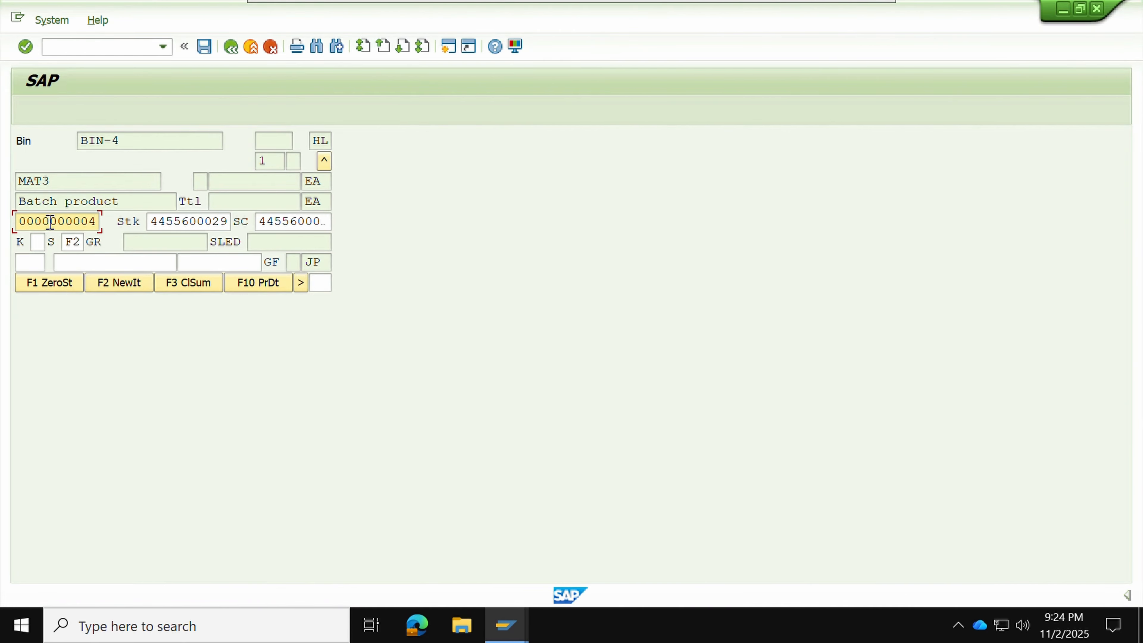
pyautogui.doubleClick(51, 222)
pyautogui.hotkey('ctrl', 'v')
pyautogui.press('Return')
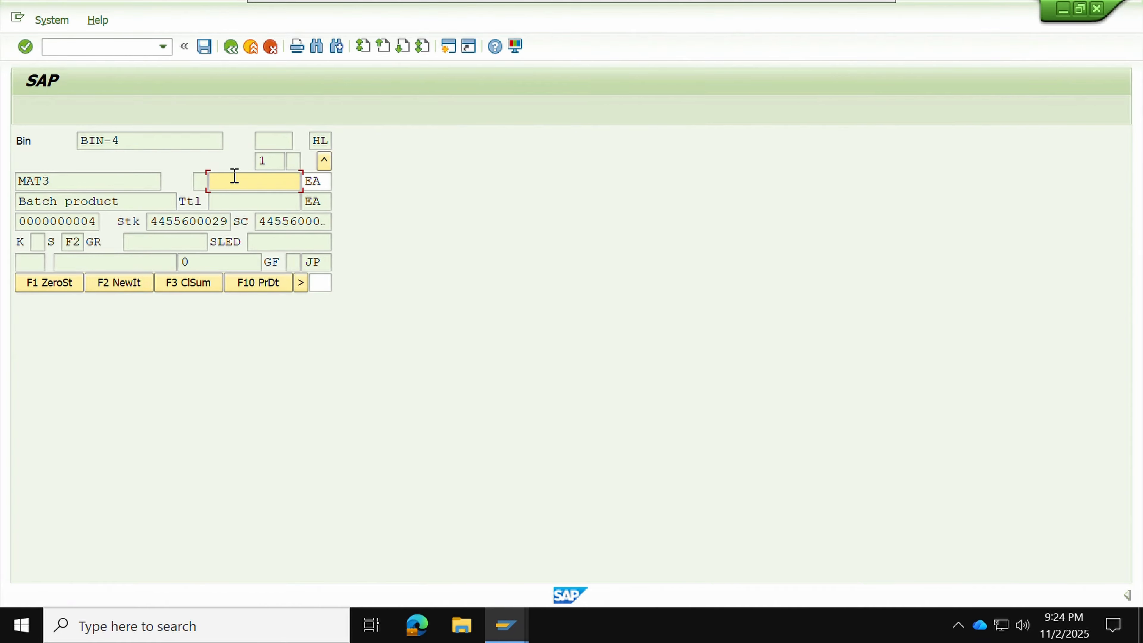
# Enter 1 EA as MAT3's counted quantity and save the count of BIN-4 after reviewing its items
pyautogui.write('1')
pyautogui.press('Return')
pyautogui.click(324, 162)
pyautogui.click(324, 162)
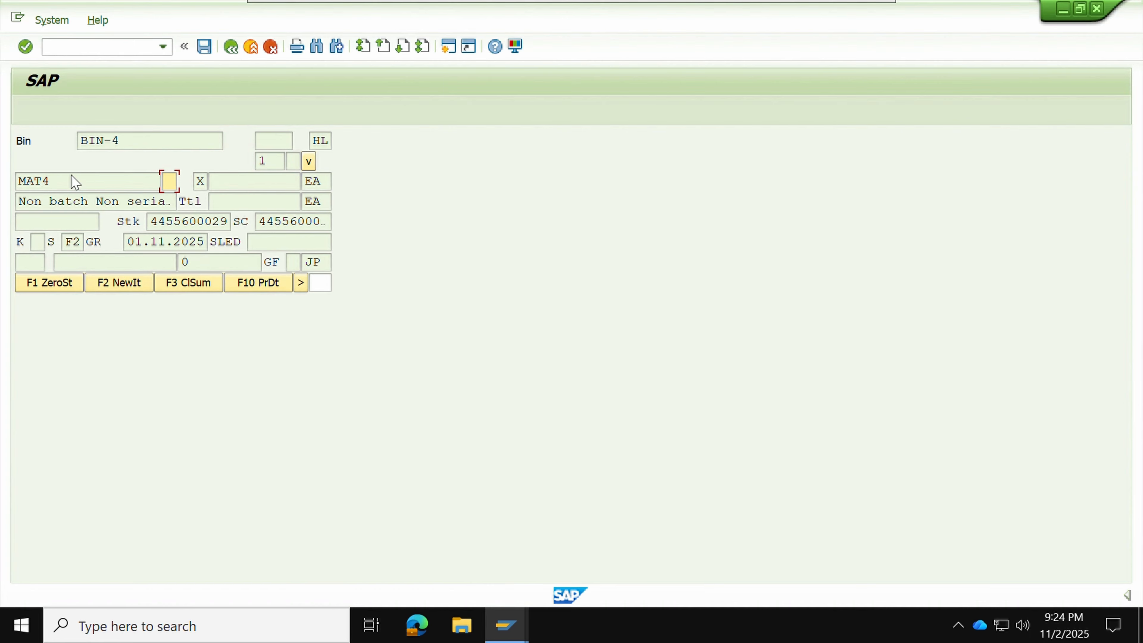
pyautogui.click(308, 161)
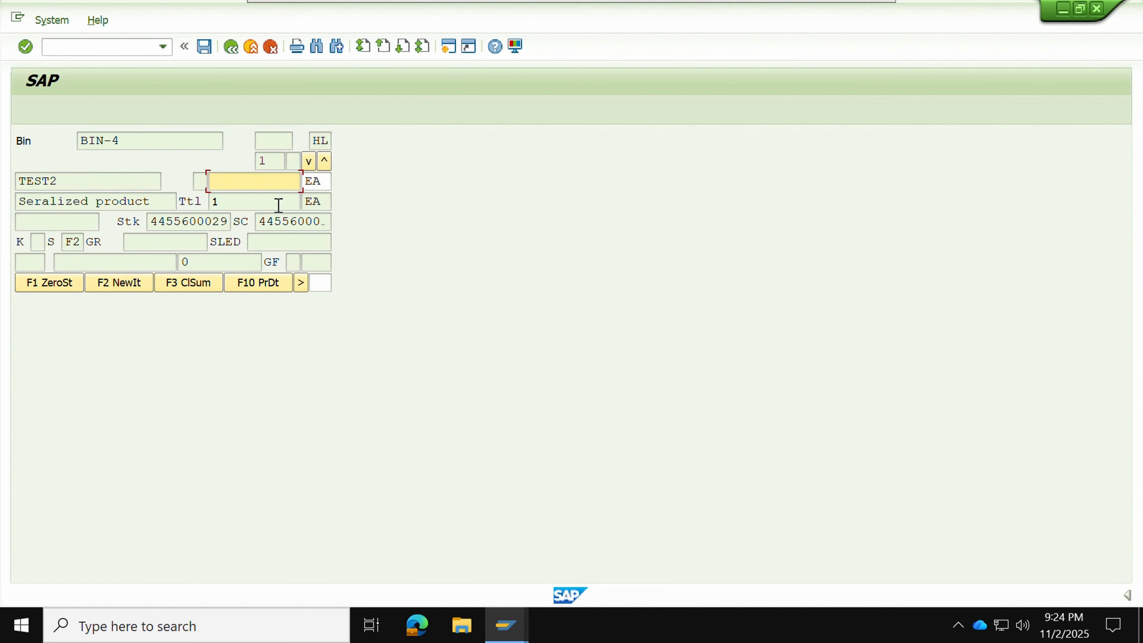
pyautogui.click(308, 161)
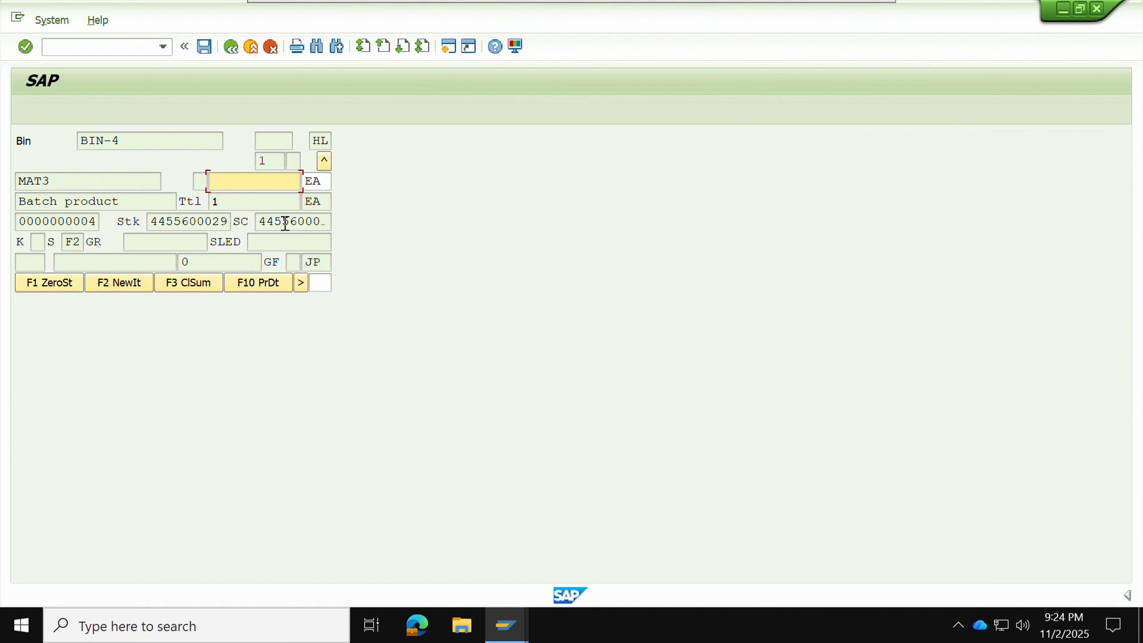
pyautogui.click(301, 283)
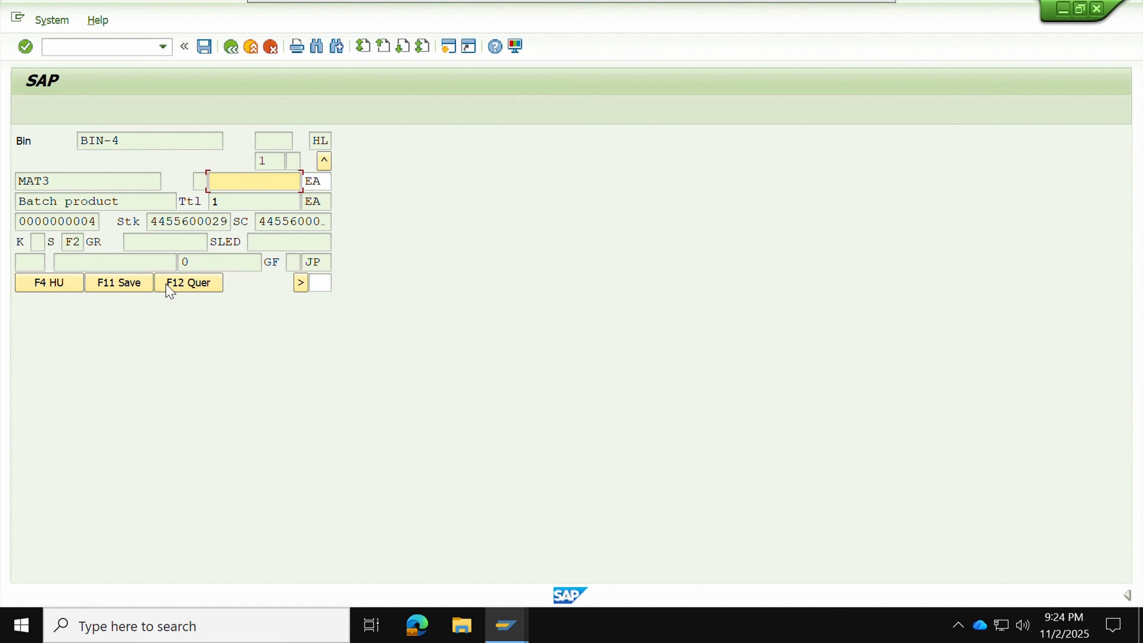
pyautogui.click(132, 285)
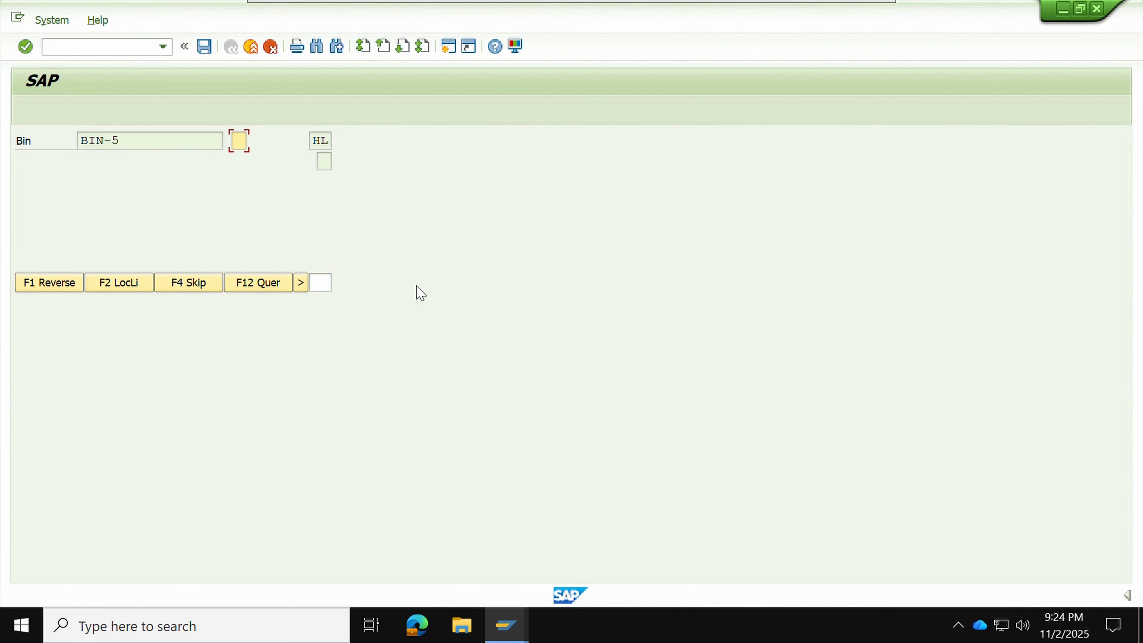
# Verify storage bin BIN-5 to open its stock item for counting
pyautogui.click(137, 141)
pyautogui.moveTo(137, 140); pyautogui.dragTo(80, 141)
pyautogui.click(80, 141)
pyautogui.click(238, 141)
pyautogui.write('5')
pyautogui.press('Return')
pyautogui.click(58, 182)
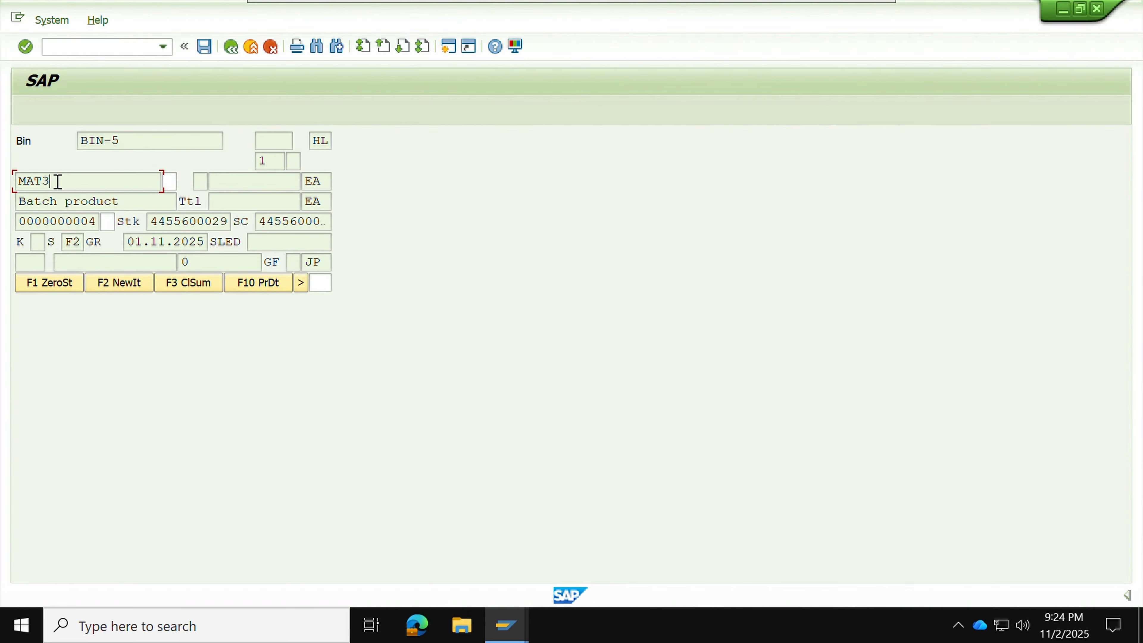
pyautogui.moveTo(58, 181); pyautogui.dragTo(7, 189)
pyautogui.hotkey('ctrl', 'c')
pyautogui.click(169, 181)
pyautogui.write('3')
pyautogui.doubleClick(65, 221)
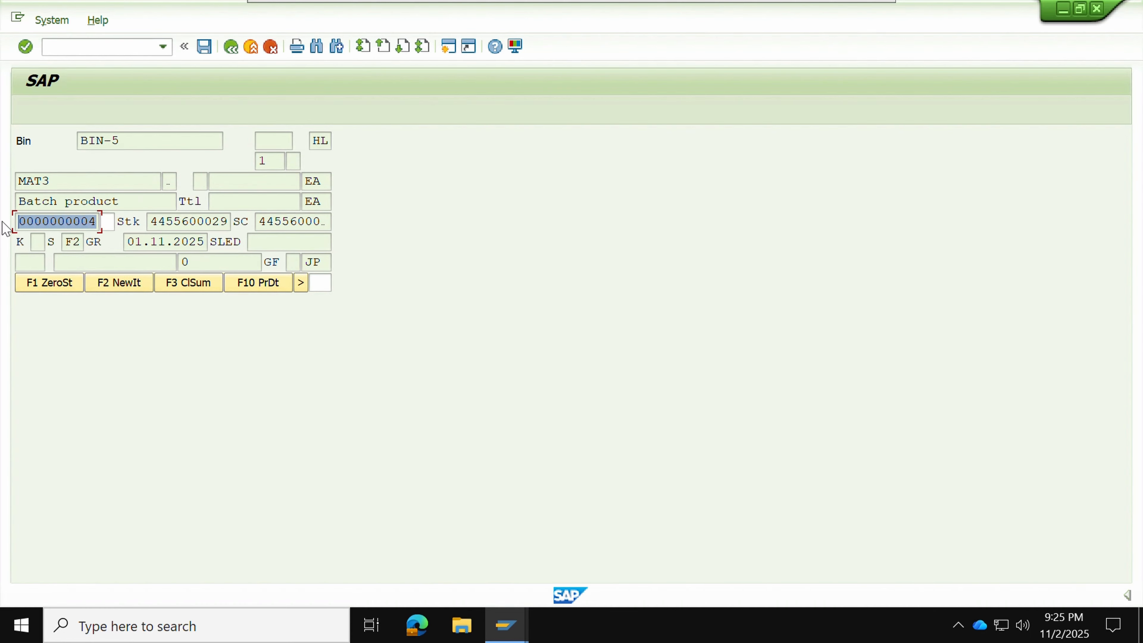
pyautogui.click(104, 224)
pyautogui.write('4')
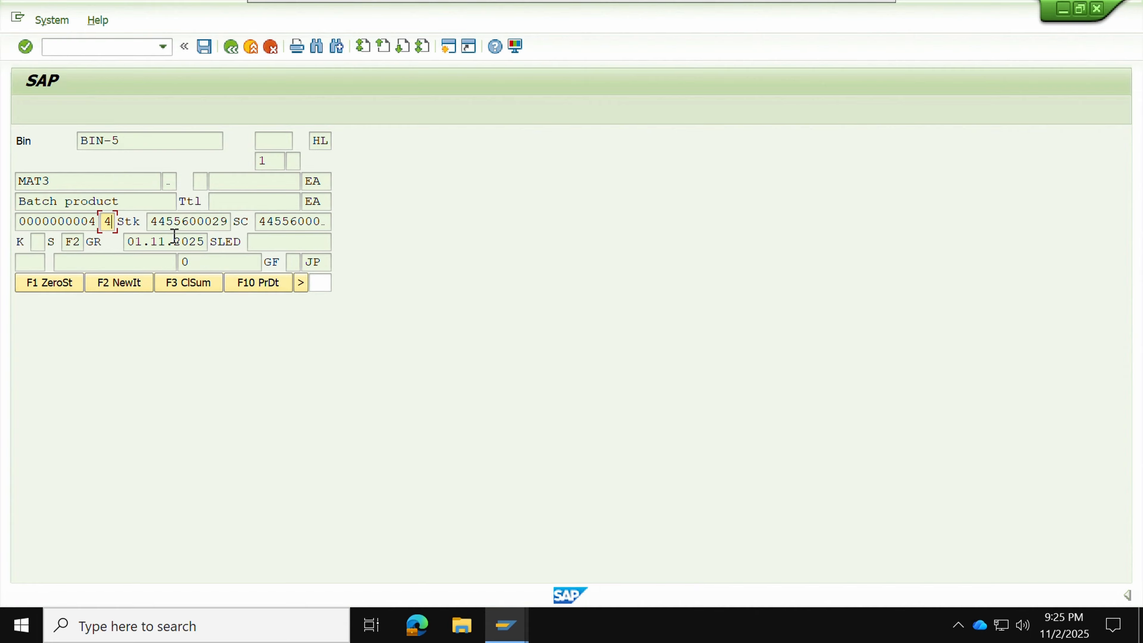
pyautogui.press('Return')
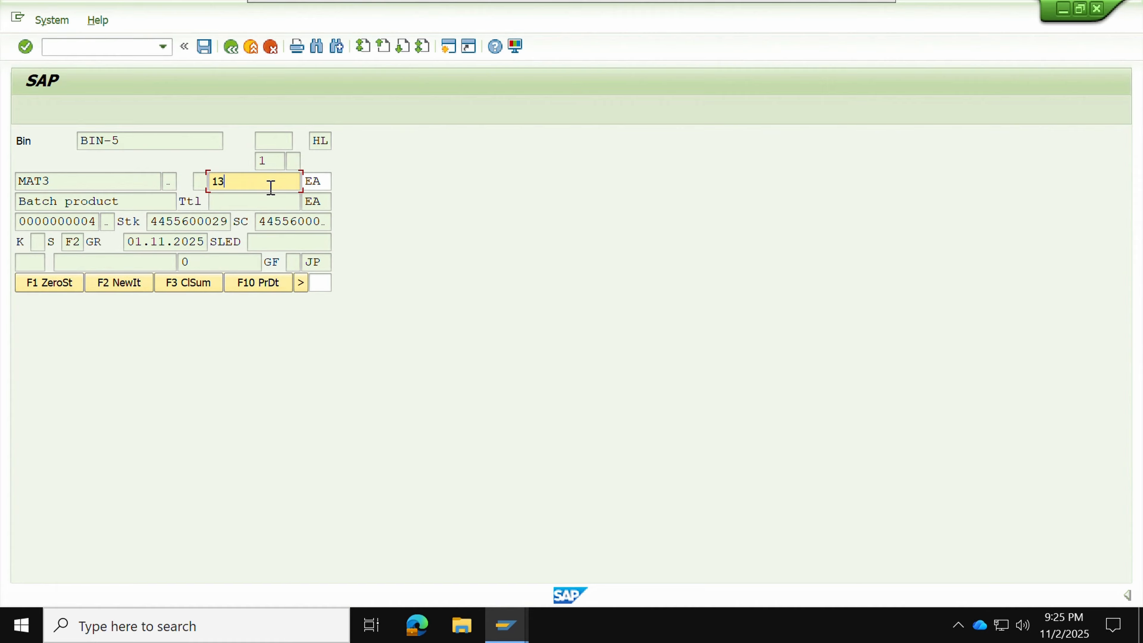
# Enter 13 EA as the counted quantity of MAT3 in BIN-5 and save the bin's count
pyautogui.press('Return')
pyautogui.click(300, 282)
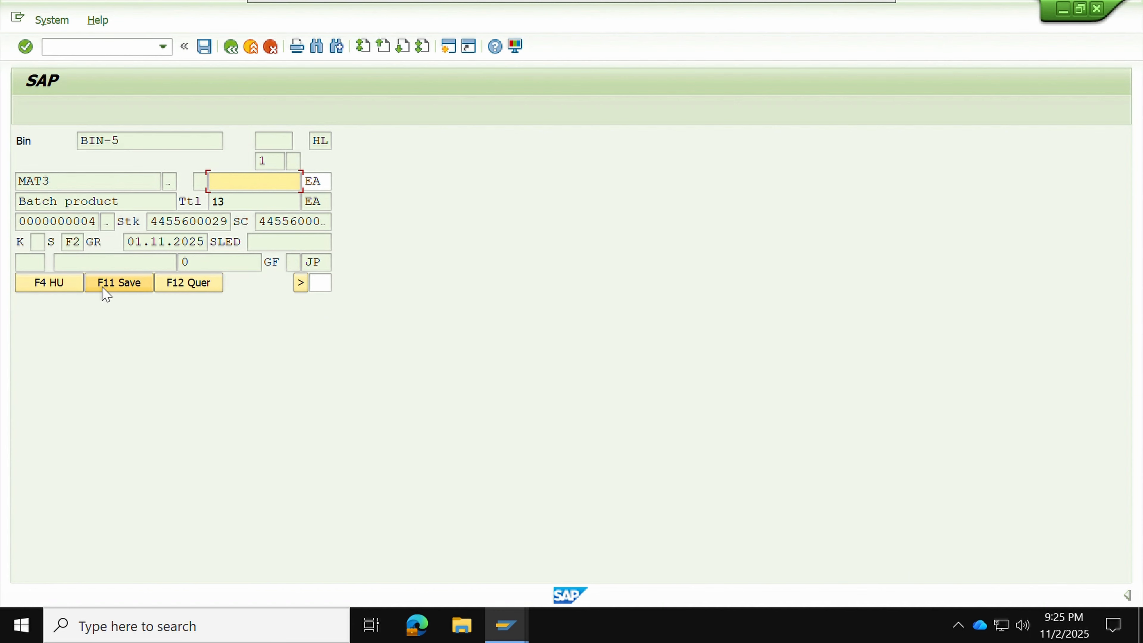
pyautogui.click(108, 288)
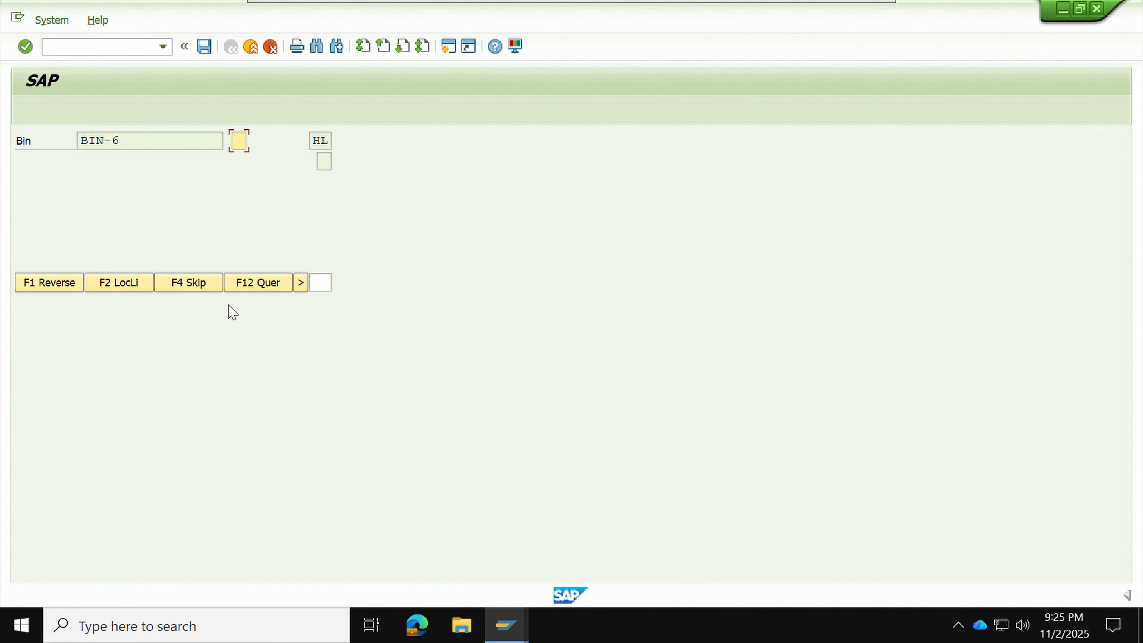
# Verify storage bin BIN-6 to open its stock item for counting
pyautogui.moveTo(126, 140); pyautogui.dragTo(53, 144)
pyautogui.hotkey('ctrl', 'c')
pyautogui.click(236, 140)
pyautogui.write('6')
pyautogui.press('Return')
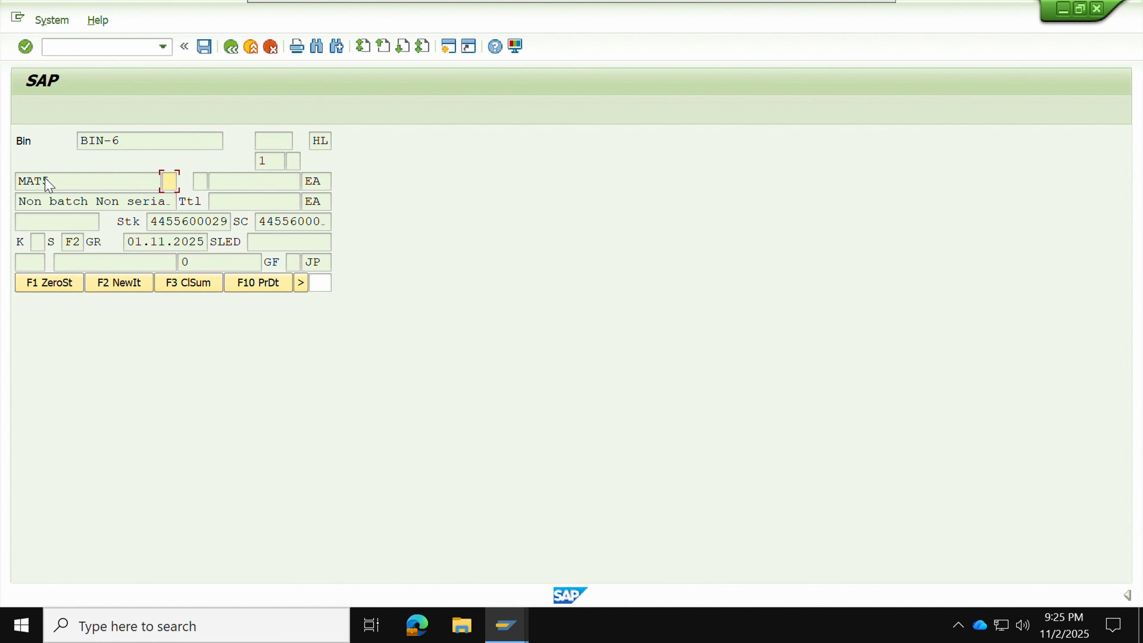
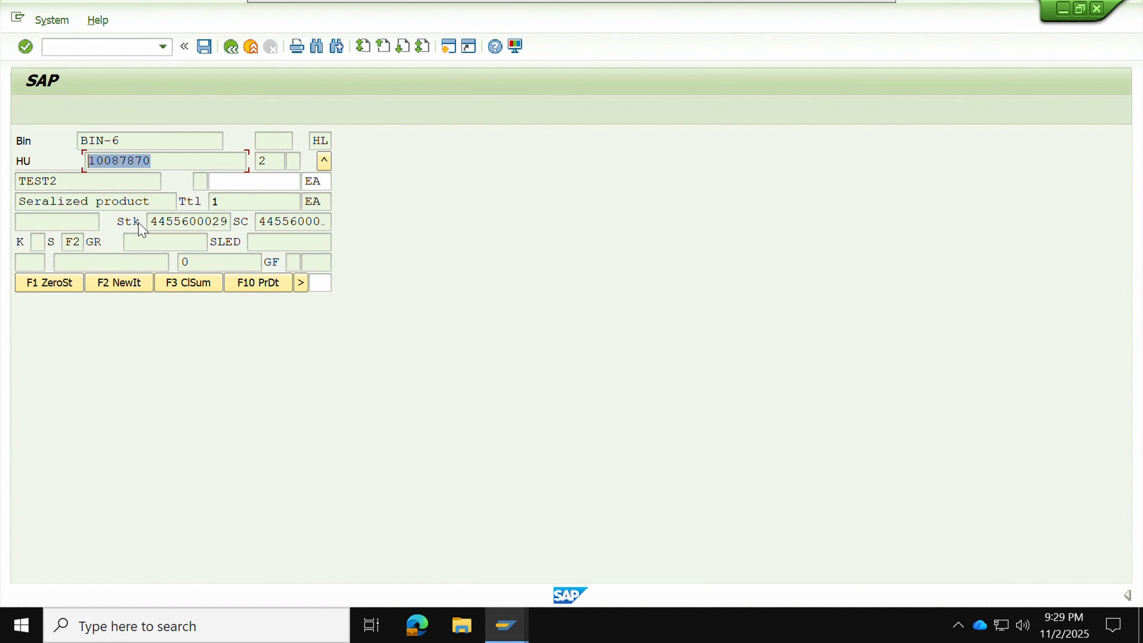
# Review the counted items TEST2 and MAT3 and their handling unit in BIN-6
pyautogui.press('Return')
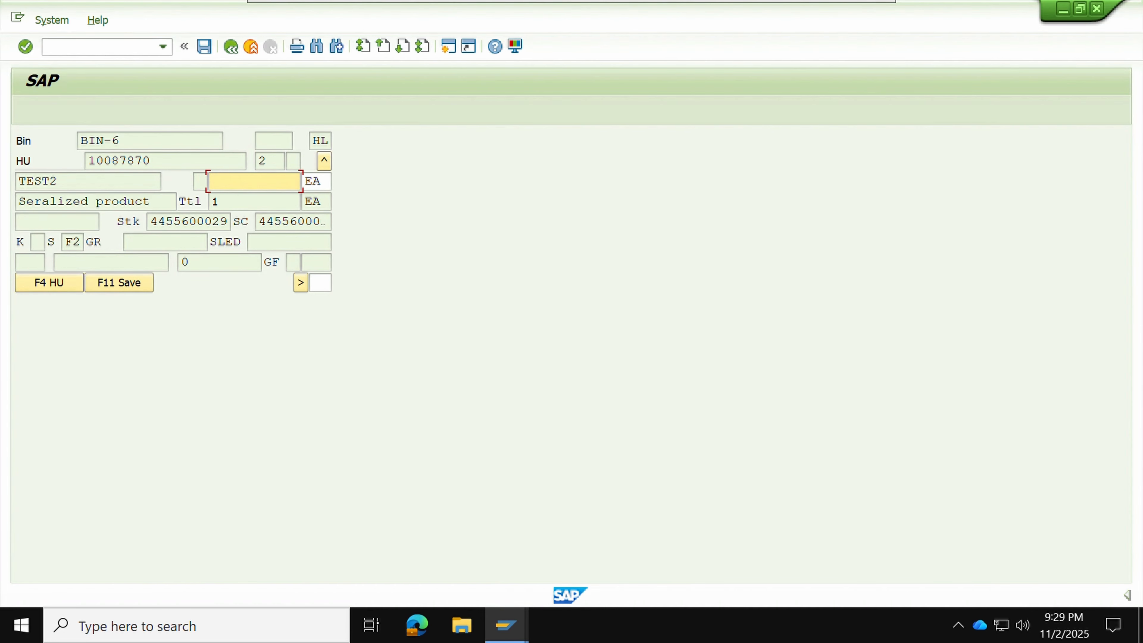
pyautogui.click(324, 162)
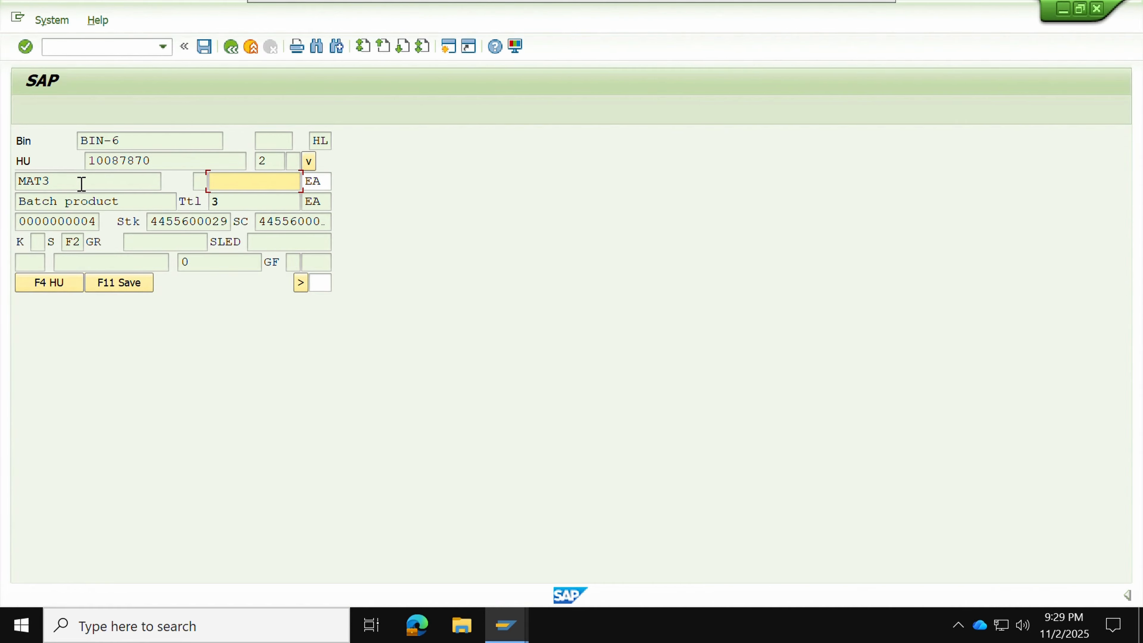
pyautogui.click(309, 160)
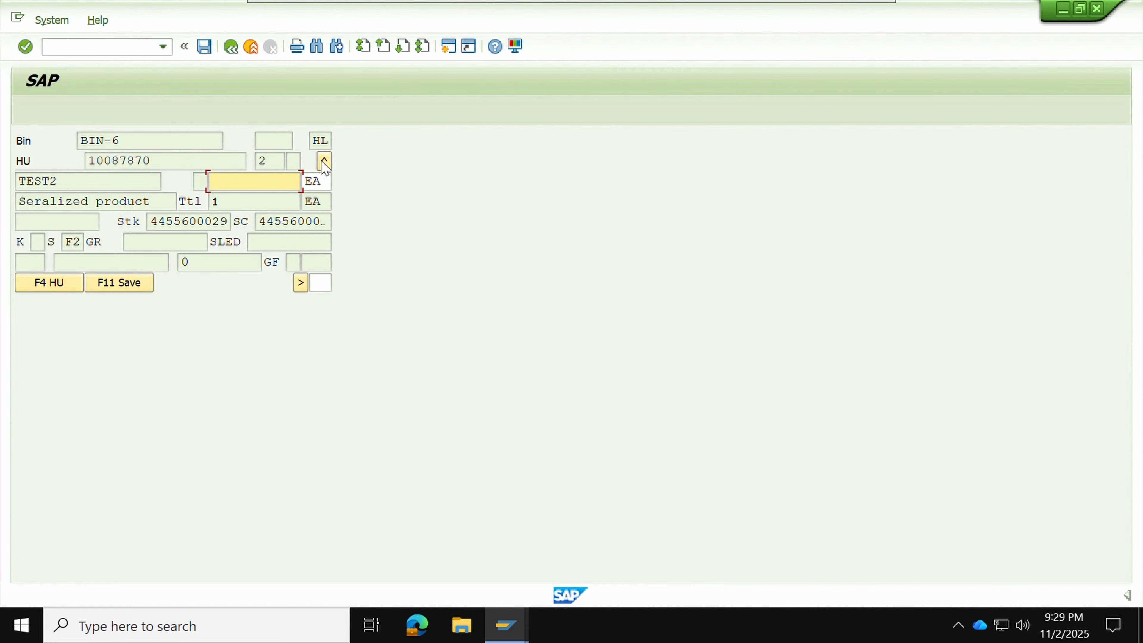
pyautogui.click(50, 283)
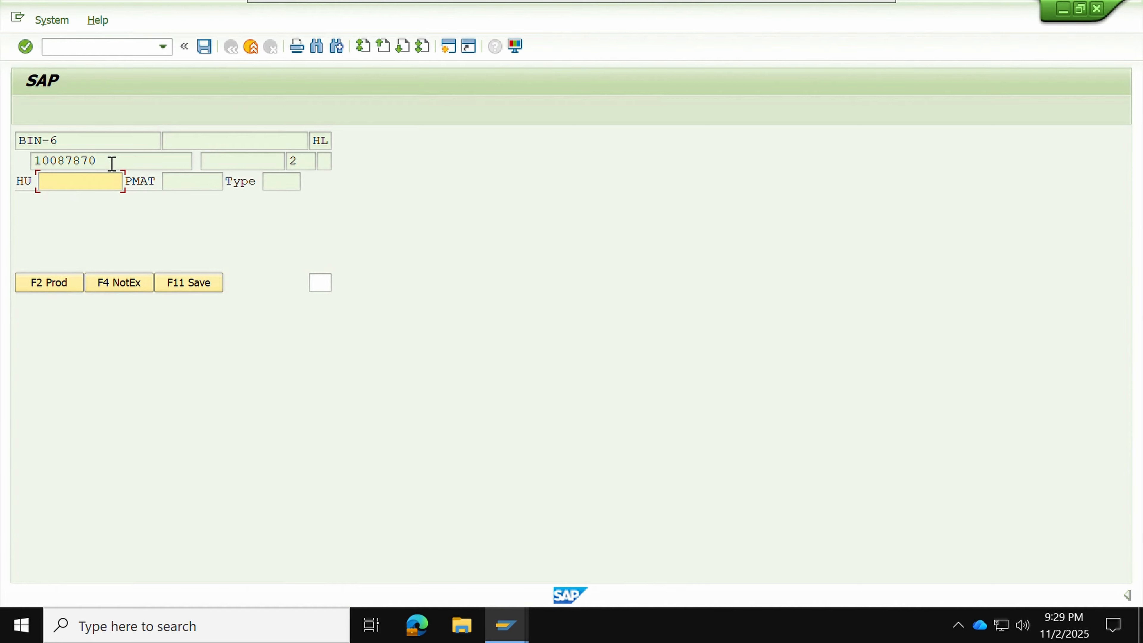
pyautogui.moveTo(111, 163); pyautogui.dragTo(32, 162)
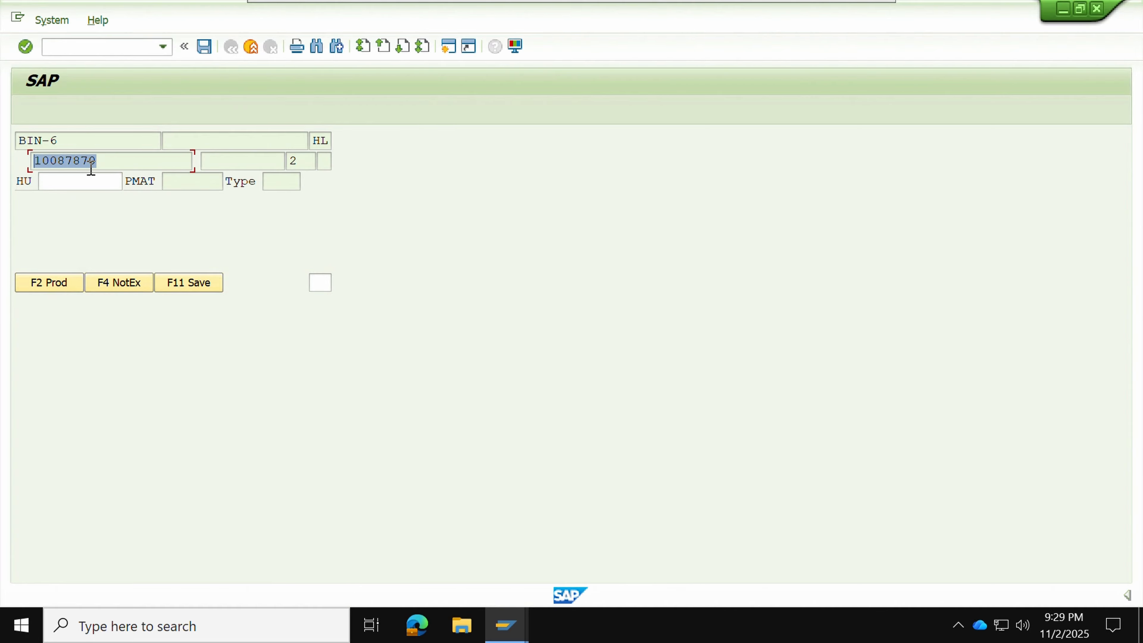
pyautogui.click(65, 291)
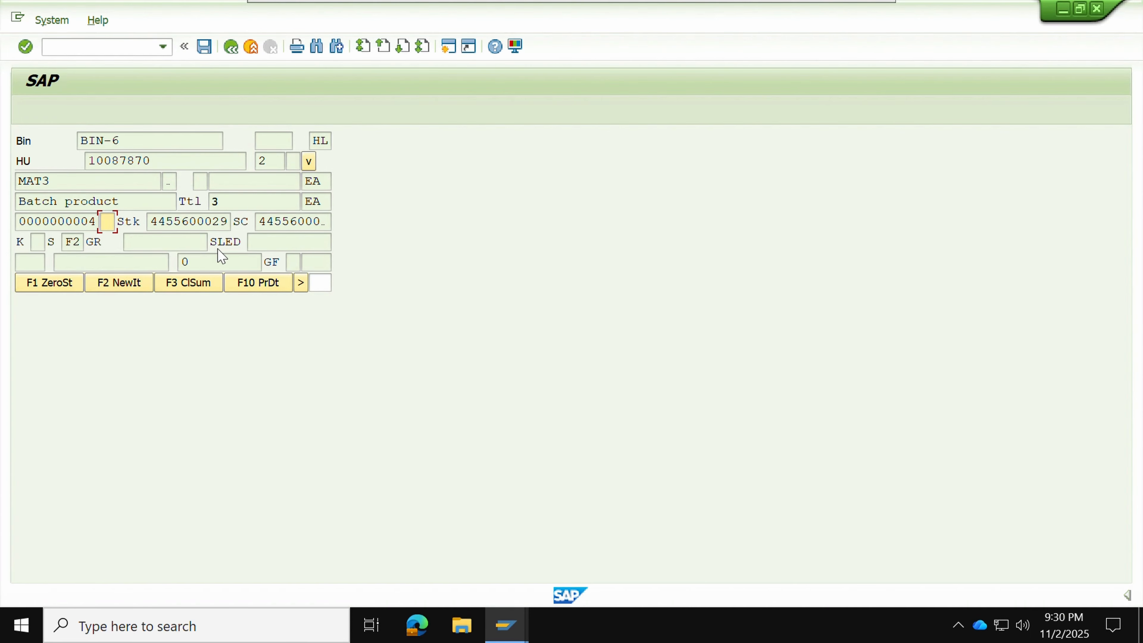
# Return to the handling unit level of BIN-6 and save the bin's count
pyautogui.click(300, 283)
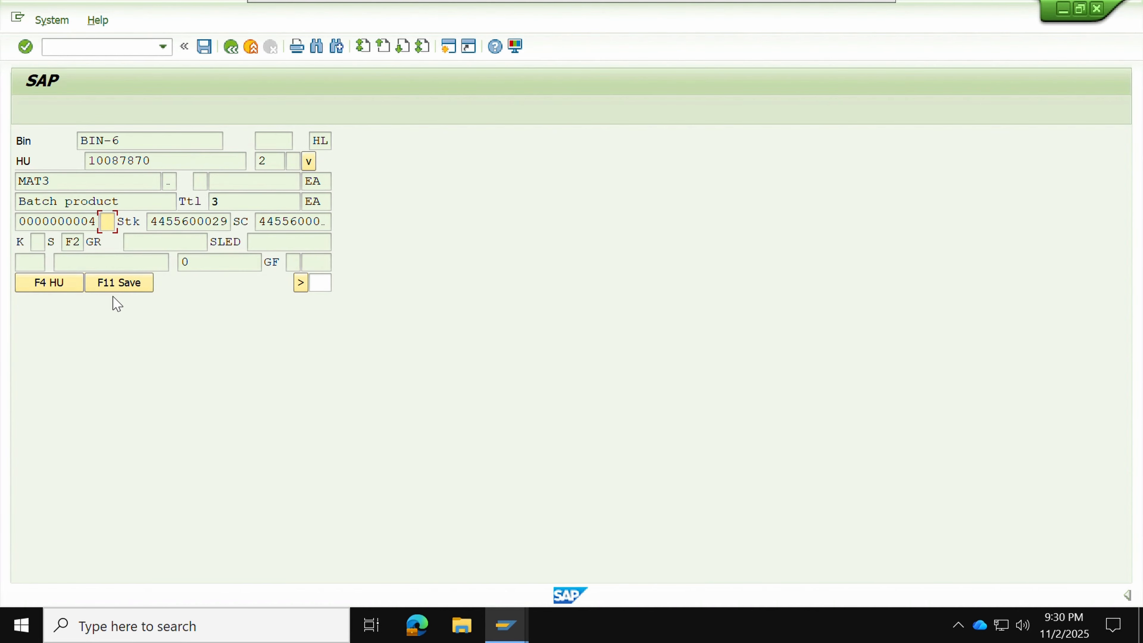
pyautogui.click(55, 286)
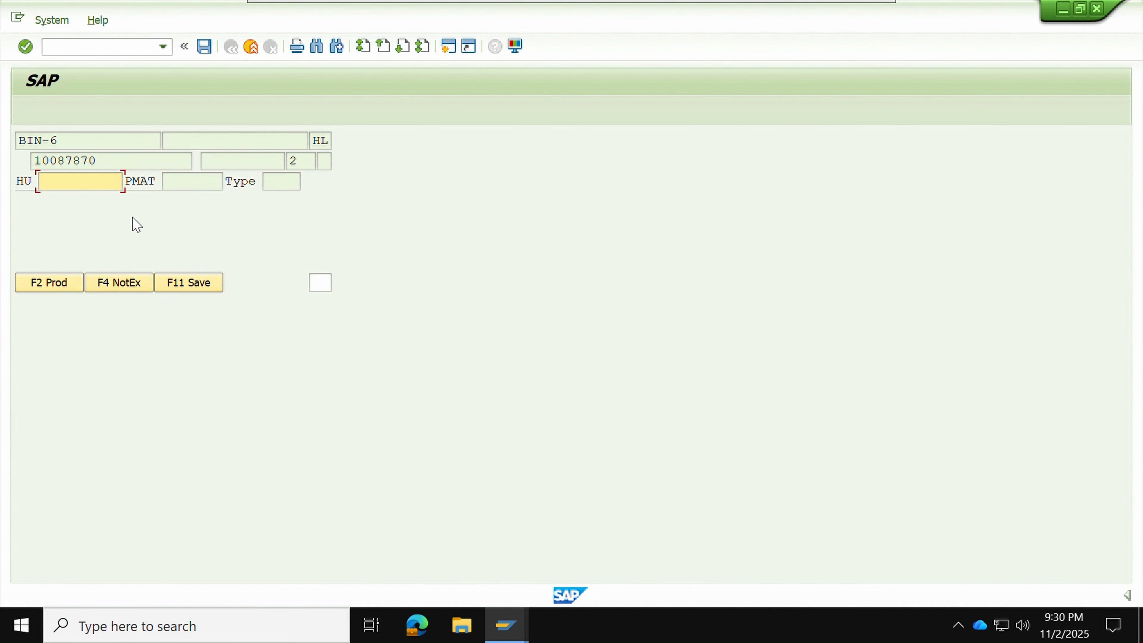
pyautogui.click(184, 284)
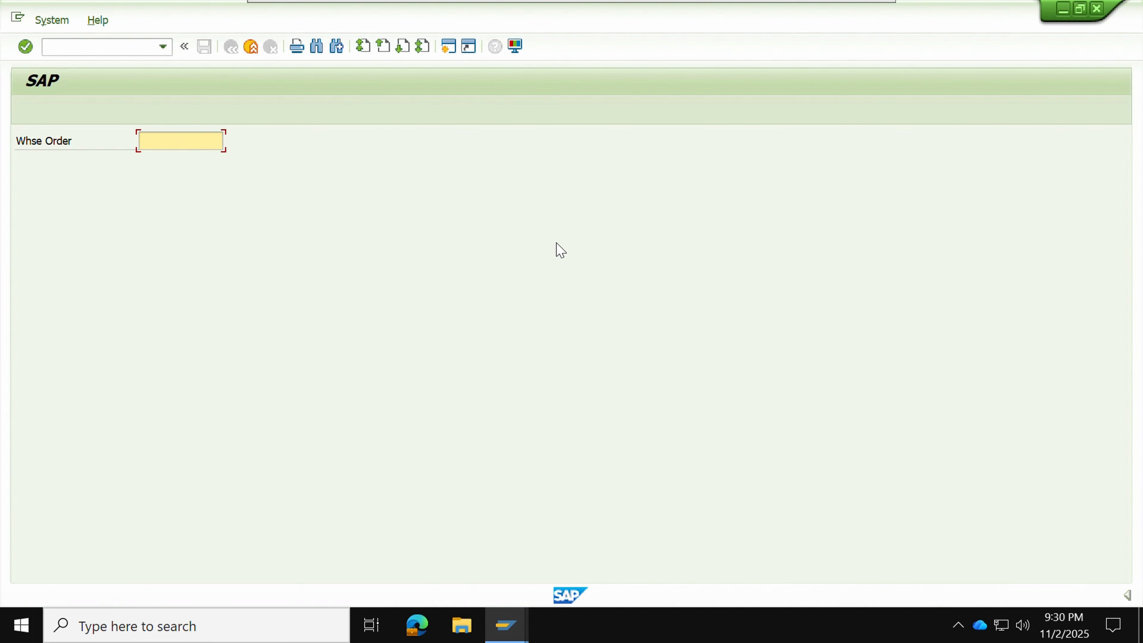
# Switch to the warehouse monitor, list the items of physical inventory document 87, and enlarge the results area
pyautogui.click(504, 625)
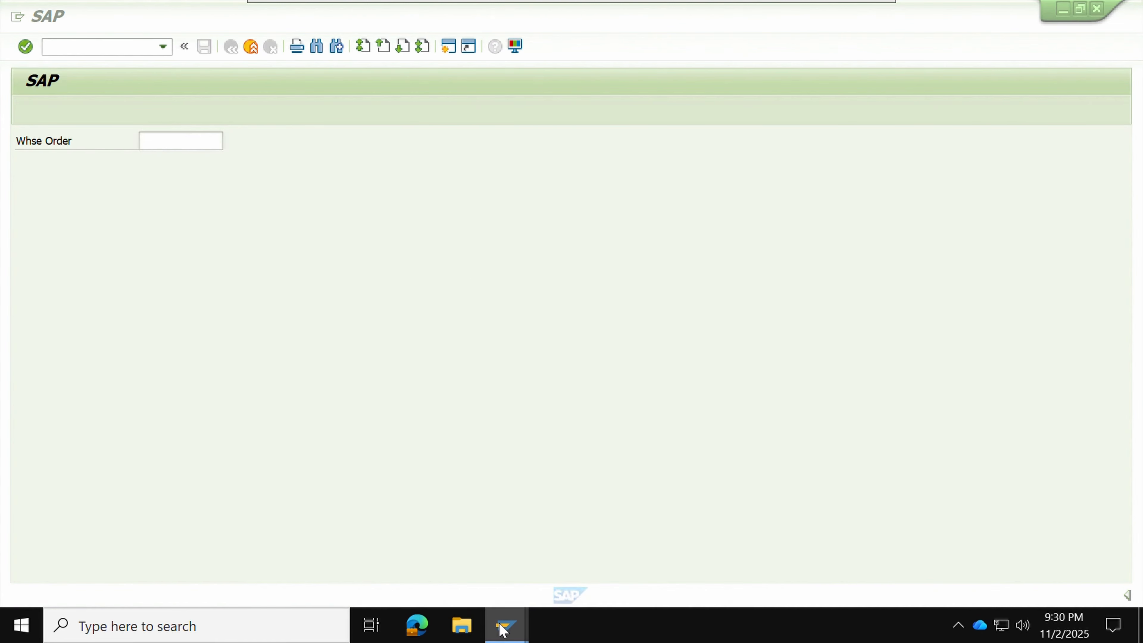
pyautogui.click(374, 559)
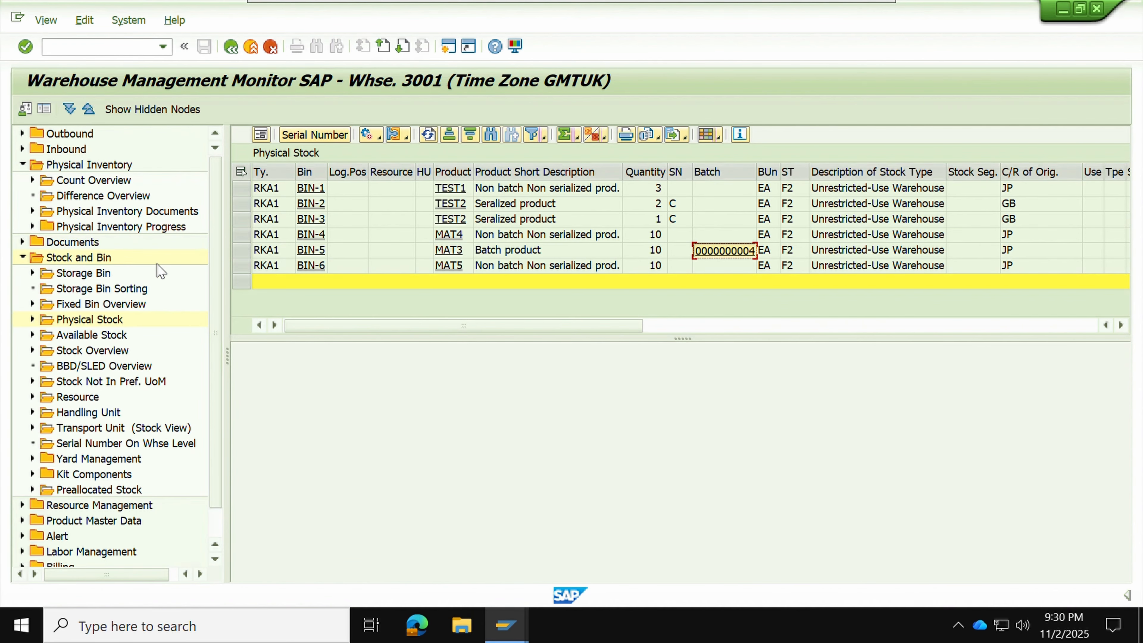
pyautogui.click(22, 257)
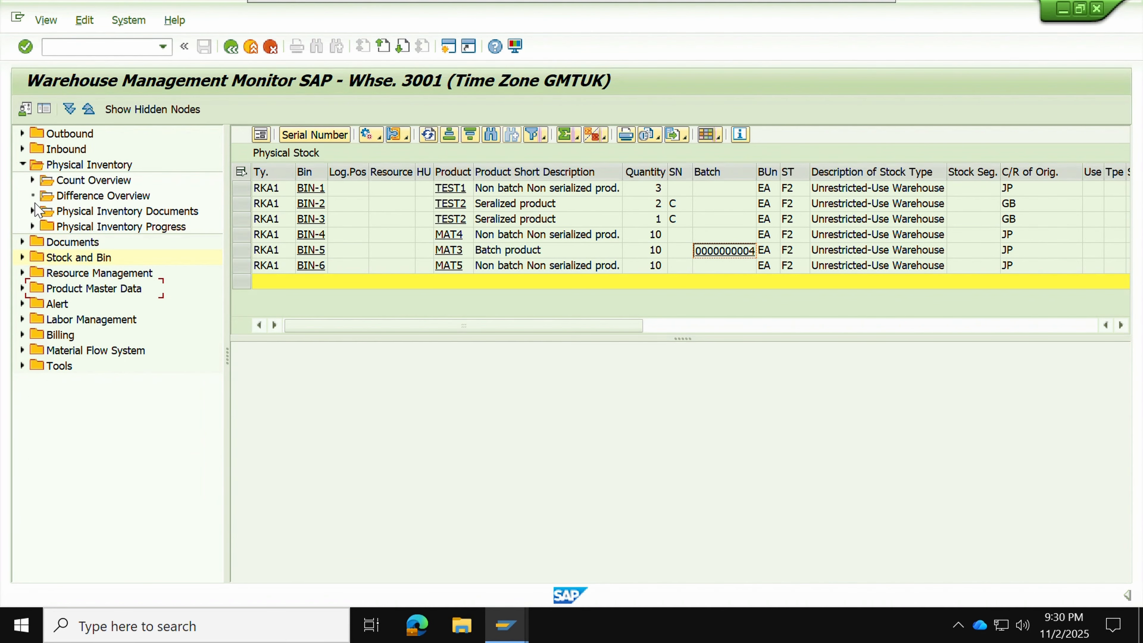
pyautogui.click(33, 211)
pyautogui.click(111, 217)
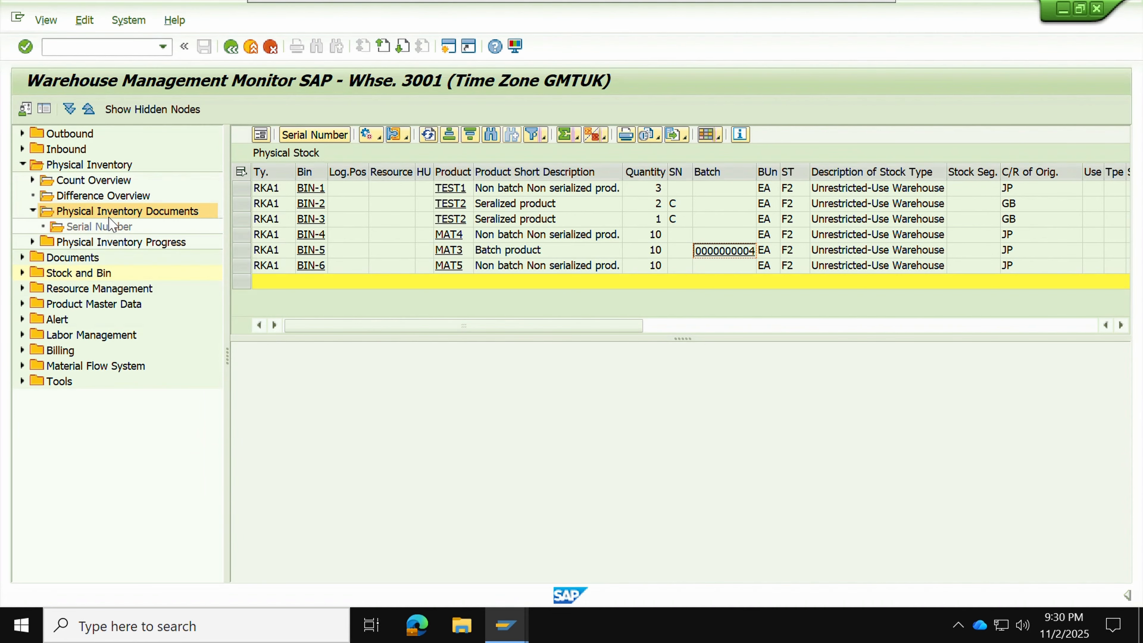
pyautogui.click(396, 238)
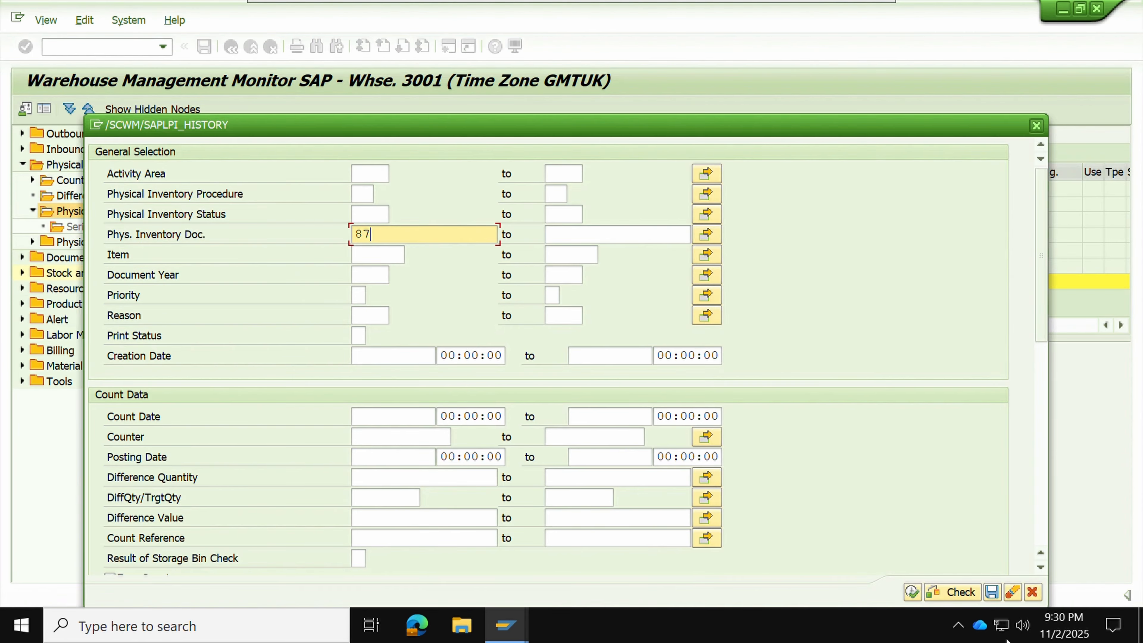
pyautogui.click(913, 592)
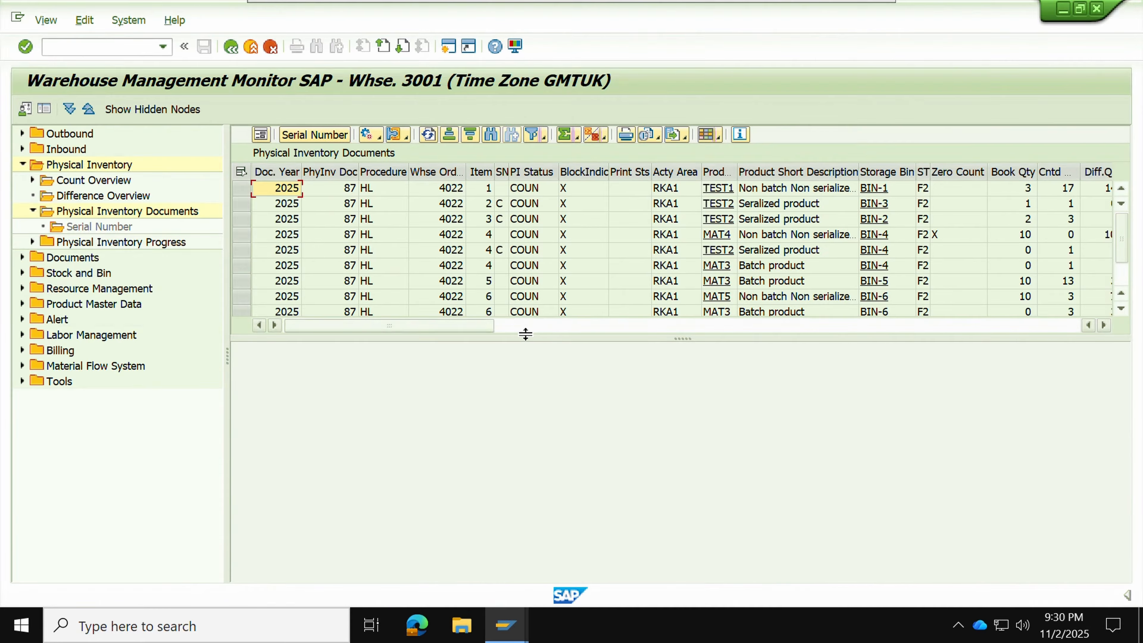
pyautogui.moveTo(526, 337); pyautogui.dragTo(543, 487)
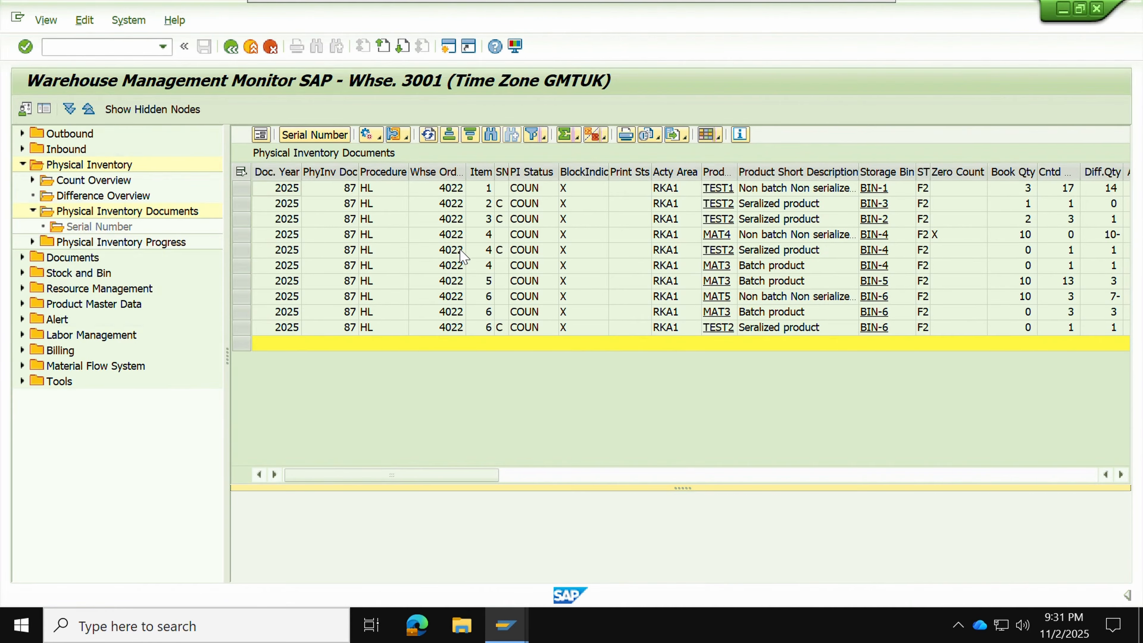
# Highlight all document items for BIN-4 and BIN-6 in the physical inventory list
pyautogui.click(246, 297)
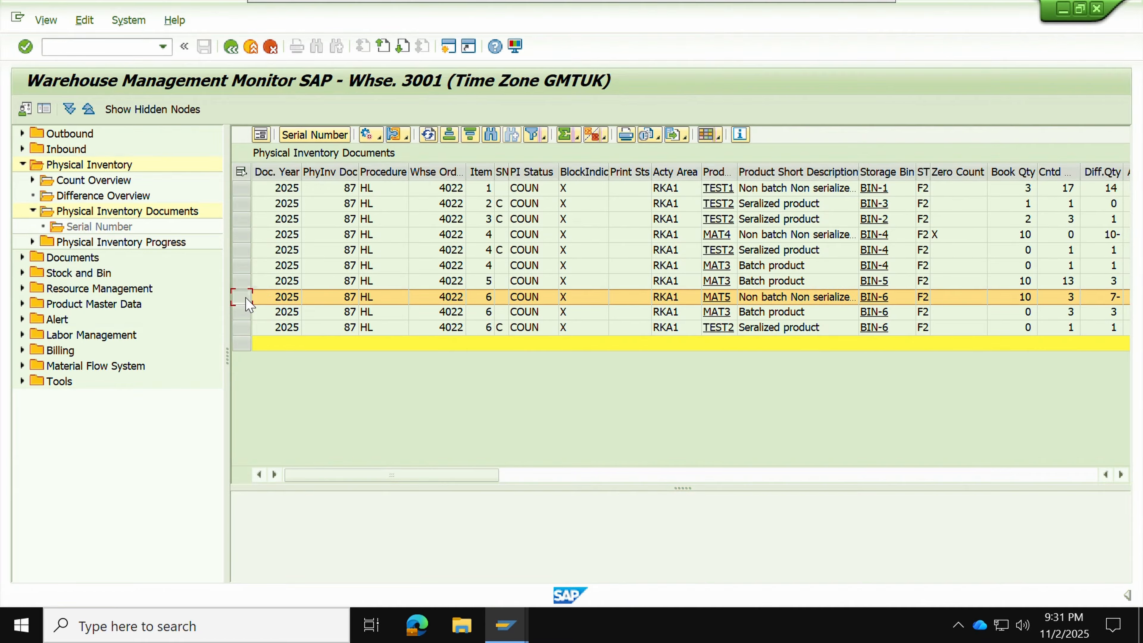
pyautogui.click(246, 256)
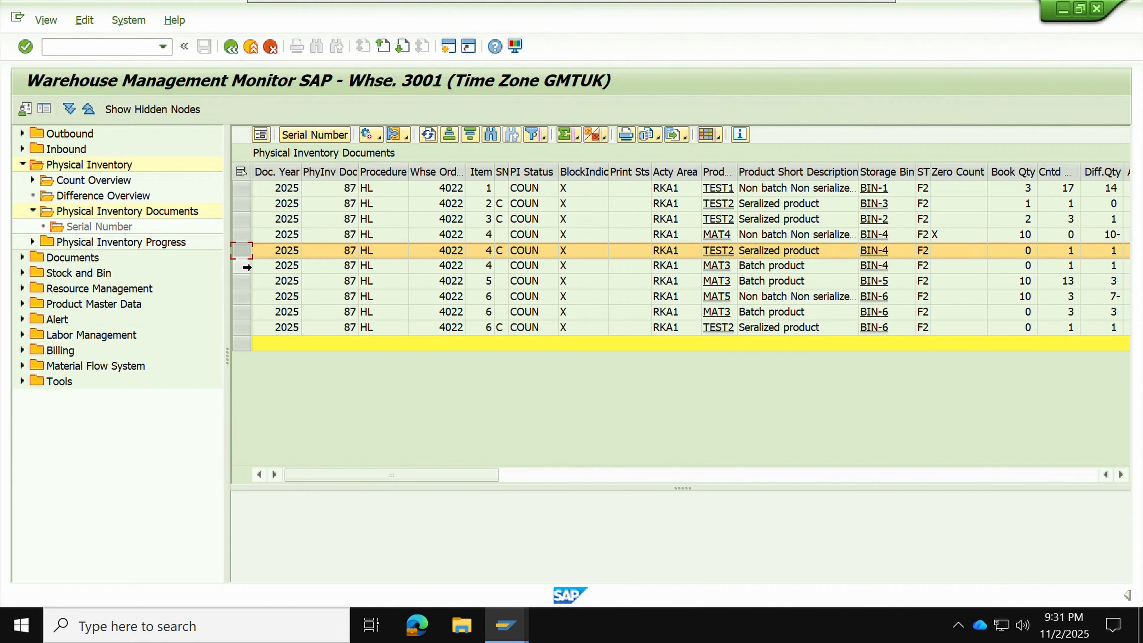
pyautogui.click(242, 235)
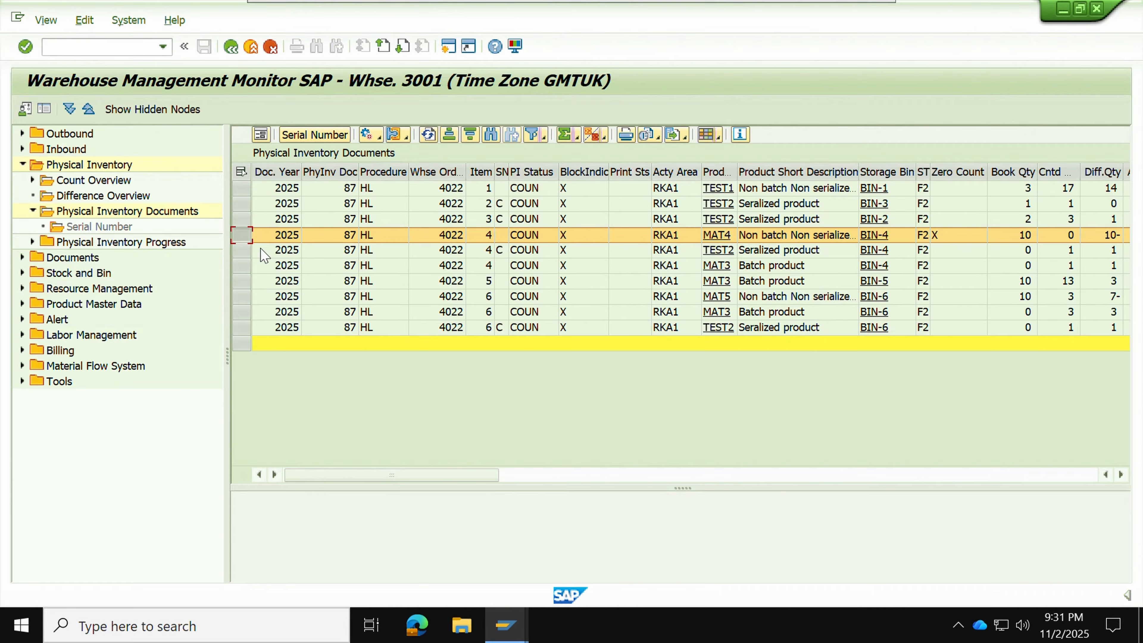
pyautogui.click(243, 251)
pyautogui.click(242, 235)
pyautogui.keyDown('shift'); pyautogui.click(243, 251); pyautogui.keyUp('shift')
pyautogui.keyDown('shift'); pyautogui.click(242, 266); pyautogui.keyUp('shift')
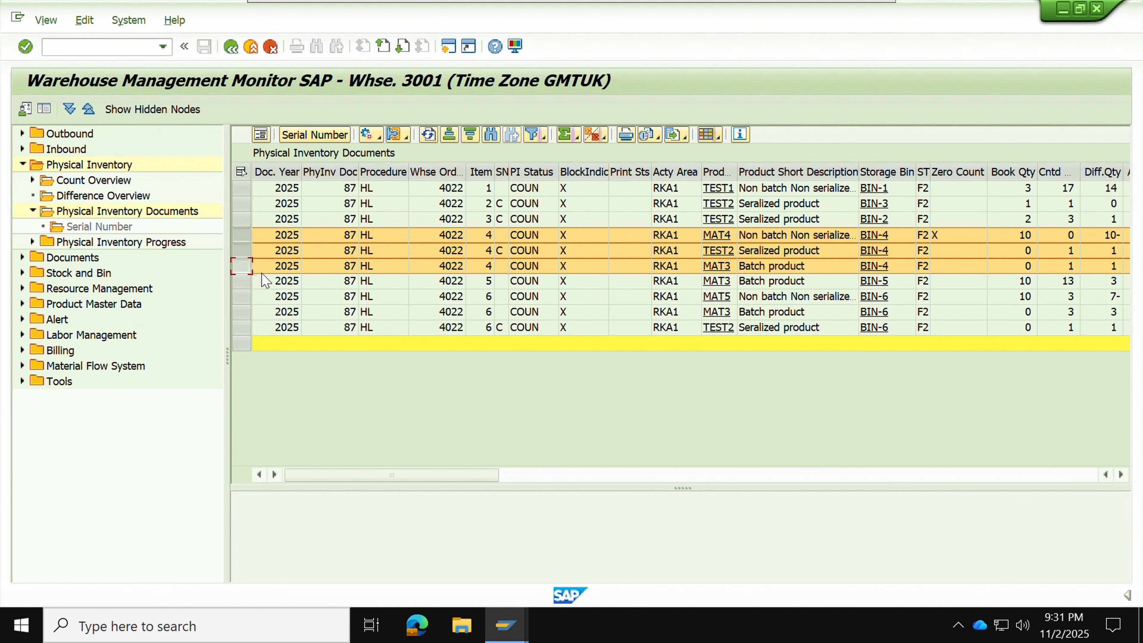
pyautogui.keyDown('ctrl'); pyautogui.click(242, 296); pyautogui.keyUp('ctrl')
pyautogui.keyDown('shift'); pyautogui.click(243, 327); pyautogui.keyUp('shift')
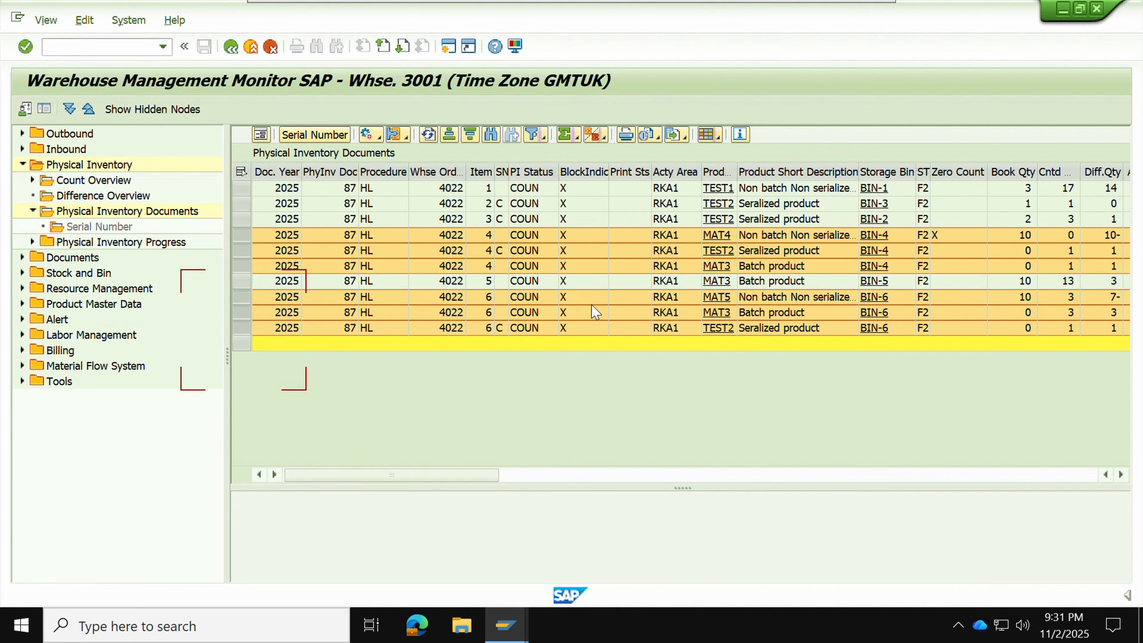
# Examine the zero count indicator and the book, counted and difference quantities of MAT4 and TEST2 in BIN-4
pyautogui.click(1121, 475)
pyautogui.click(1121, 476)
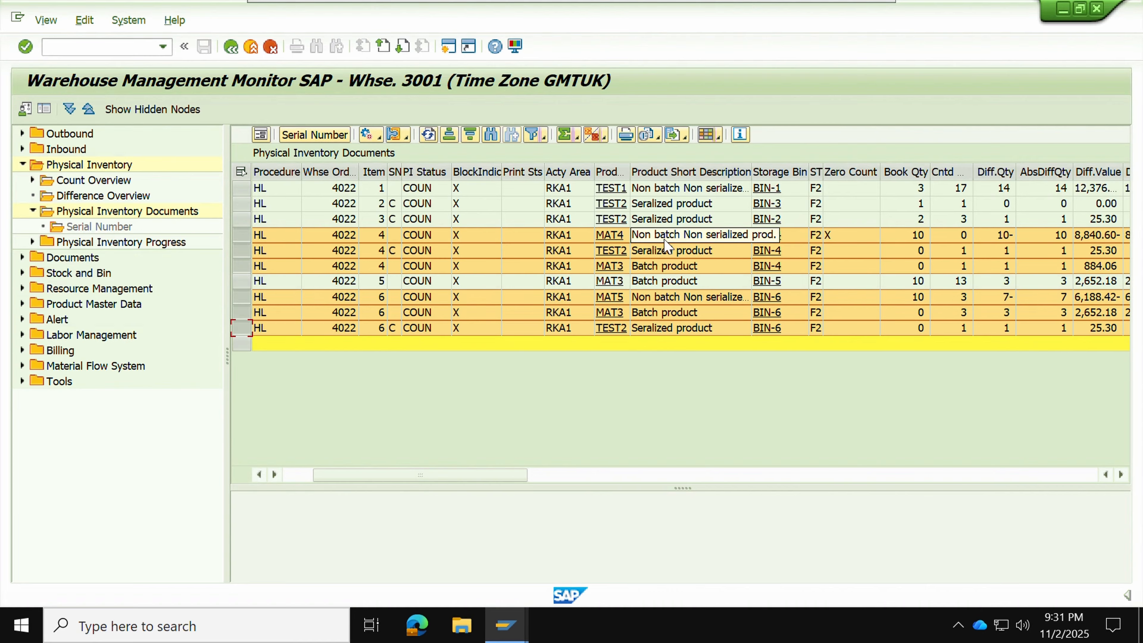
pyautogui.click(842, 238)
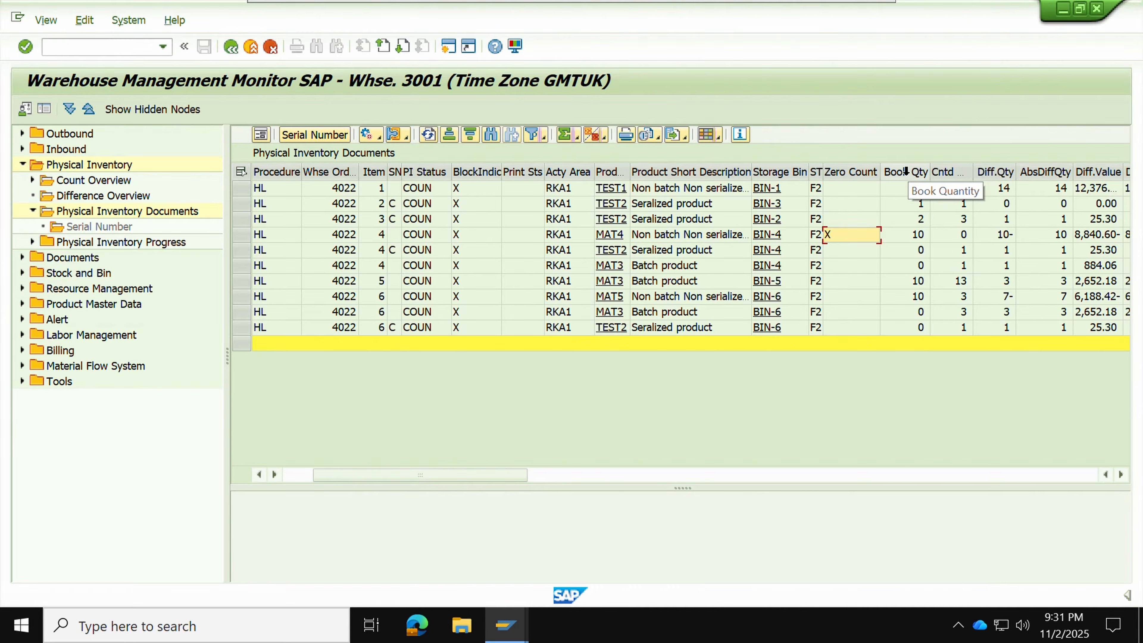
pyautogui.click(903, 241)
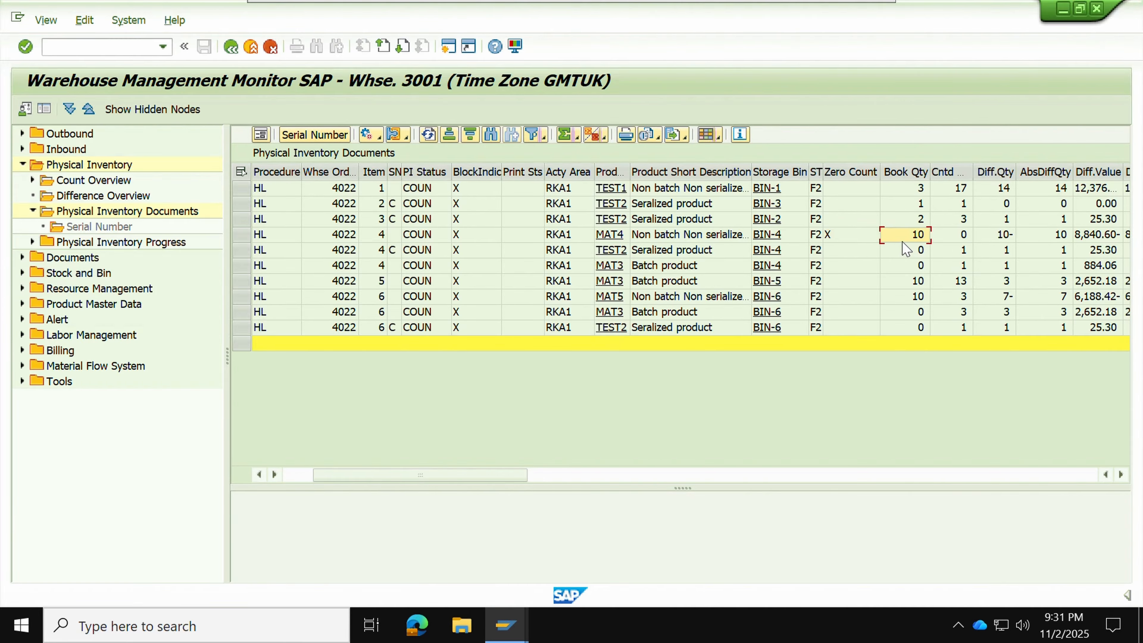
pyautogui.click(964, 236)
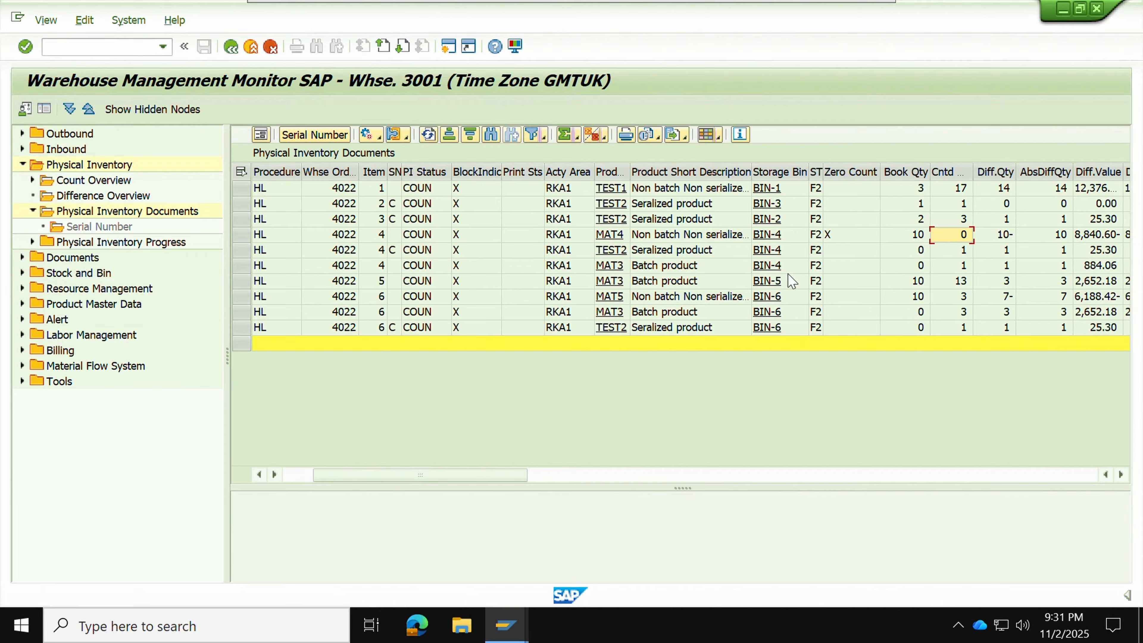
pyautogui.click(249, 252)
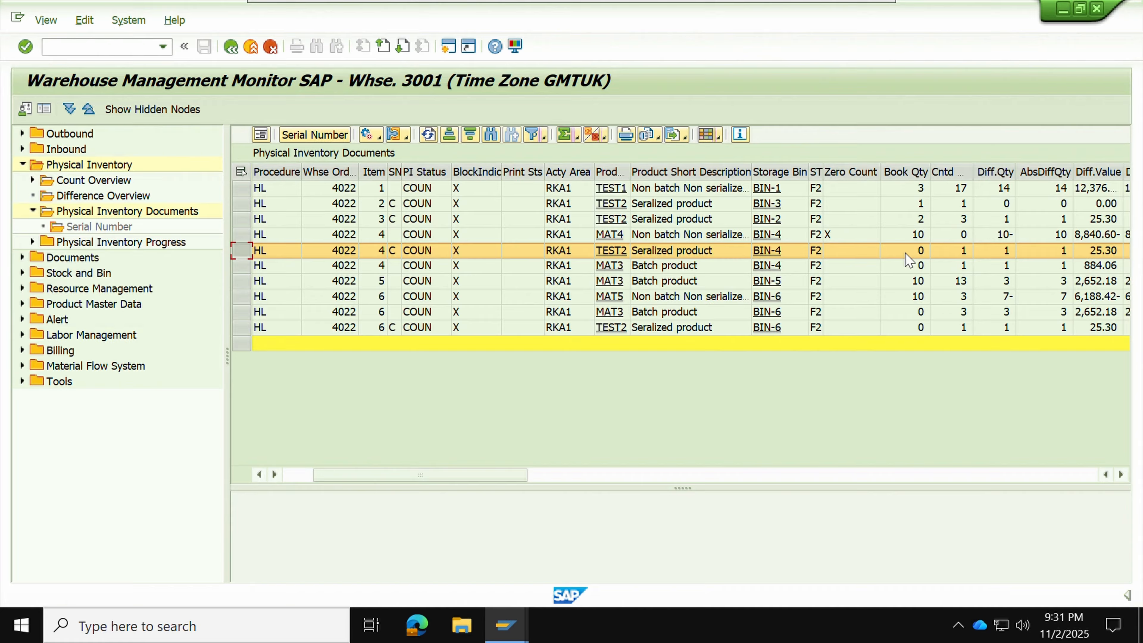
pyautogui.click(964, 252)
pyautogui.click(994, 253)
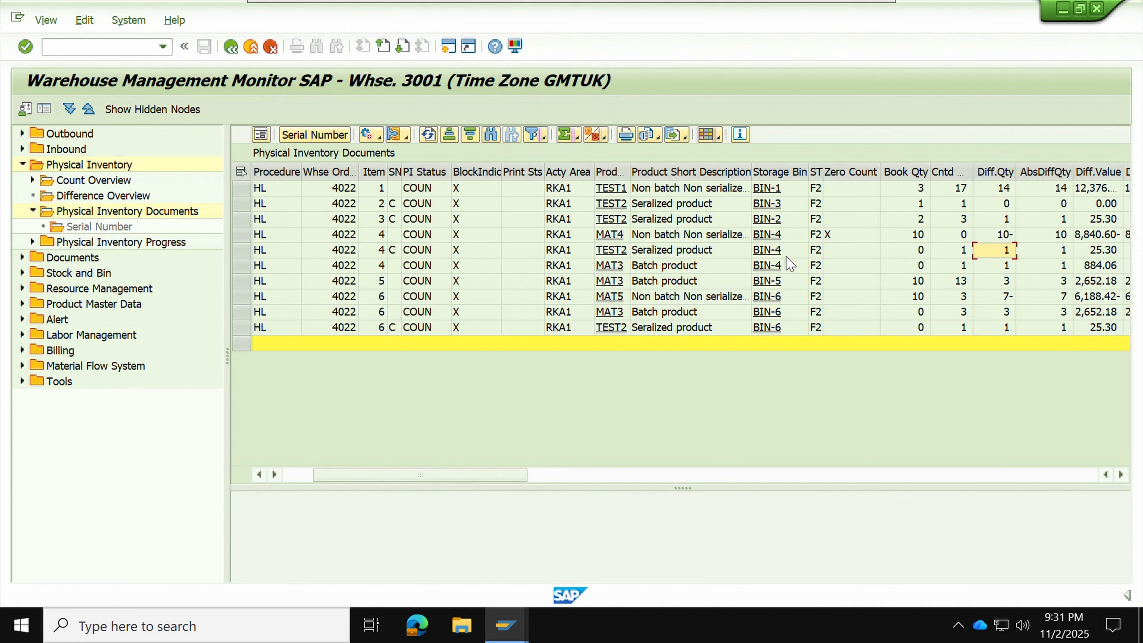
# Display the serial number details of the TEST2 item in BIN-4 and examine the serial number's process status
pyautogui.click(242, 251)
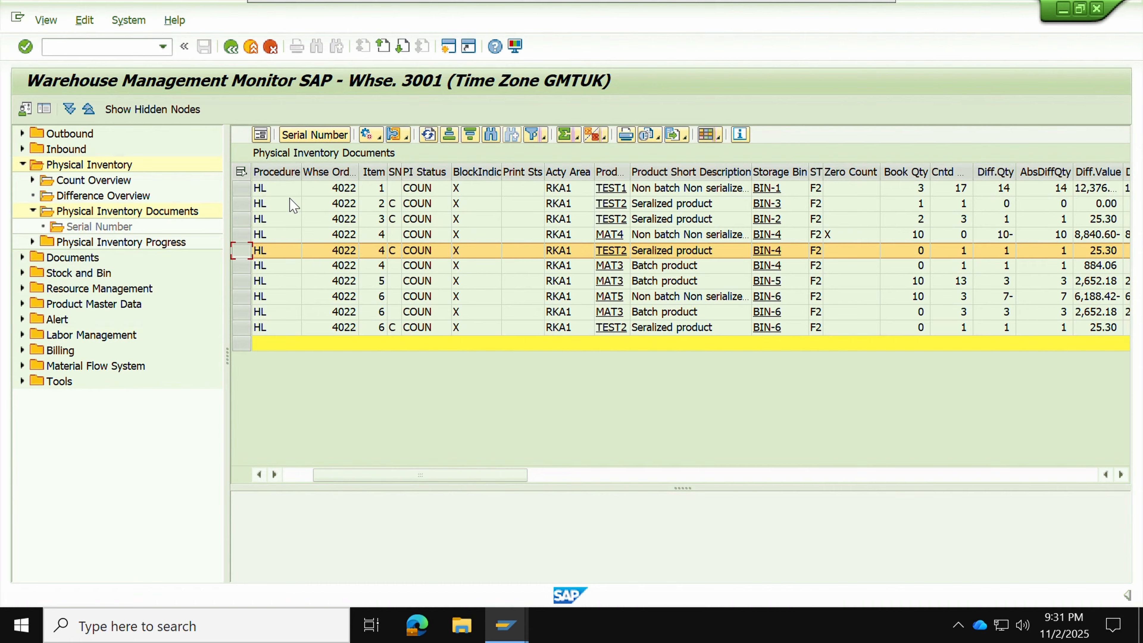
pyautogui.click(297, 137)
pyautogui.moveTo(635, 487); pyautogui.dragTo(638, 356)
pyautogui.click(459, 424)
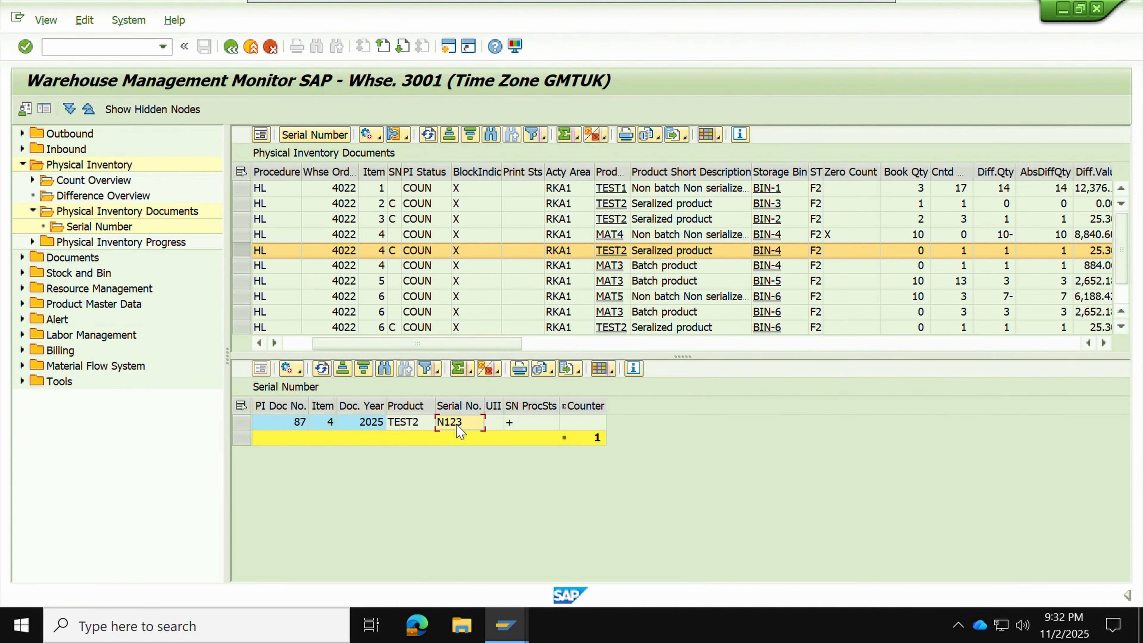
pyautogui.click(520, 426)
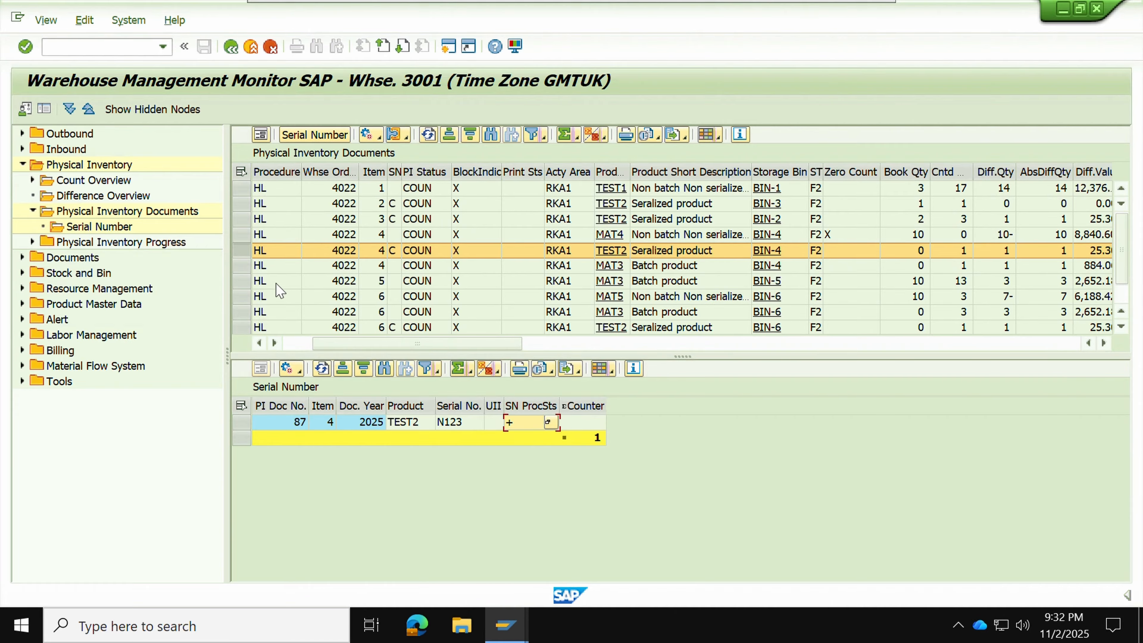
# Sort the physical inventory document items by storage bin in ascending order
pyautogui.click(243, 265)
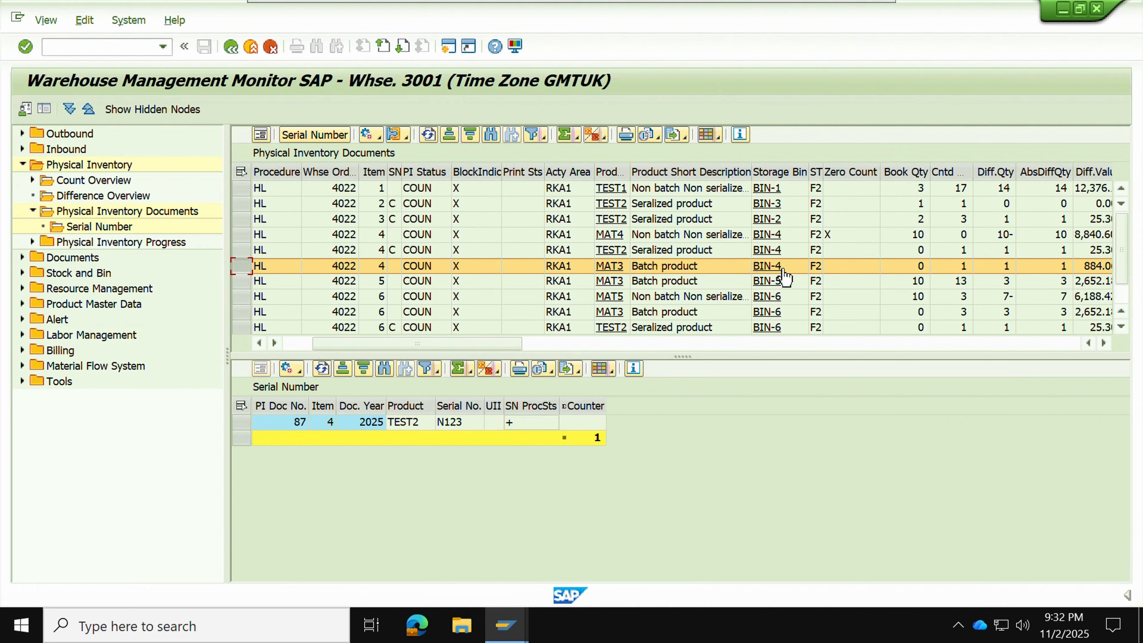
pyautogui.click(779, 173)
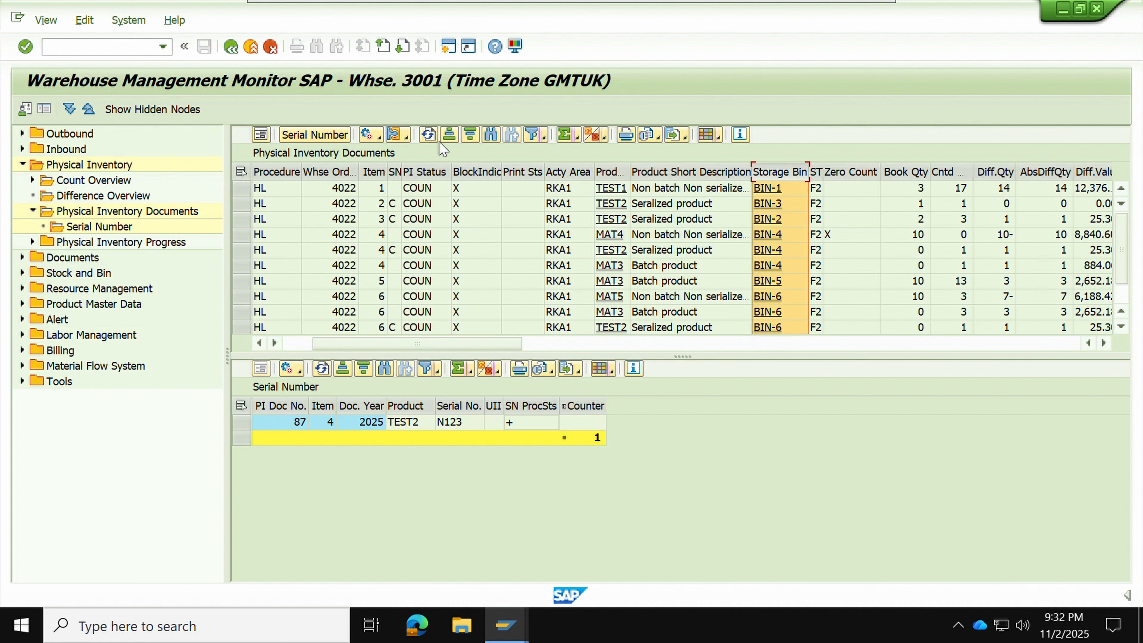
pyautogui.click(449, 135)
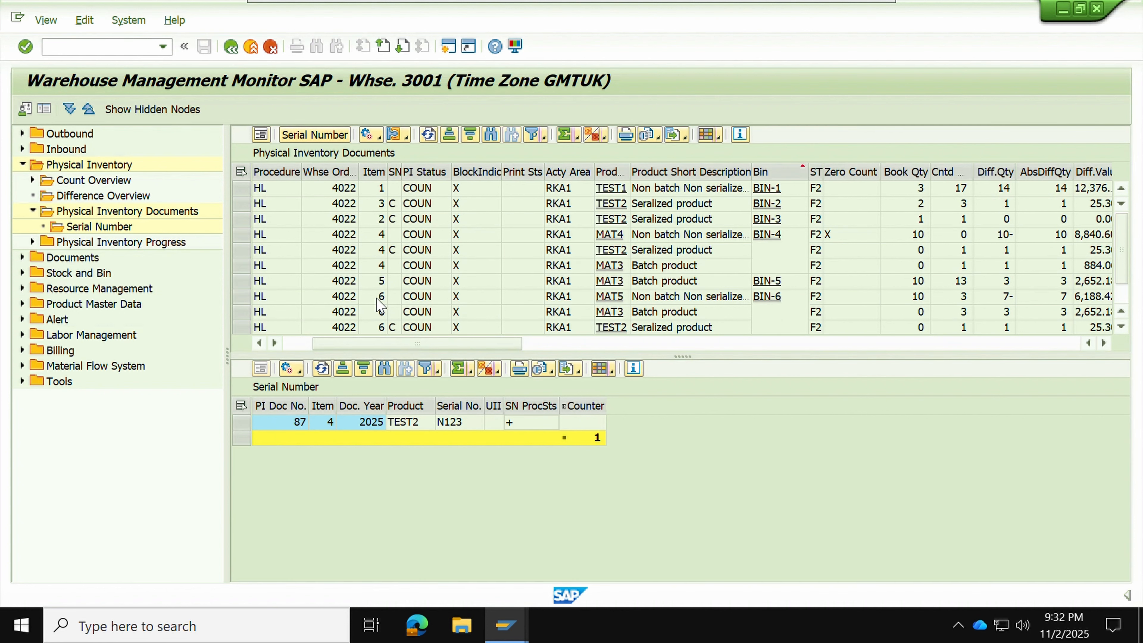
# Examine the book, counted and difference quantities of the MAT3 batch product item in BIN-4
pyautogui.click(242, 266)
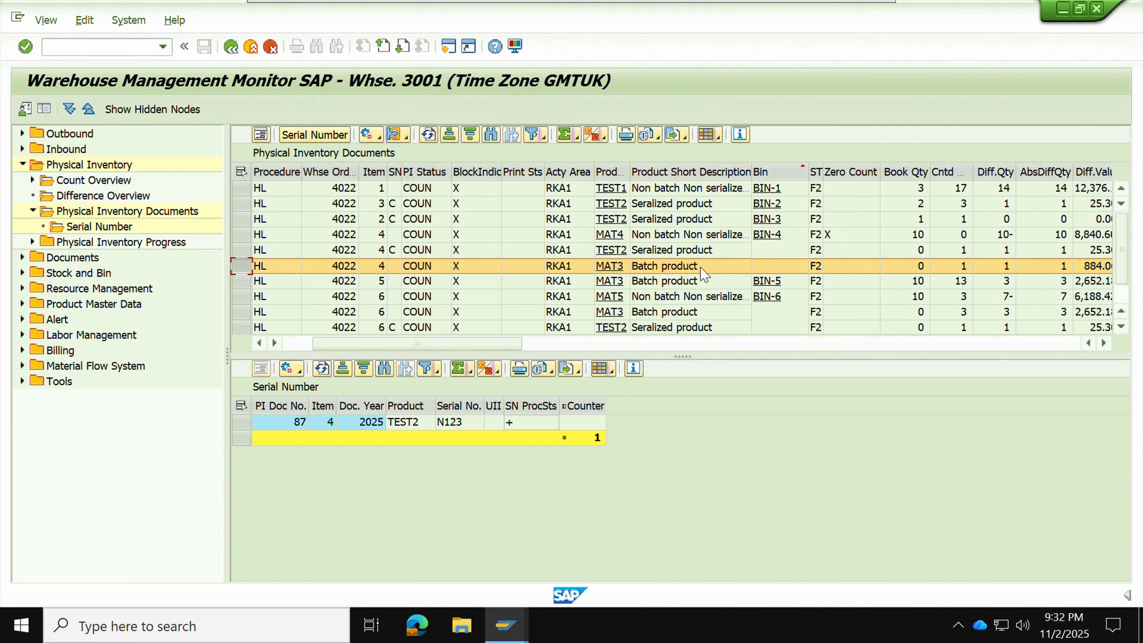
pyautogui.click(918, 267)
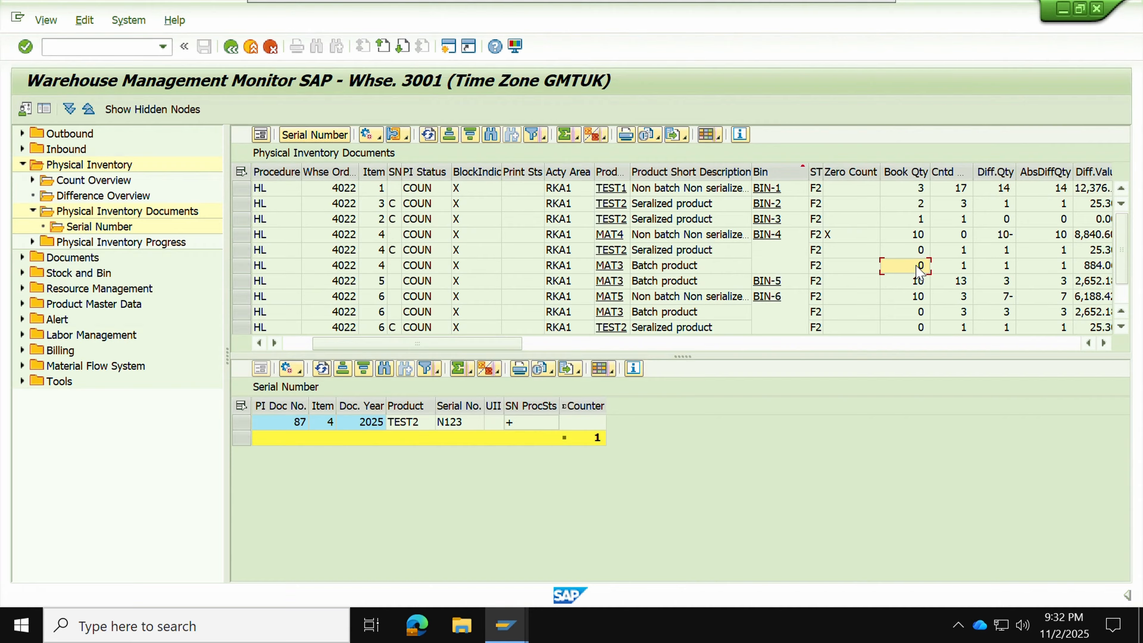
pyautogui.click(961, 270)
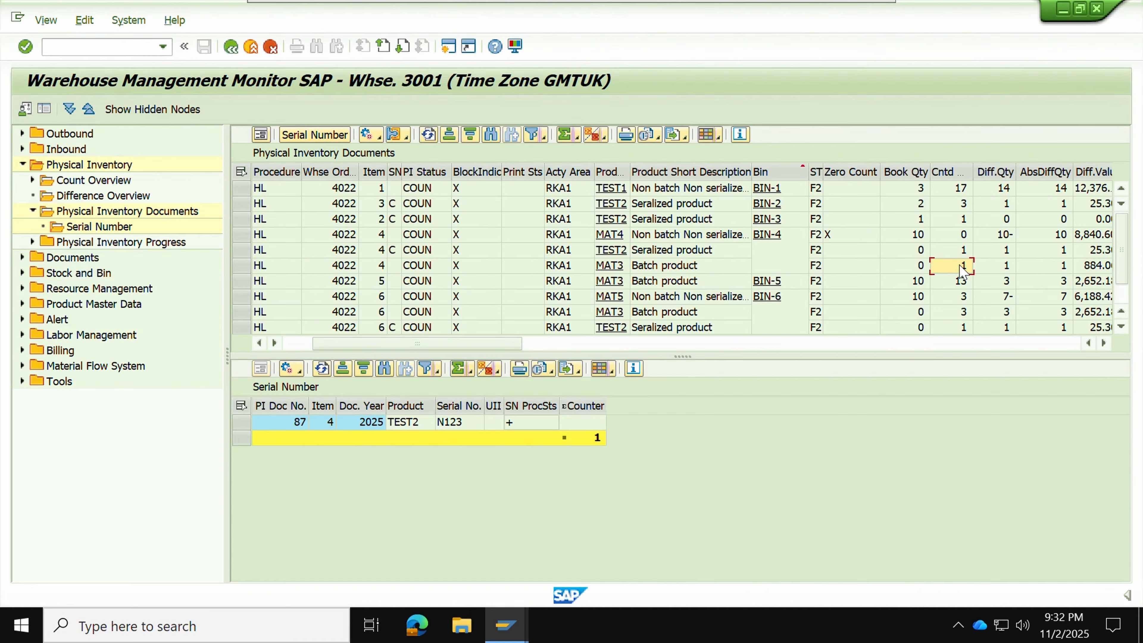
pyautogui.click(993, 269)
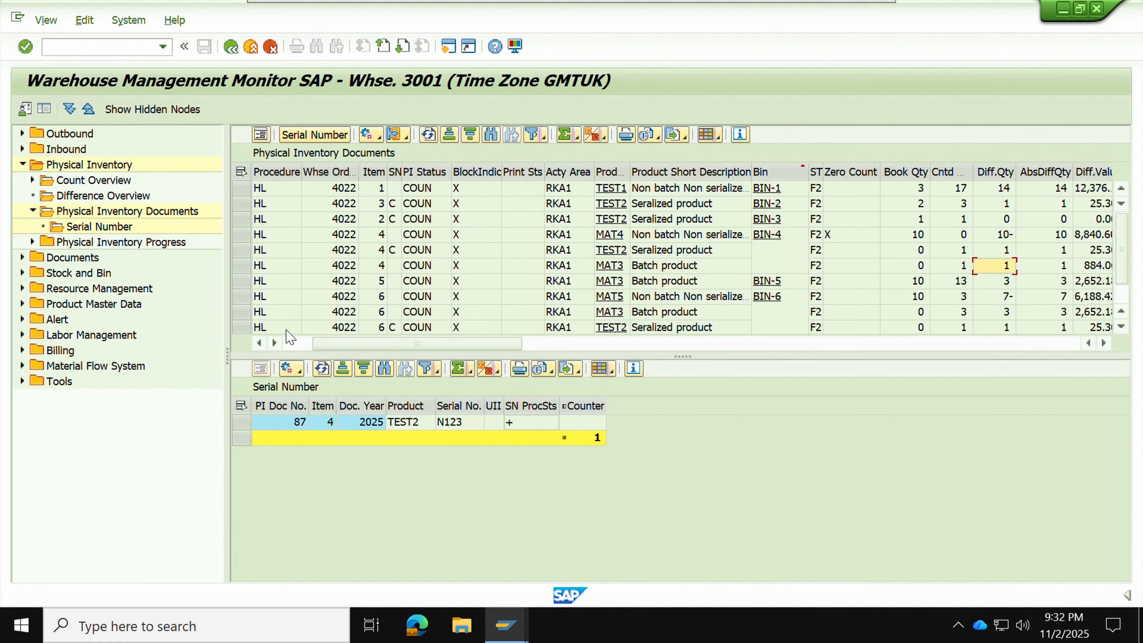
# Examine the quantities of the MAT5 and MAT3 items in BIN-6 and display the serial number details of its TEST2 item
pyautogui.click(242, 297)
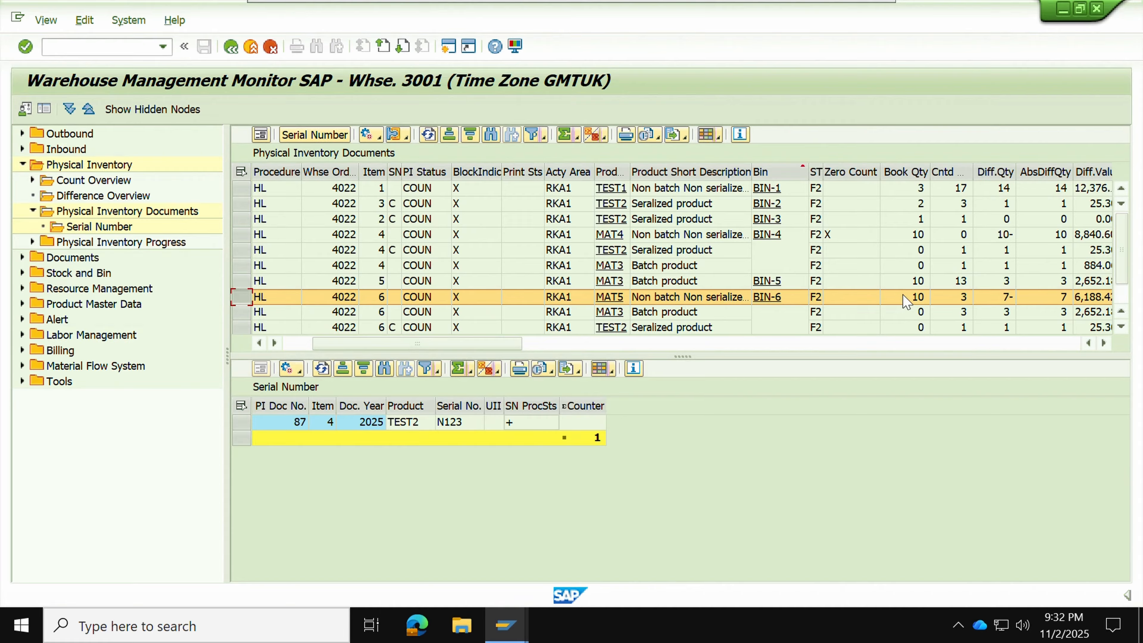
pyautogui.click(960, 298)
pyautogui.click(921, 298)
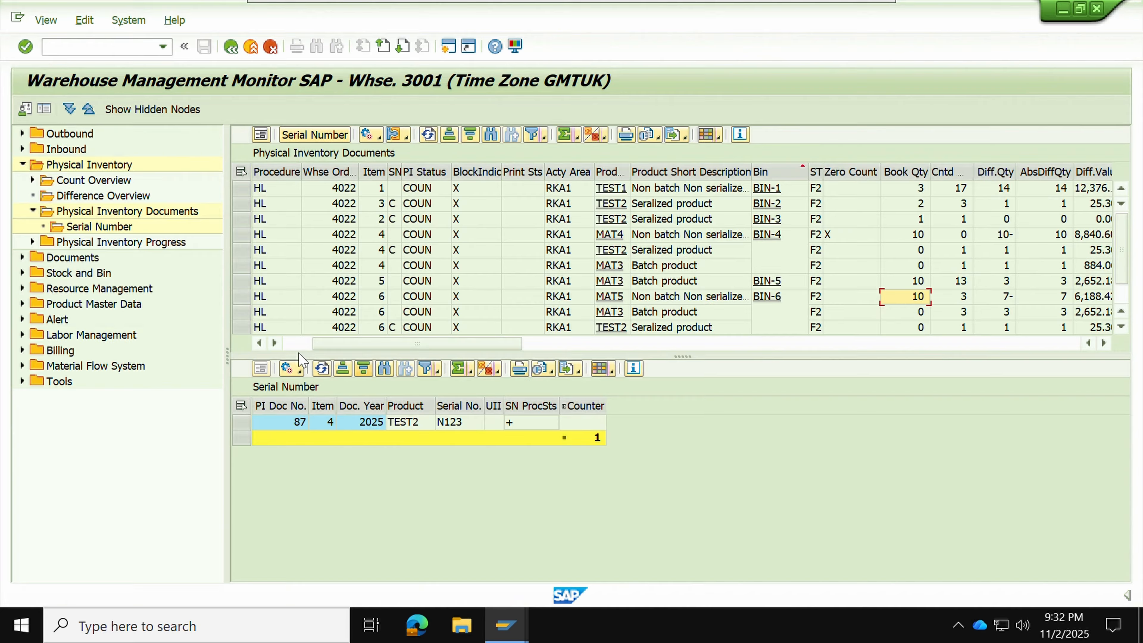
pyautogui.click(245, 315)
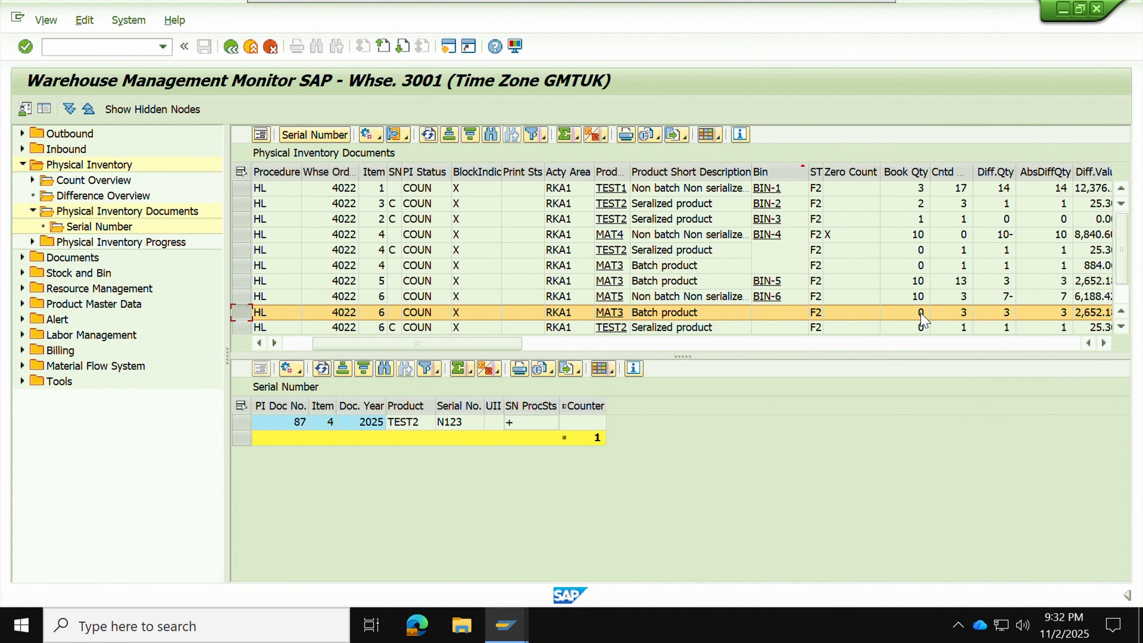
pyautogui.click(241, 328)
pyautogui.click(306, 135)
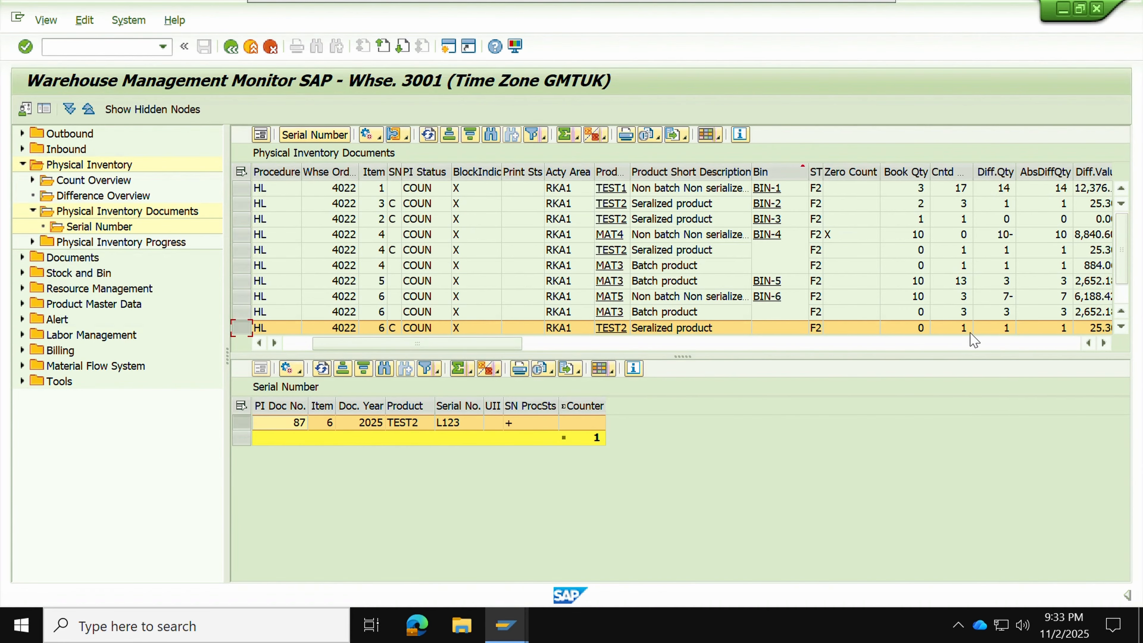
# Examine the creator and difference value columns of the physical inventory document items
pyautogui.click(1104, 344)
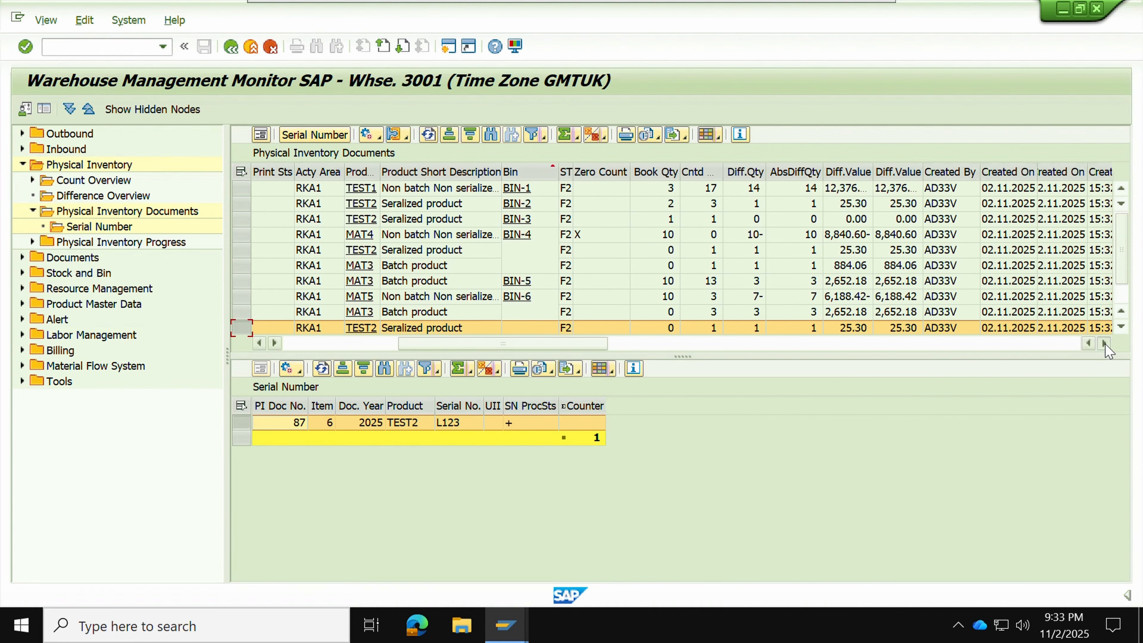
pyautogui.click(1104, 343)
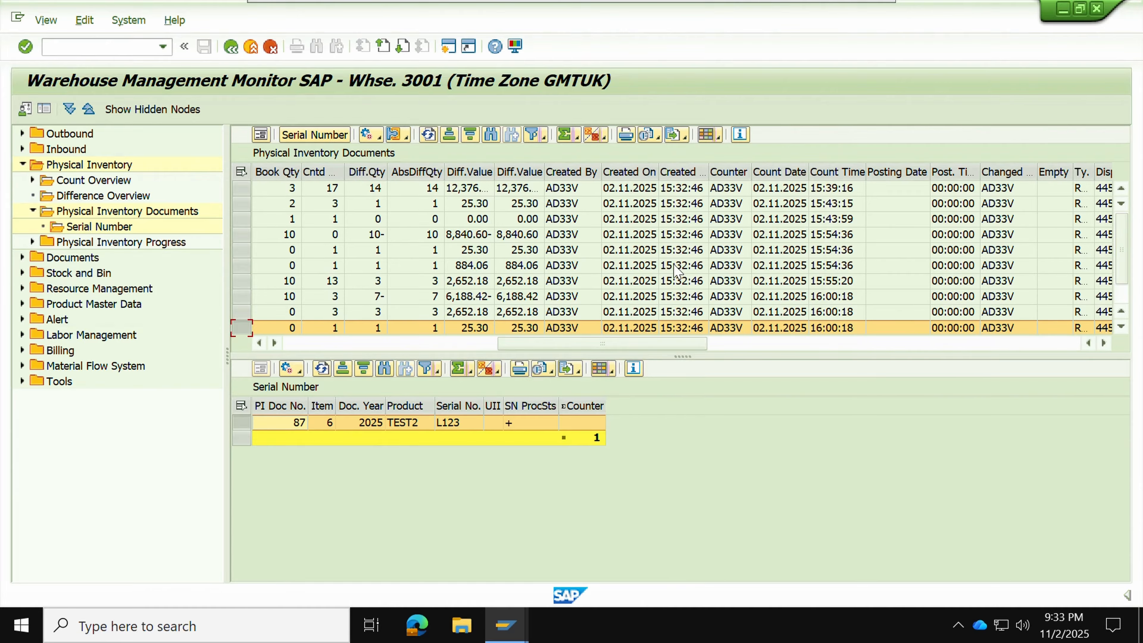
pyautogui.click(574, 172)
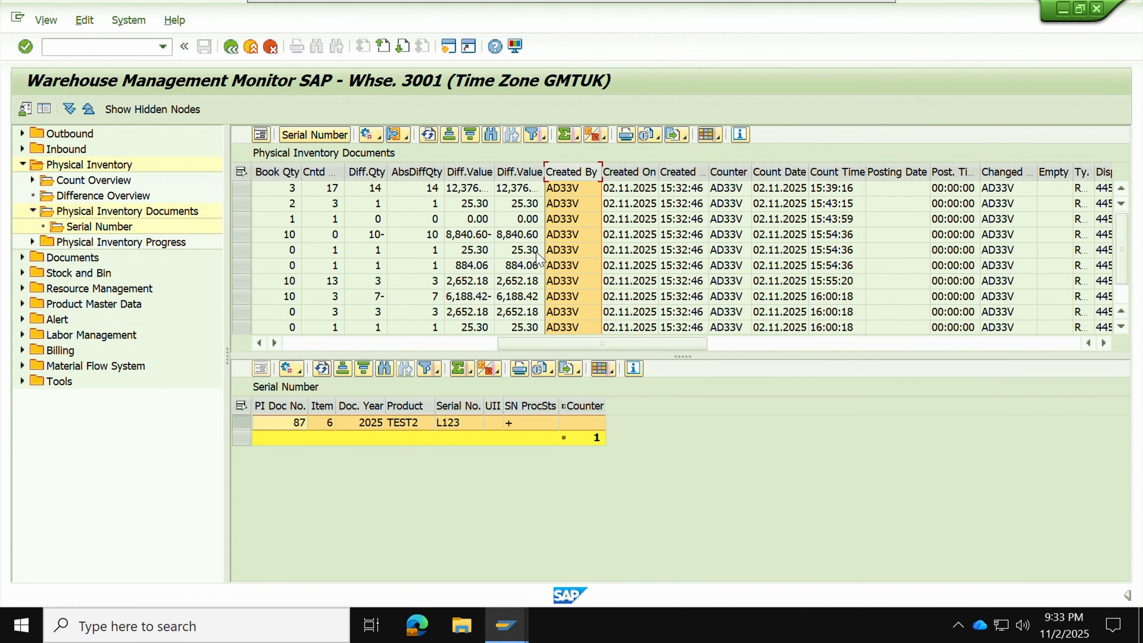
pyautogui.click(457, 174)
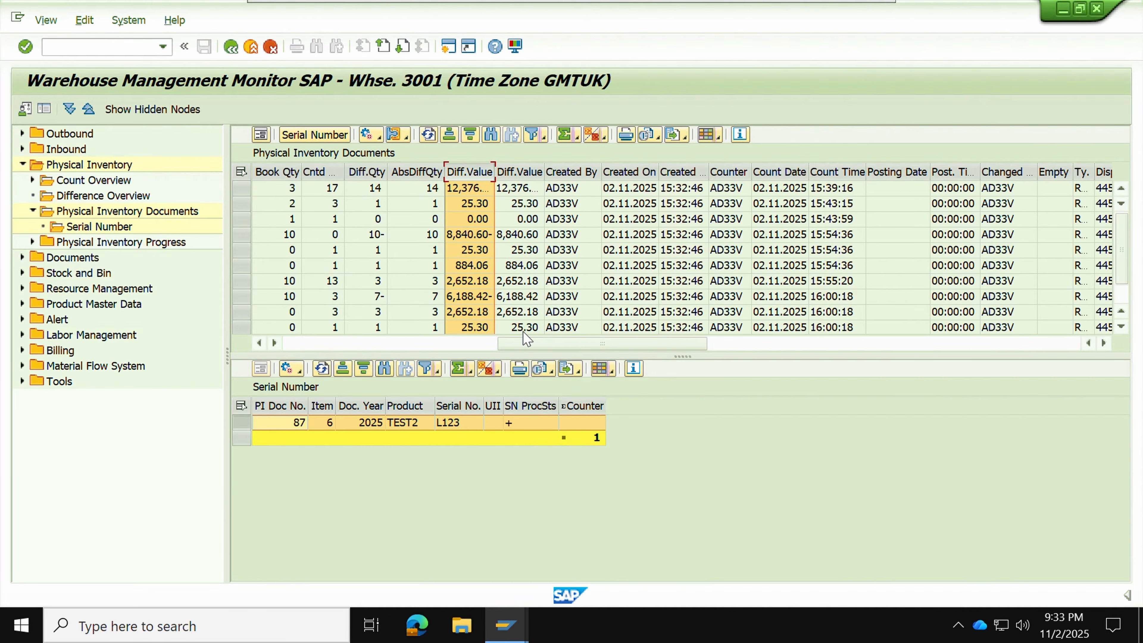
# Examine the book quantity, difference quantity, absolute difference and difference value of the TEST1 item in BIN-1
pyautogui.moveTo(540, 345); pyautogui.dragTo(326, 344)
pyautogui.click(242, 189)
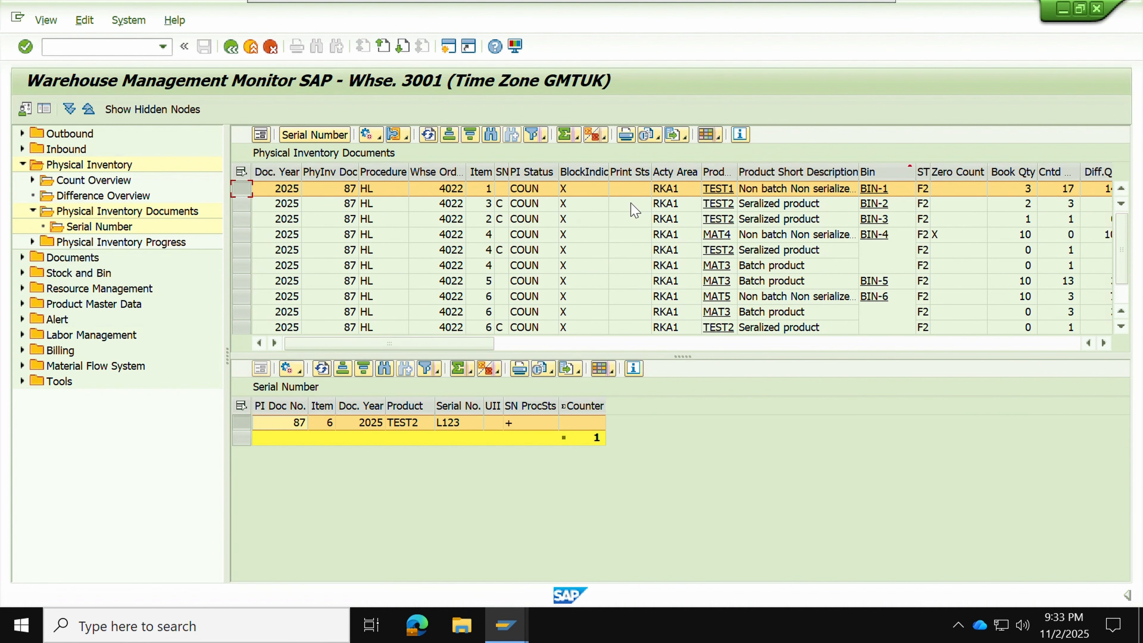
pyautogui.click(1105, 344)
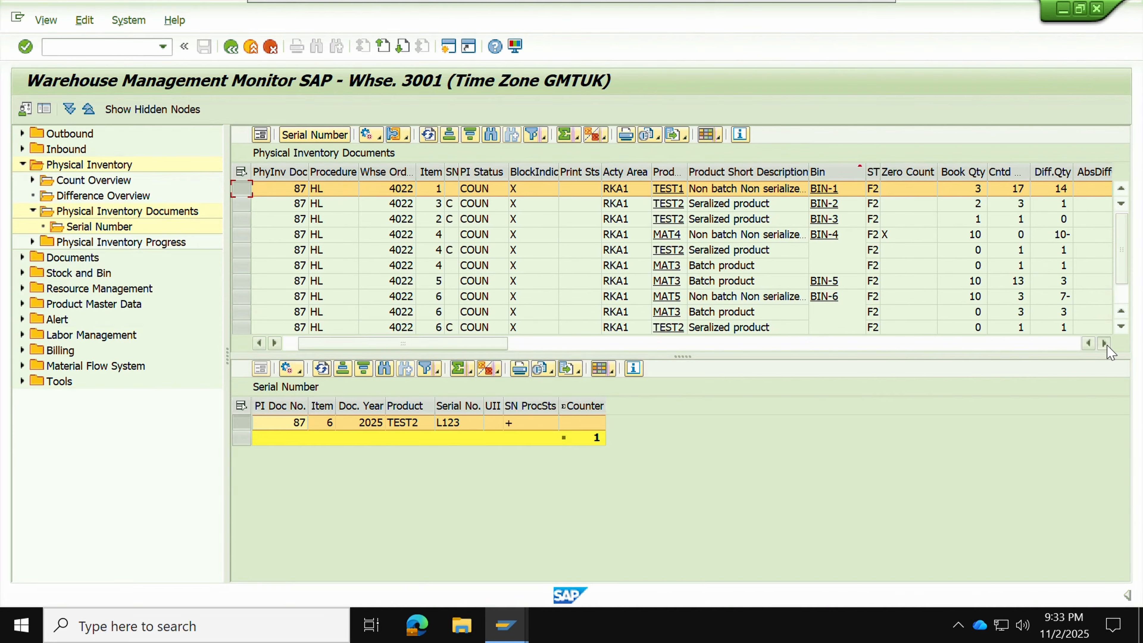
pyautogui.click(1105, 344)
pyautogui.click(1105, 343)
pyautogui.click(870, 189)
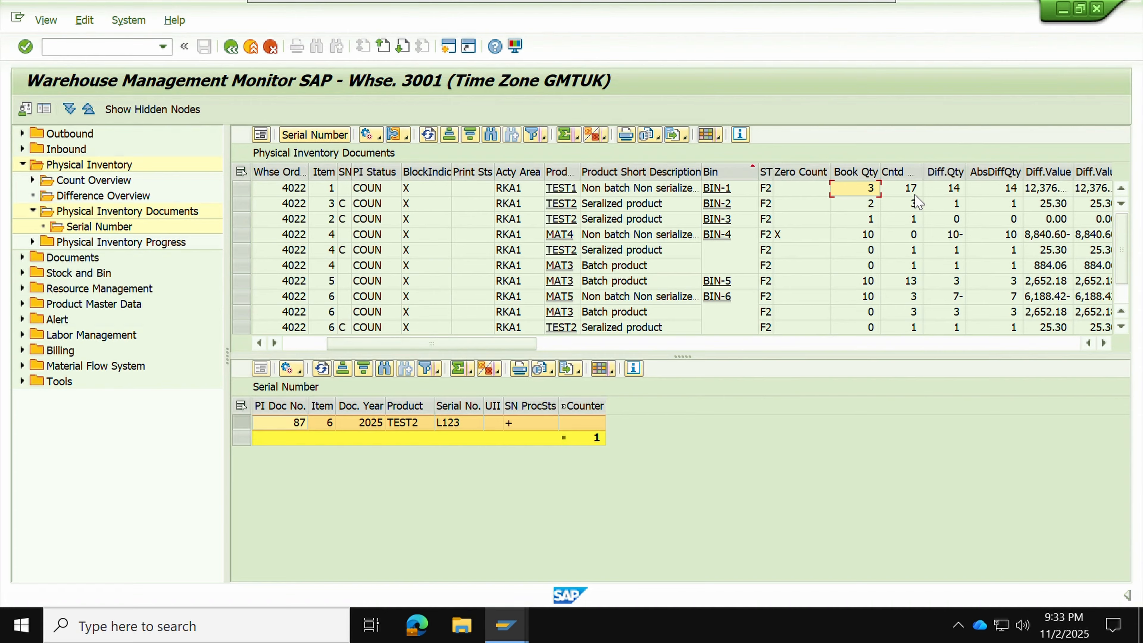
pyautogui.click(957, 189)
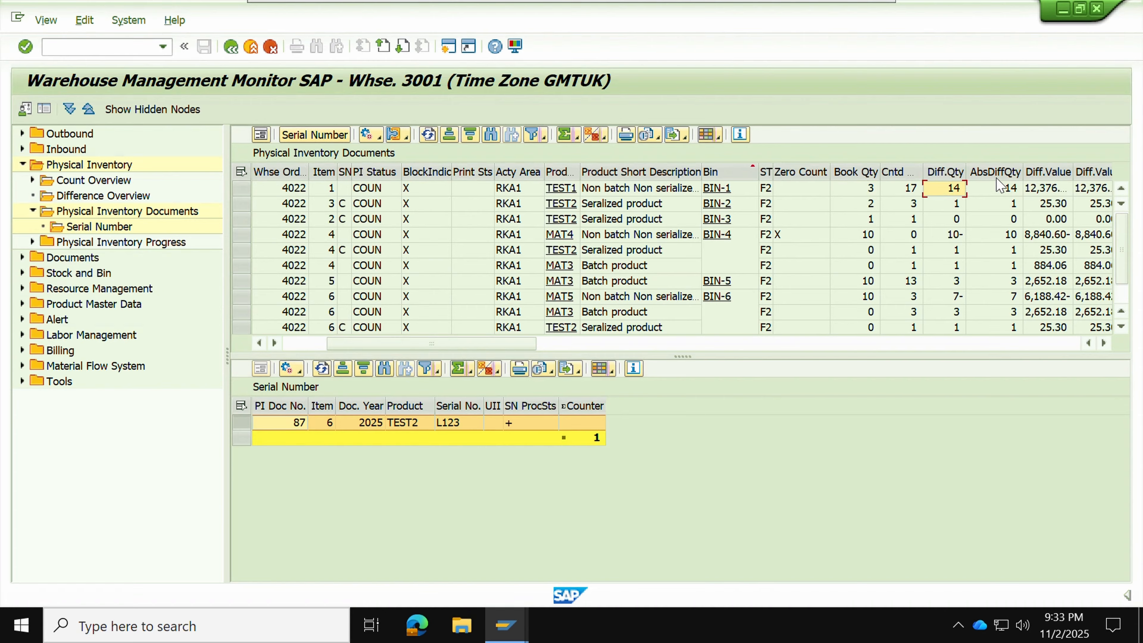
pyautogui.click(1001, 192)
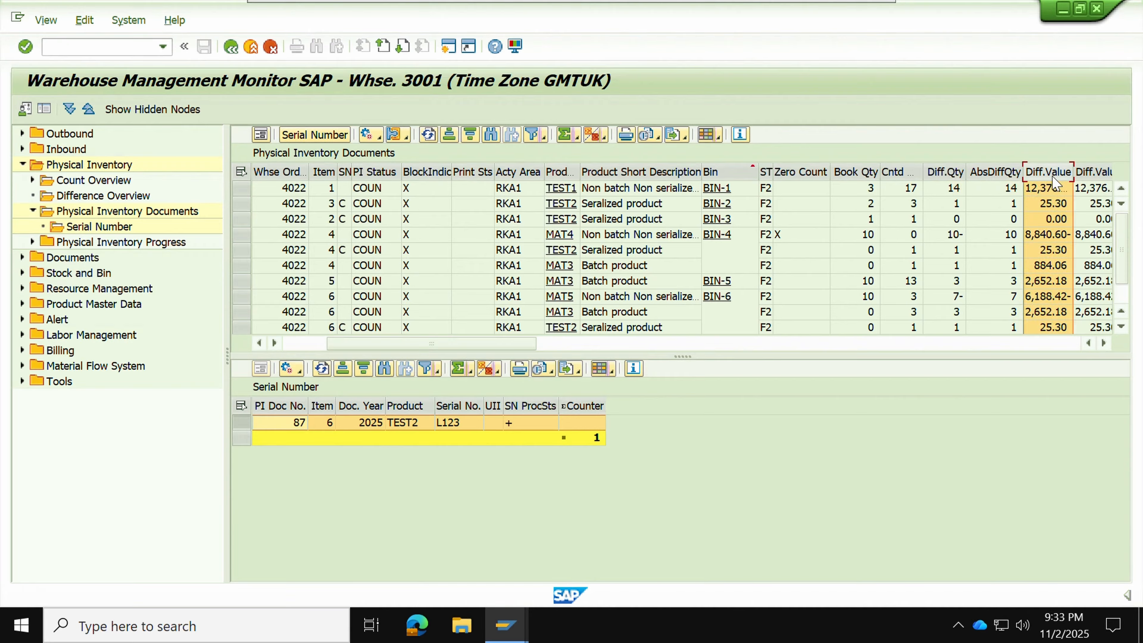
pyautogui.click(1052, 190)
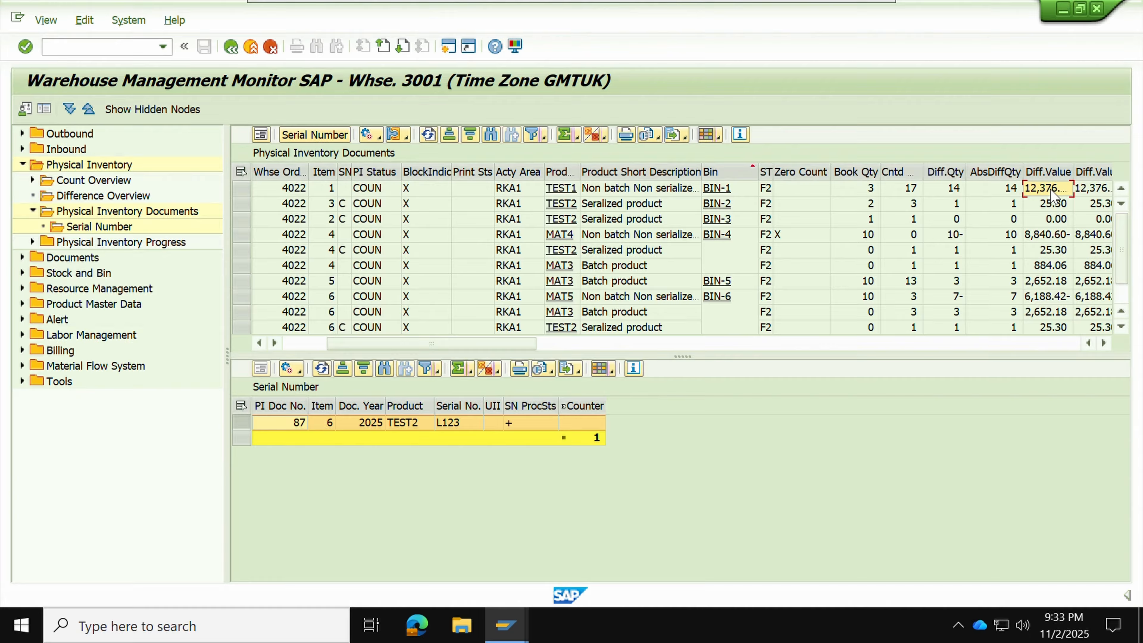
pyautogui.click(1089, 343)
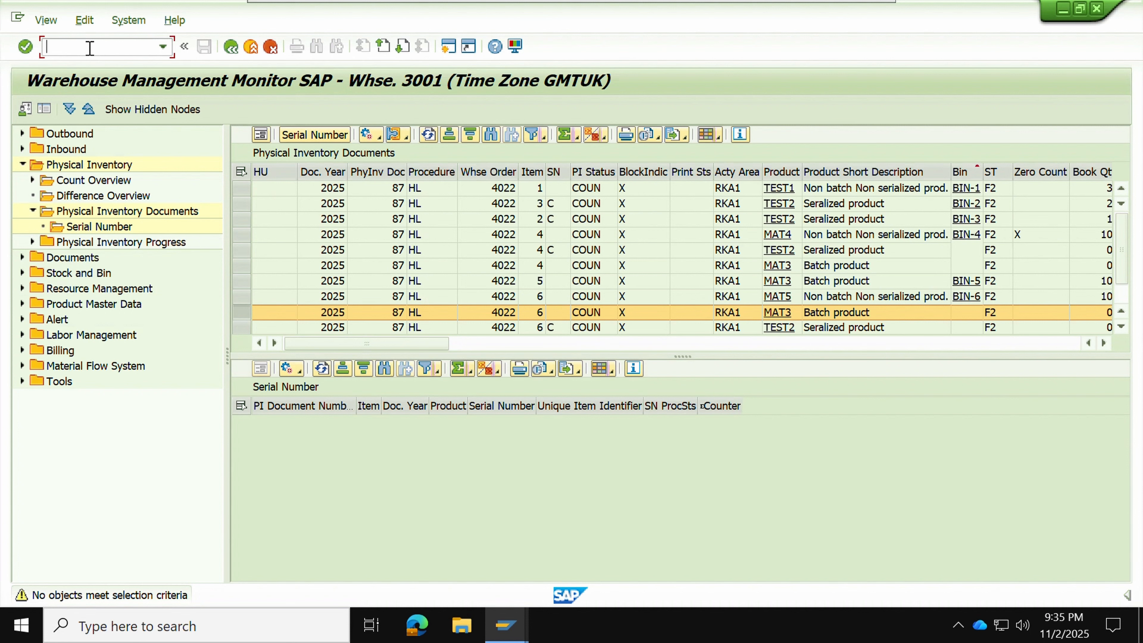
# Open the physical inventory processing transaction with /o/scwm/pi_process and find physical inventory document 87
pyautogui.write('/o/scwm/pi_process')
pyautogui.press('Return')
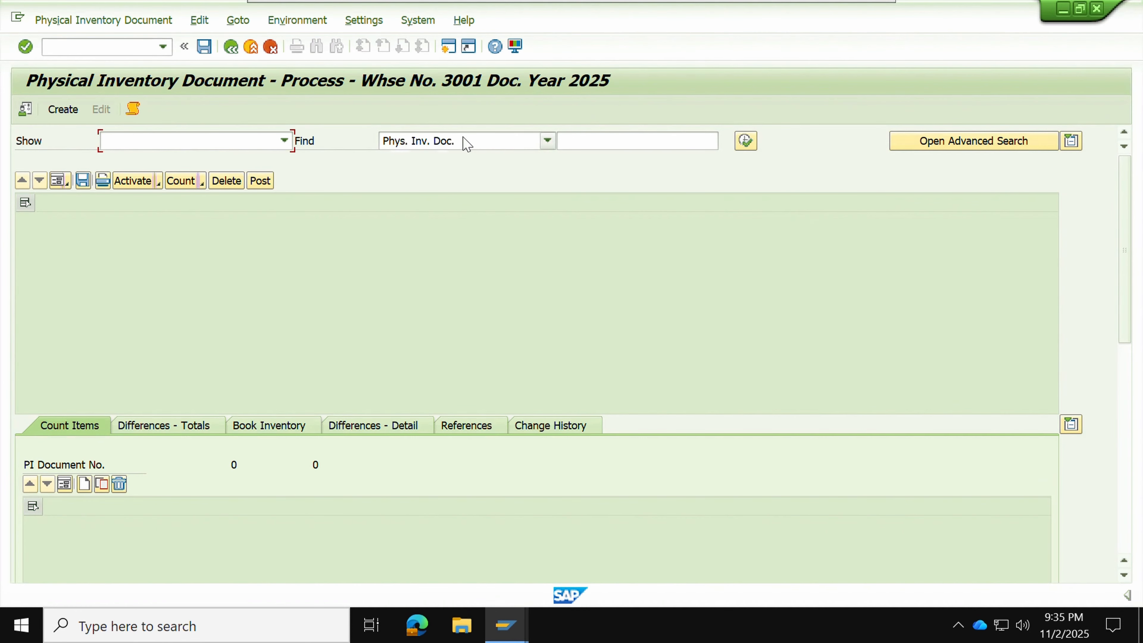
pyautogui.click(584, 138)
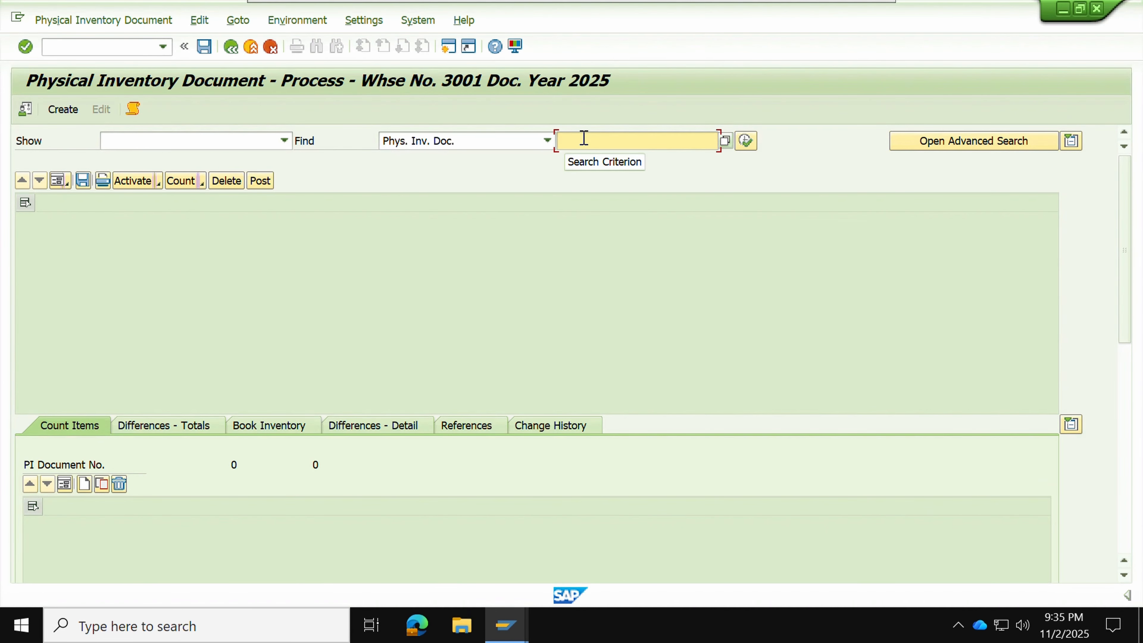
pyautogui.write('87')
pyautogui.press('Return')
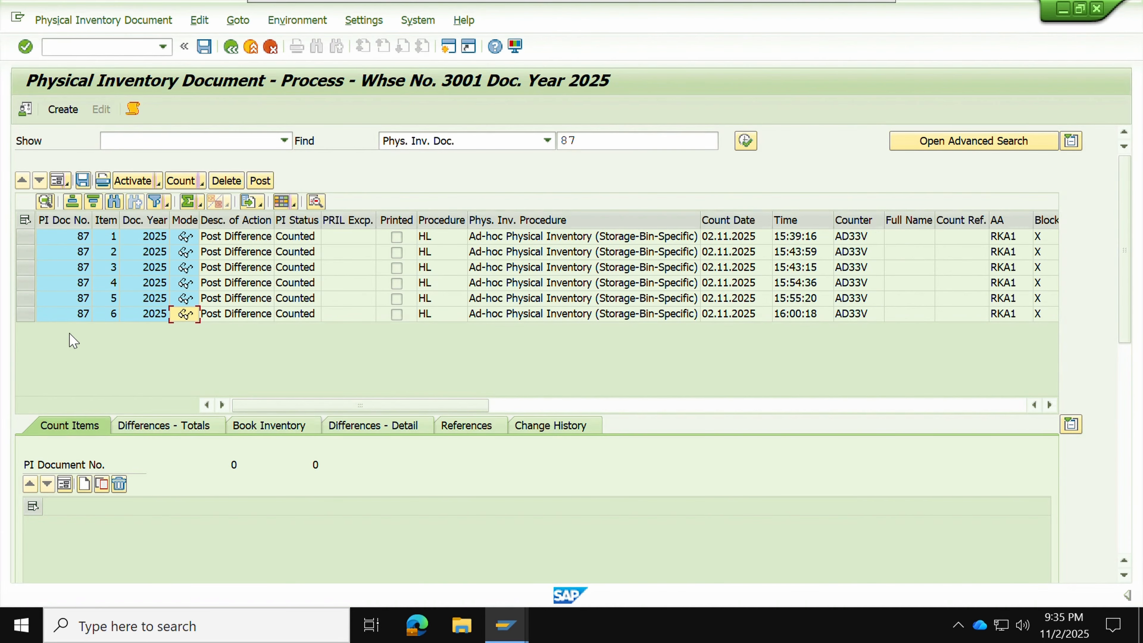
# Display the count items of document item 6 and widen the handling unit column to read it
pyautogui.click(25, 316)
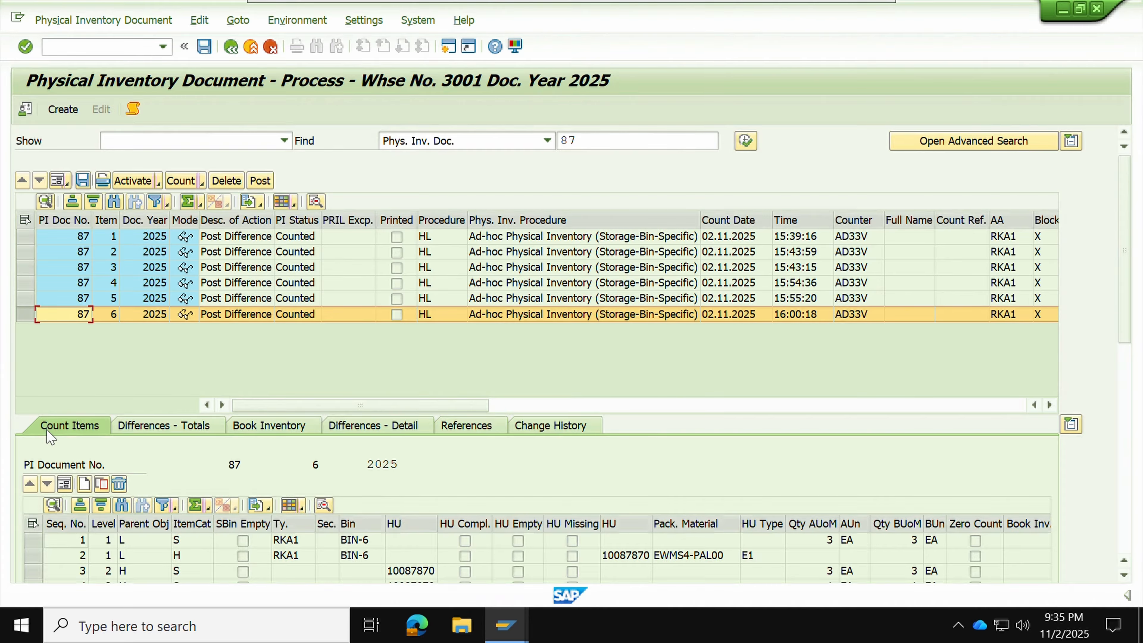
pyautogui.moveTo(1126, 315); pyautogui.dragTo(1134, 421)
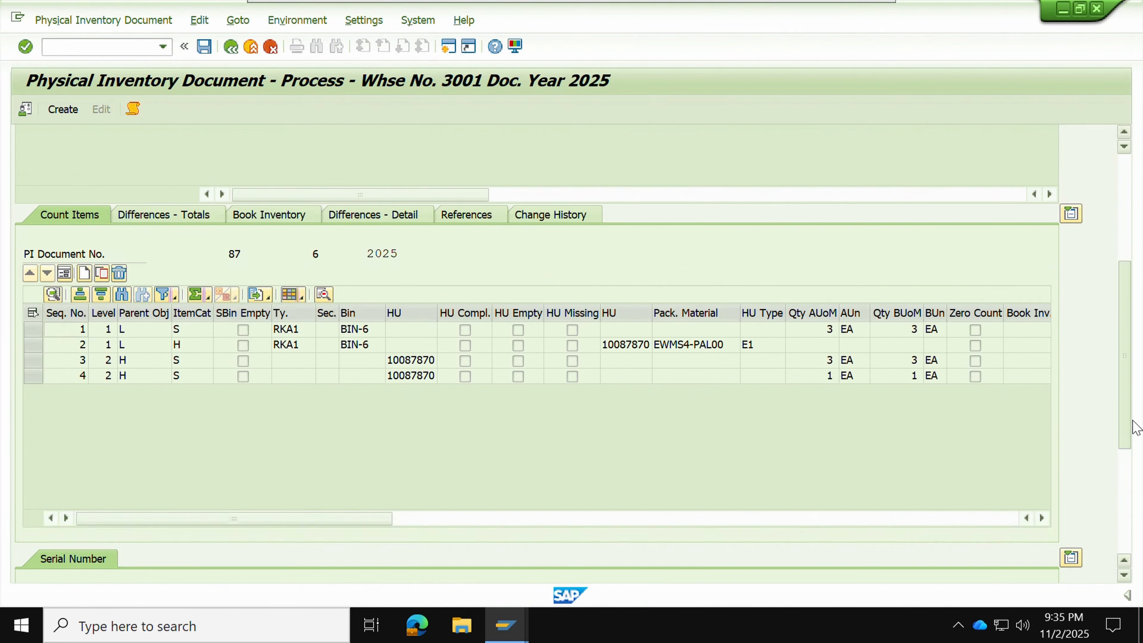
pyautogui.click(465, 316)
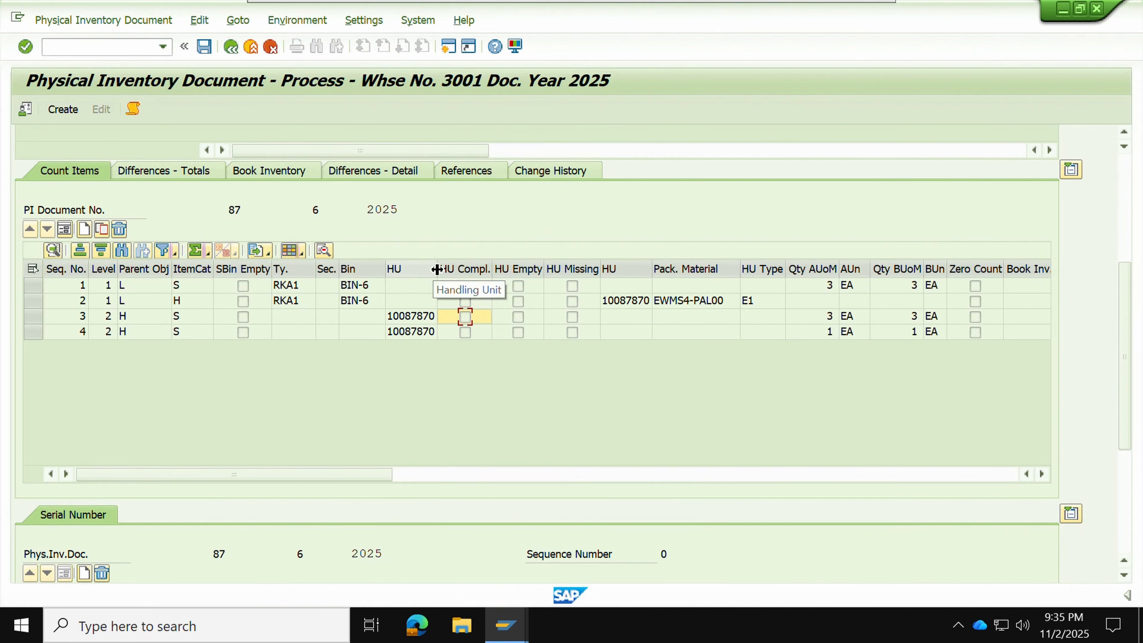
pyautogui.moveTo(436, 270); pyautogui.dragTo(508, 267)
pyautogui.click(428, 323)
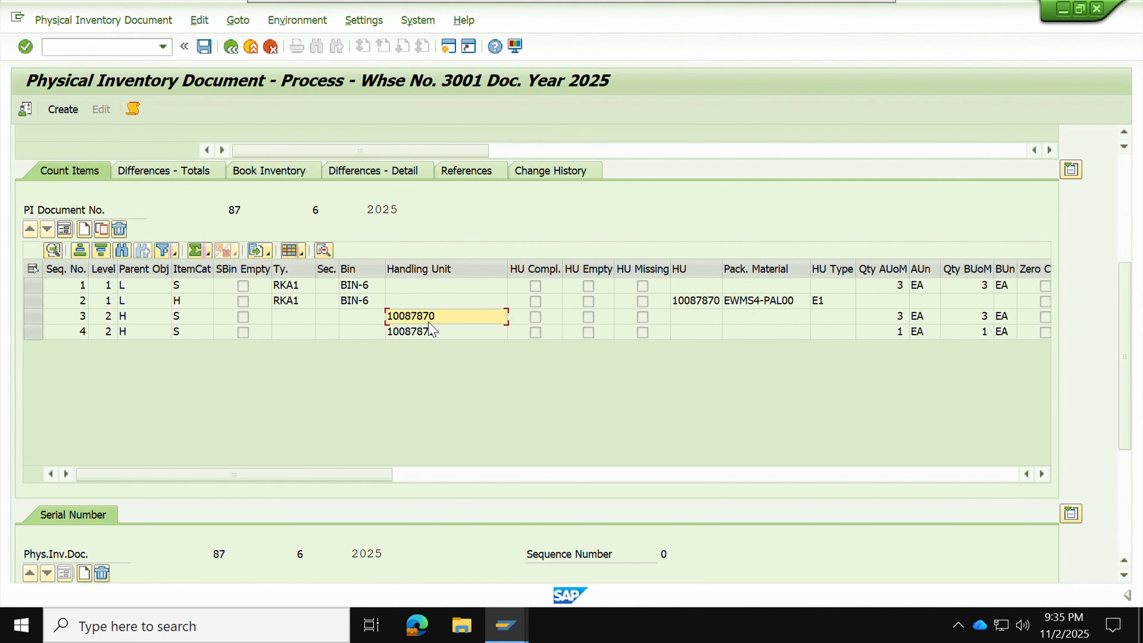
# Display the count data form for sequence number 3 and examine its product, disposal party and owner
pyautogui.click(34, 317)
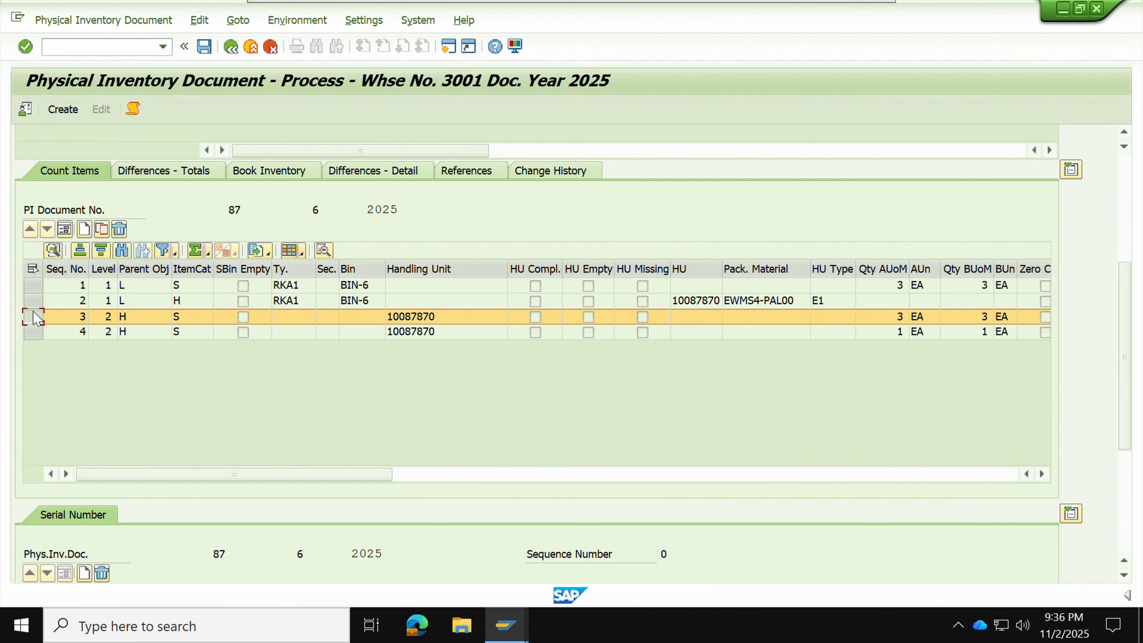
pyautogui.click(67, 230)
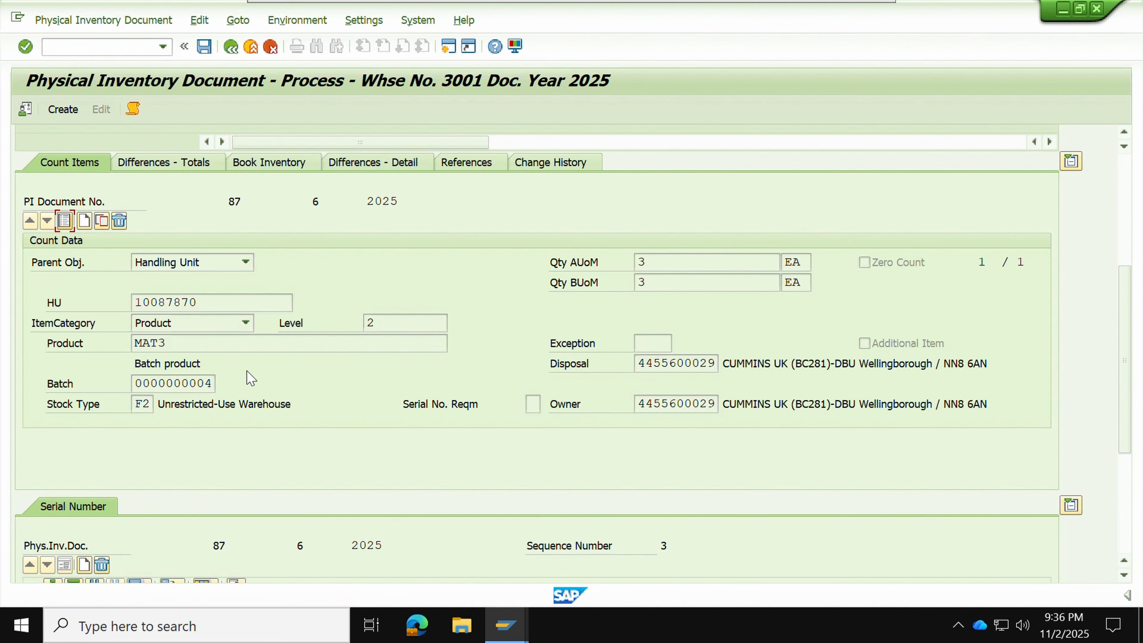
pyautogui.moveTo(187, 346); pyautogui.dragTo(127, 346)
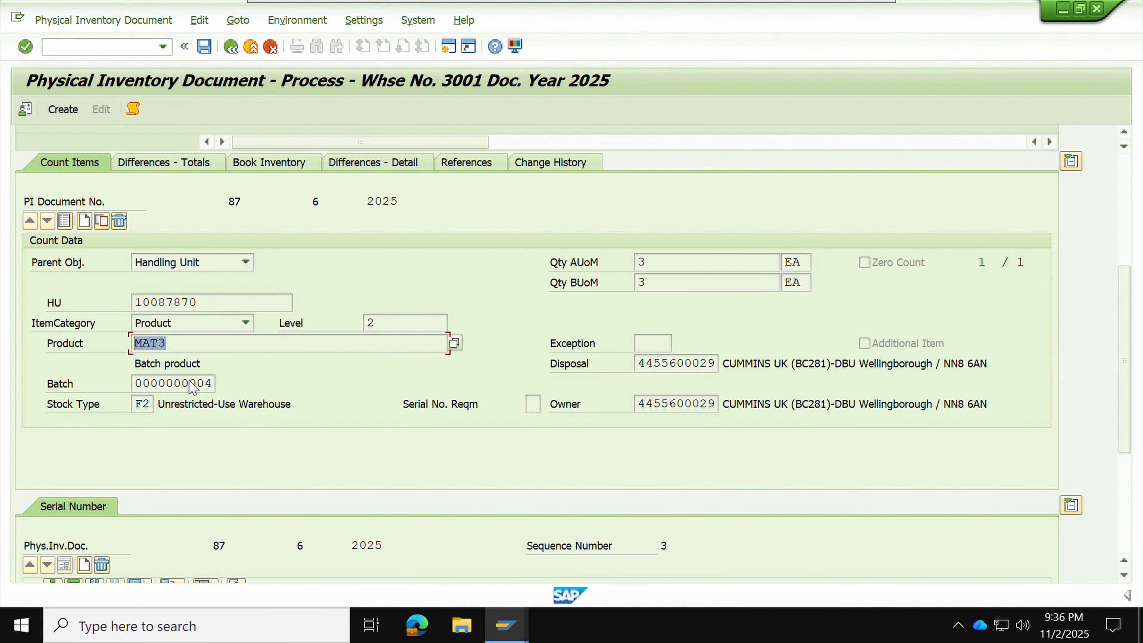
pyautogui.moveTo(668, 364); pyautogui.dragTo(737, 363)
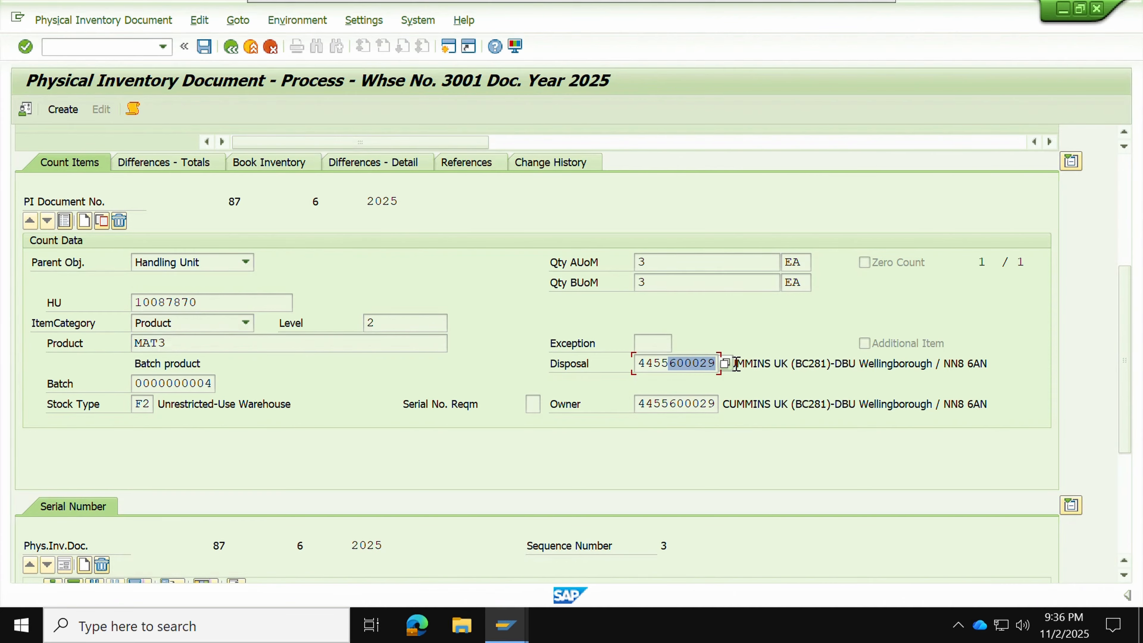
pyautogui.moveTo(668, 405); pyautogui.dragTo(717, 370)
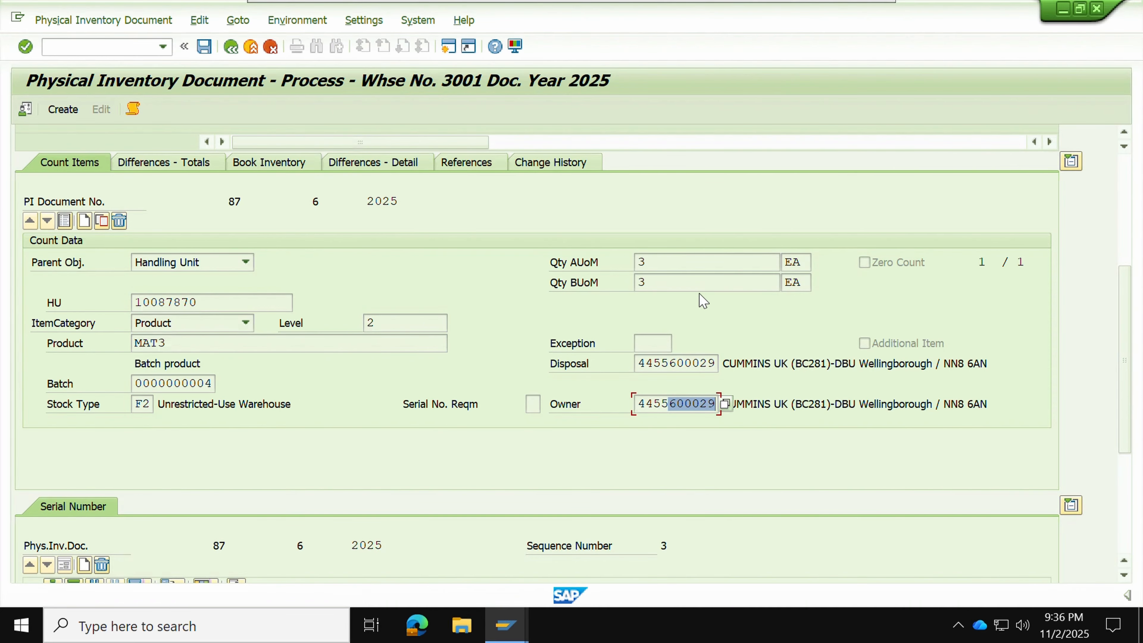
# Display the count data form for sequence number 4 and examine its product and serial number requirement
pyautogui.click(64, 220)
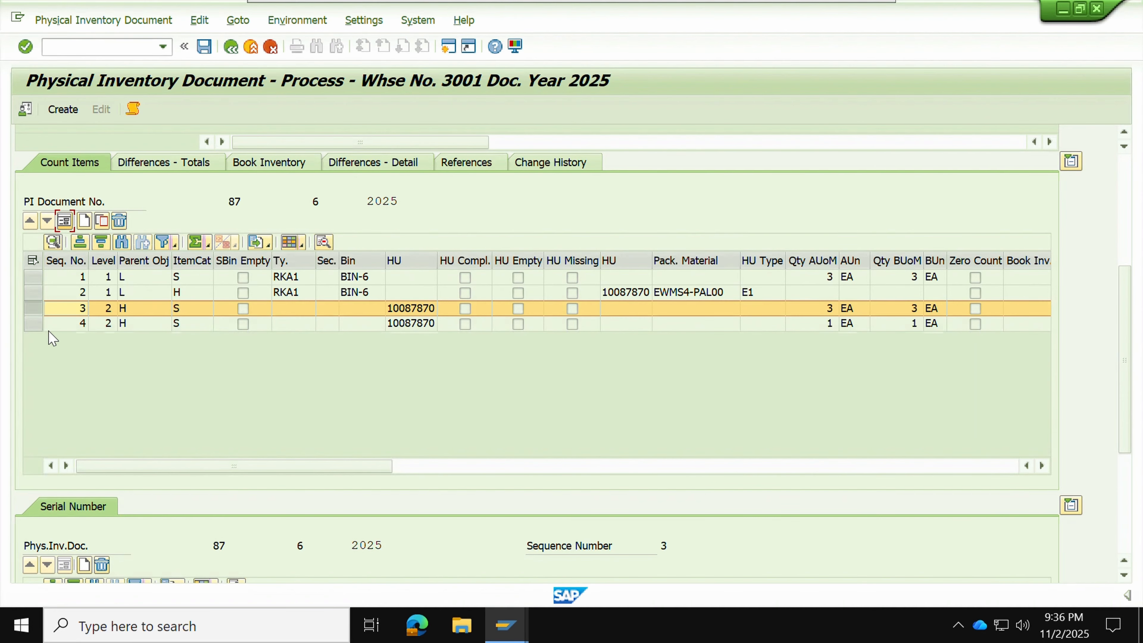
pyautogui.click(34, 323)
pyautogui.click(64, 220)
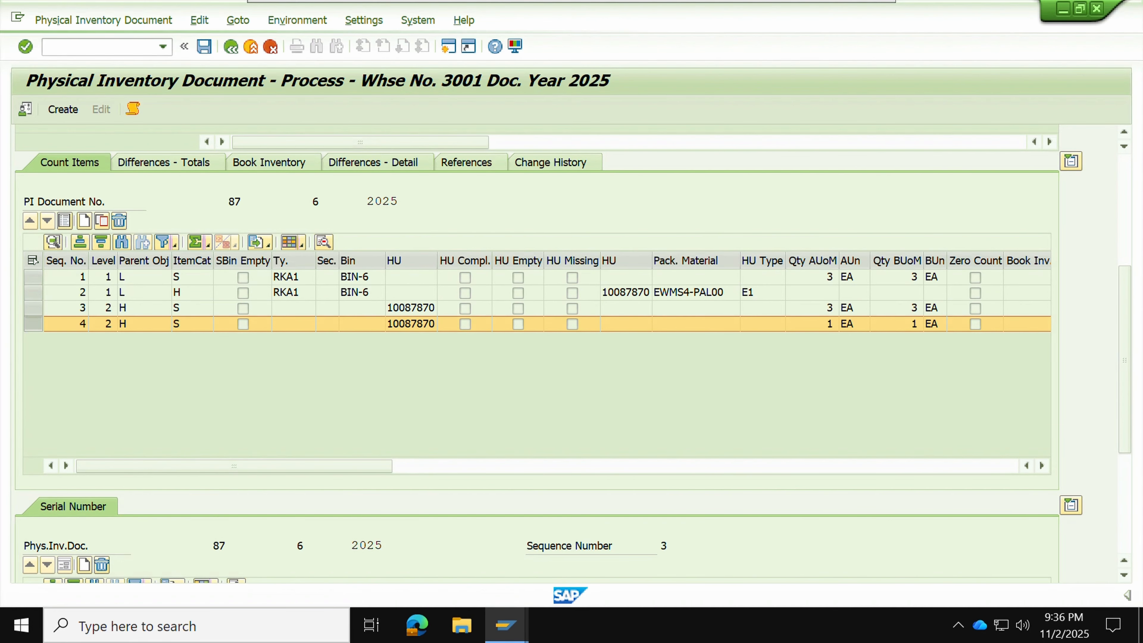
pyautogui.moveTo(196, 342); pyautogui.dragTo(114, 344)
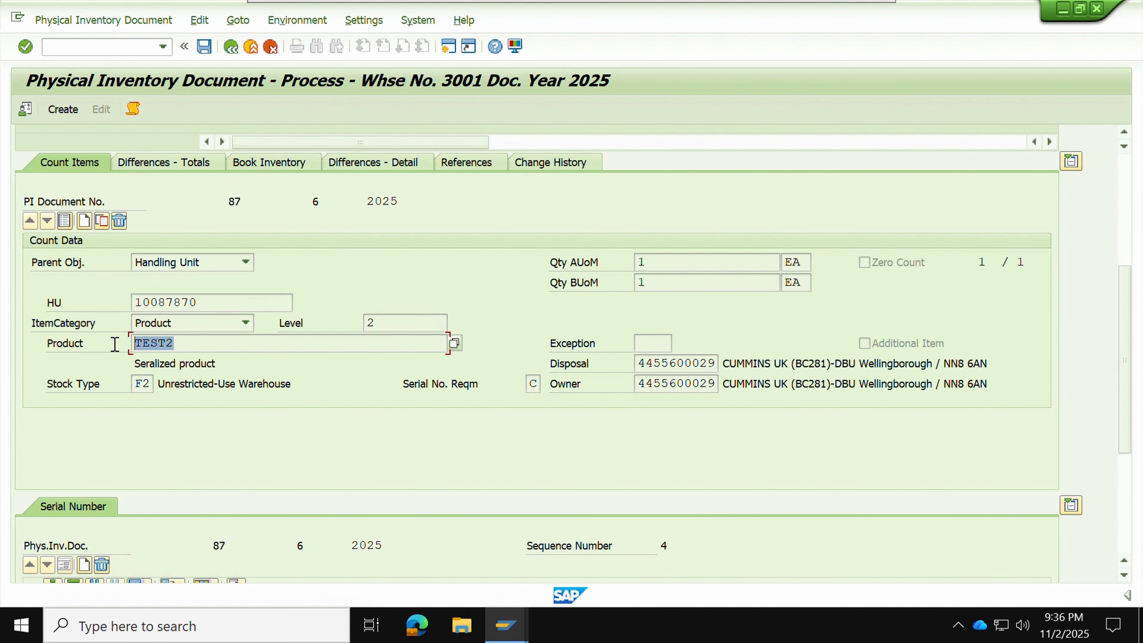
pyautogui.click(533, 384)
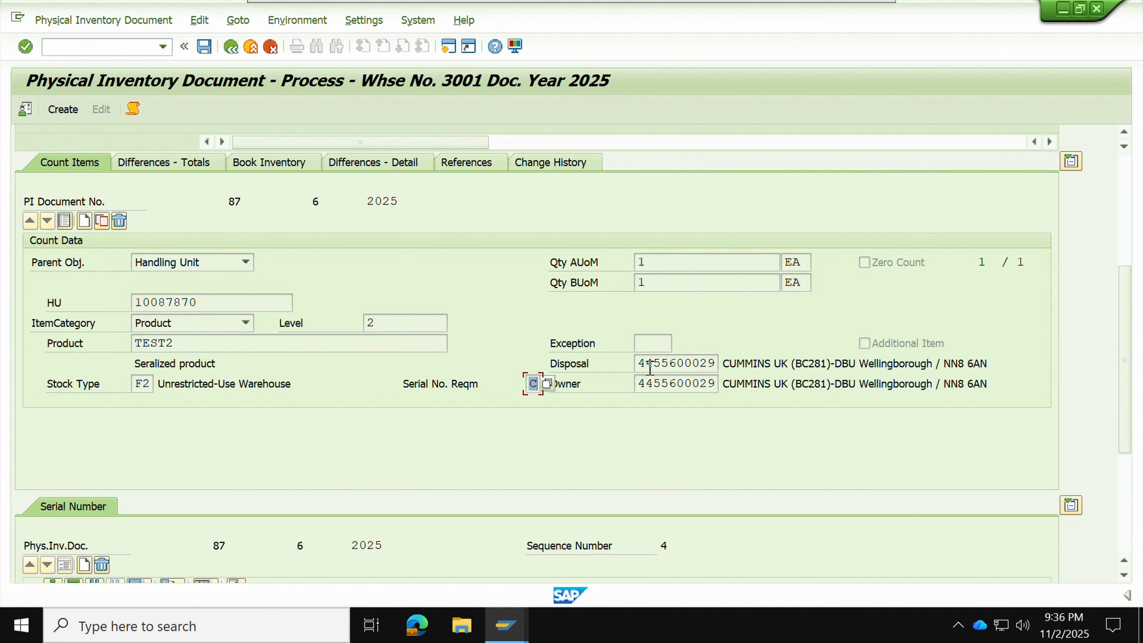
# Examine the disposal party and counted serial number of sequence number 4, and return to the list of count items
pyautogui.moveTo(647, 364); pyautogui.dragTo(743, 367)
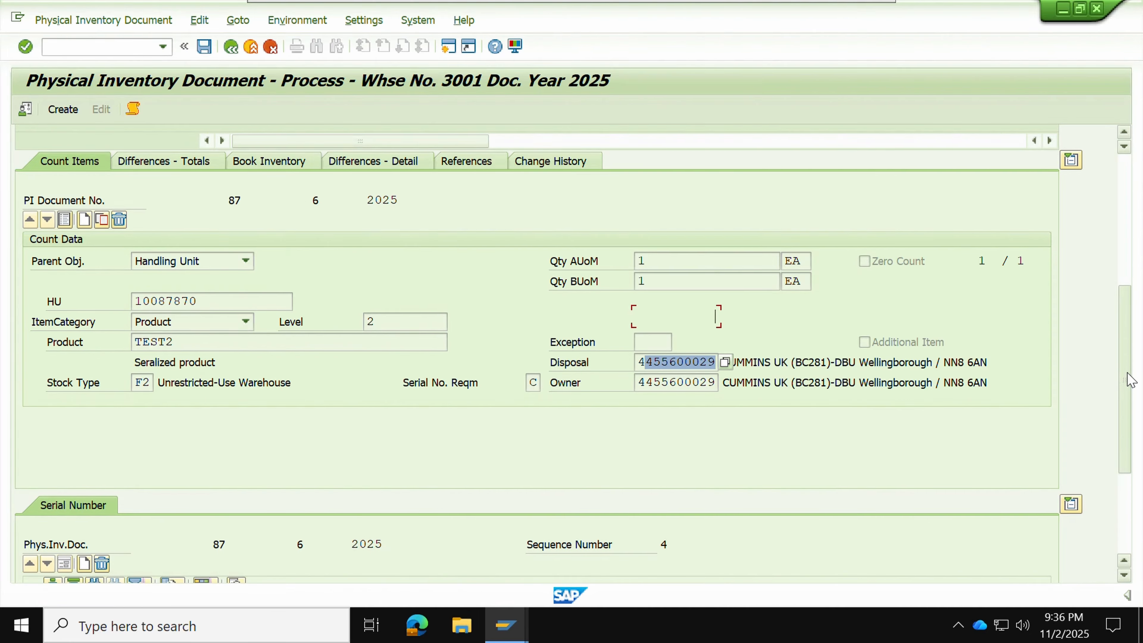
pyautogui.scroll(-3, 1125, 378)
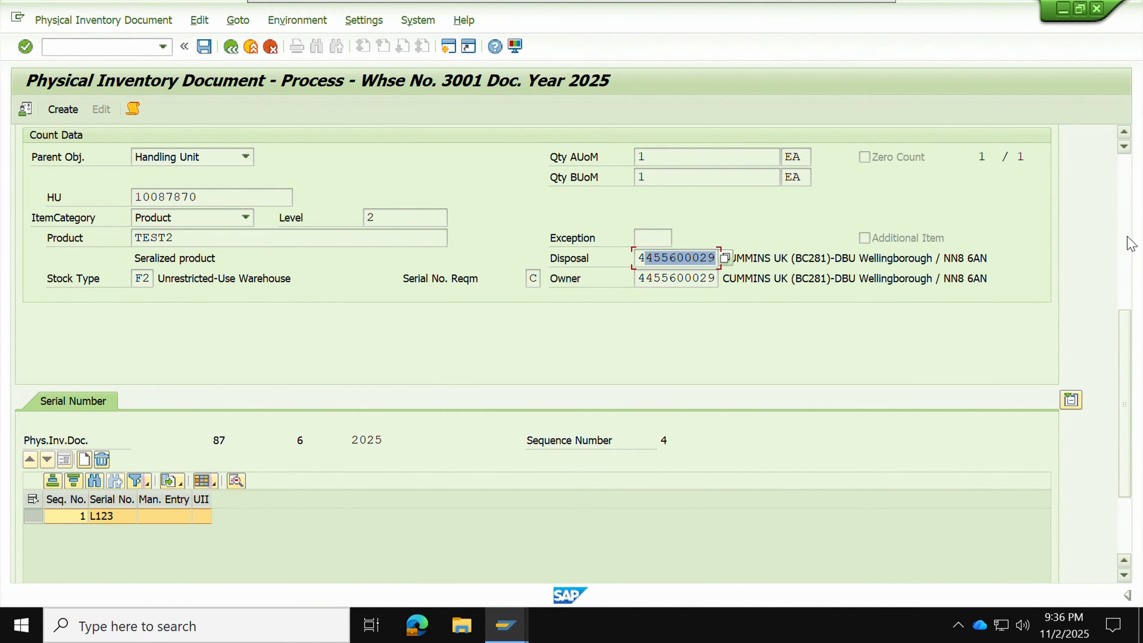
pyautogui.scroll(8, 1126, 243)
pyautogui.scroll(-4, 1126, 353)
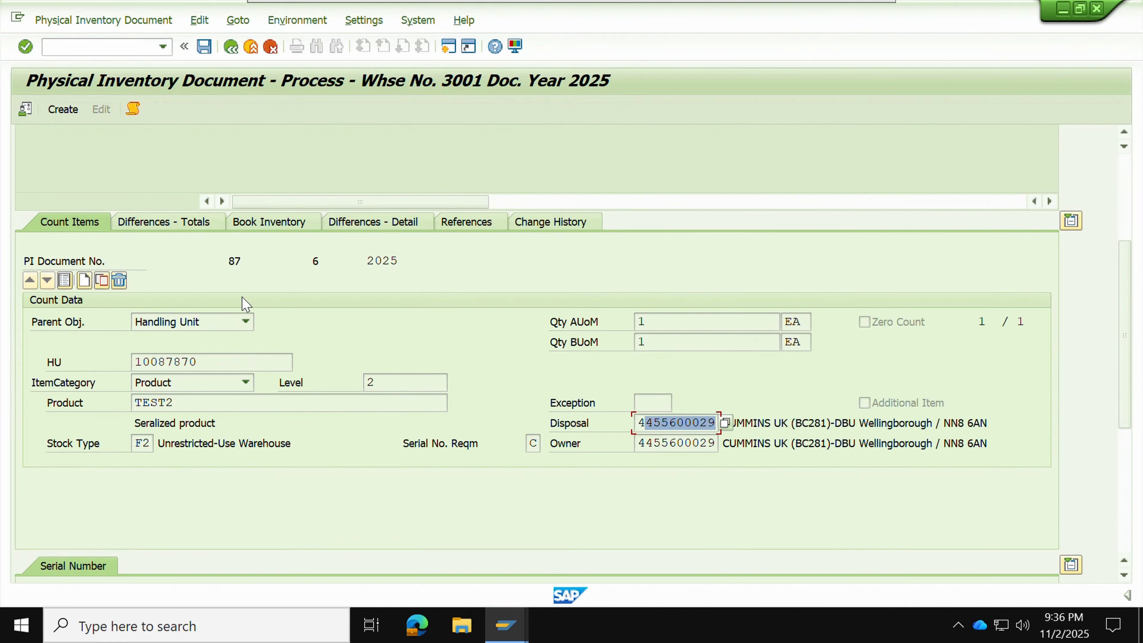
pyautogui.click(64, 280)
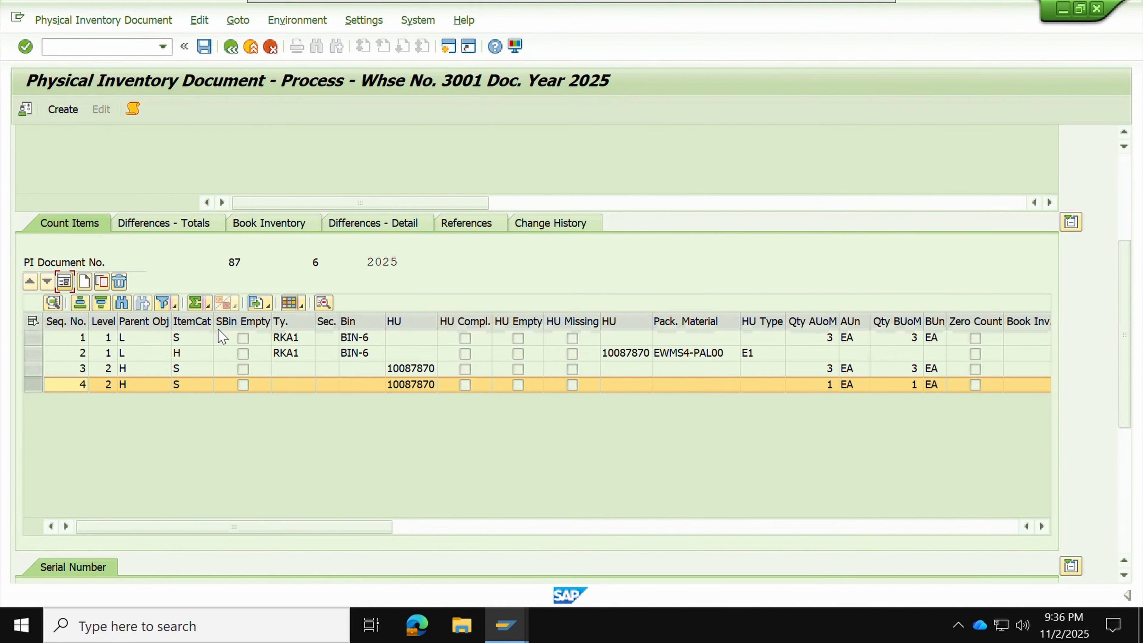
# Display the count items of document item 4
pyautogui.scroll(5, 255, 419)
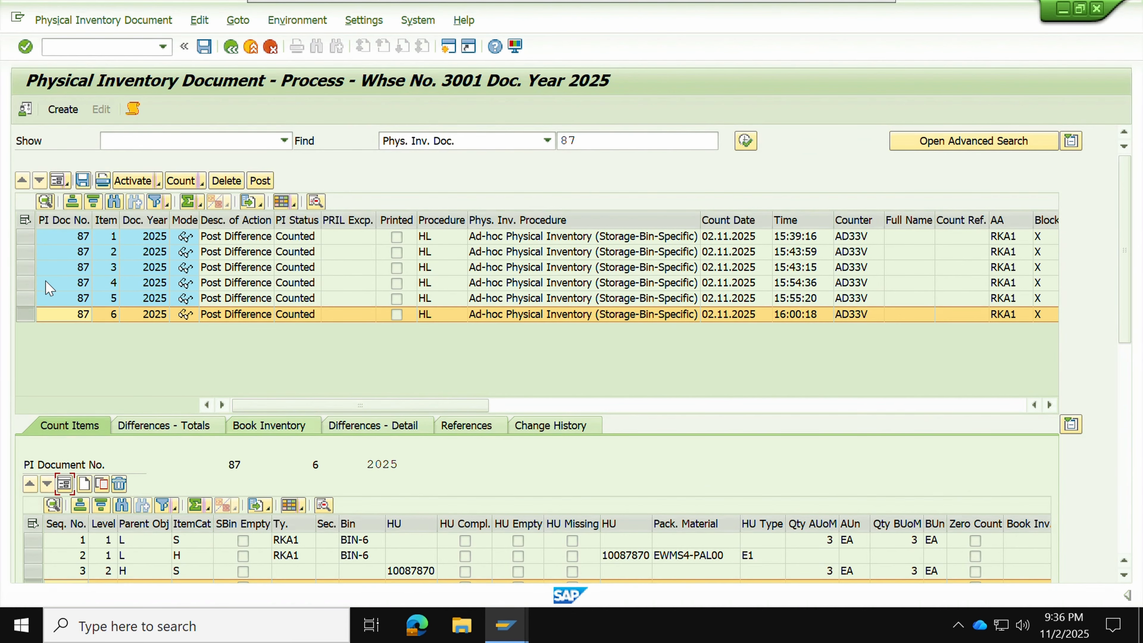
pyautogui.click(31, 283)
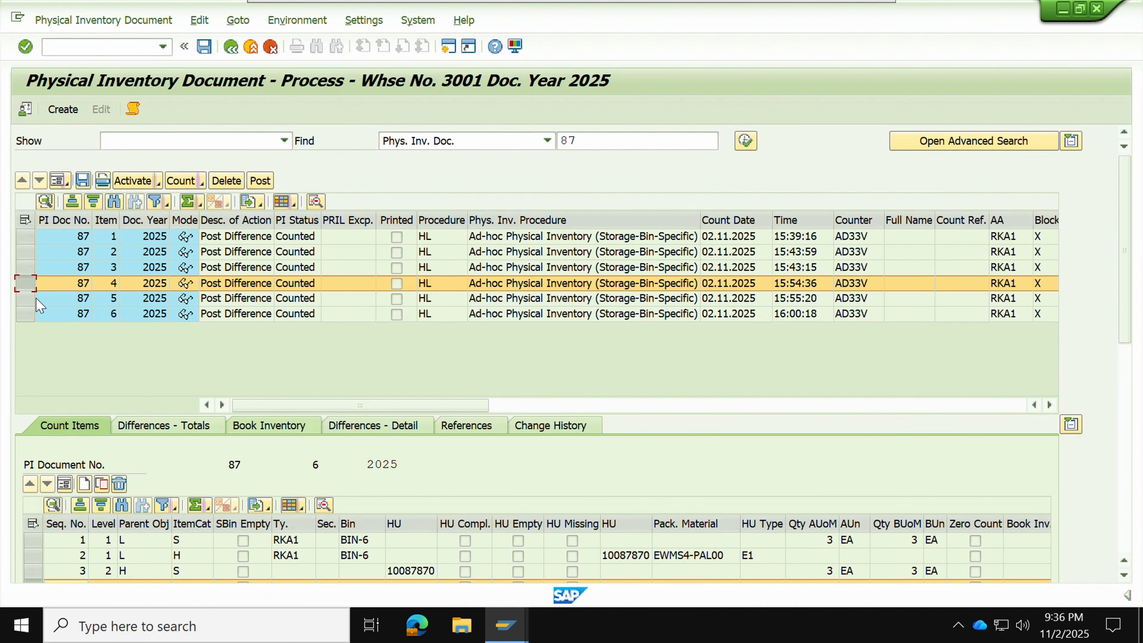
pyautogui.click(43, 283)
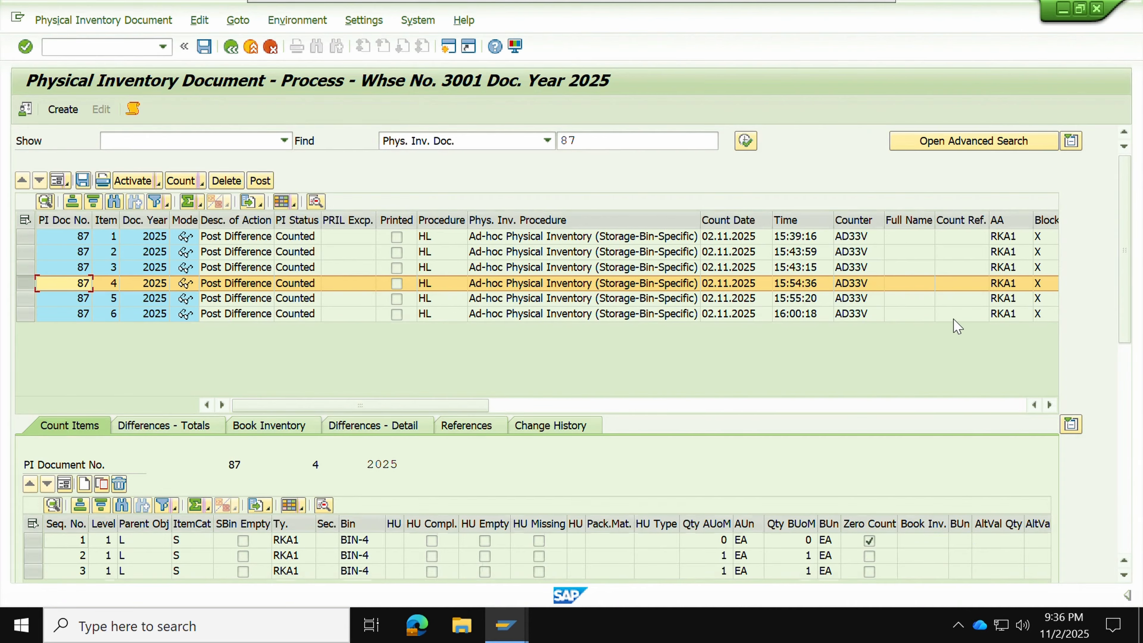
pyautogui.scroll(-5, 904, 385)
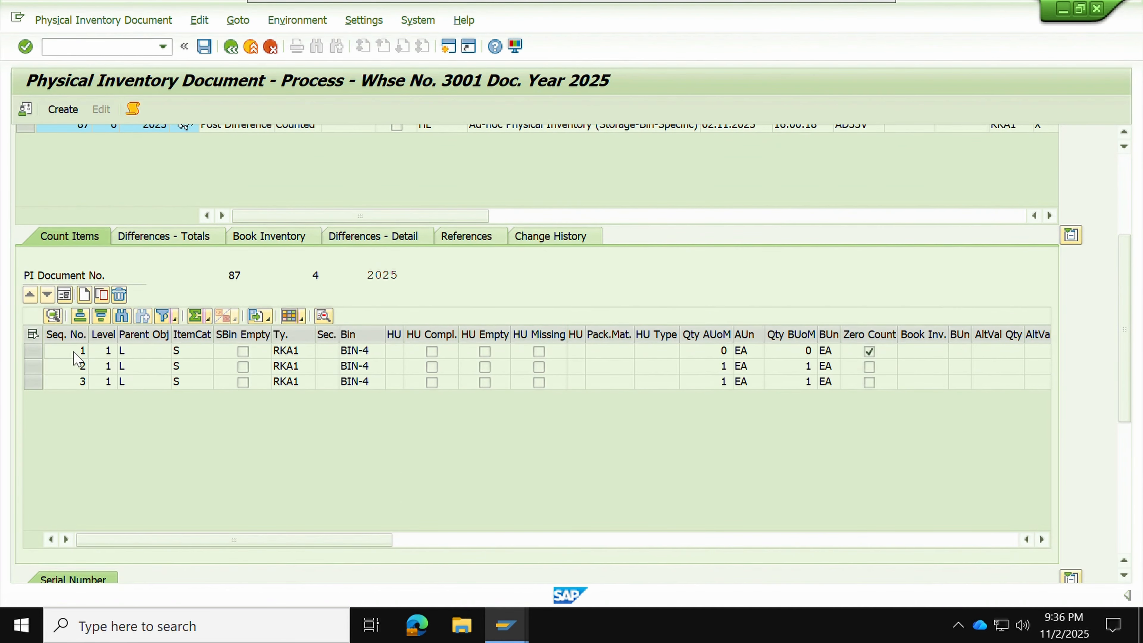
# Display the count data form for the first BIN-4 count item and examine its quantity, zero count indicator and owner
pyautogui.click(32, 335)
pyautogui.click(66, 295)
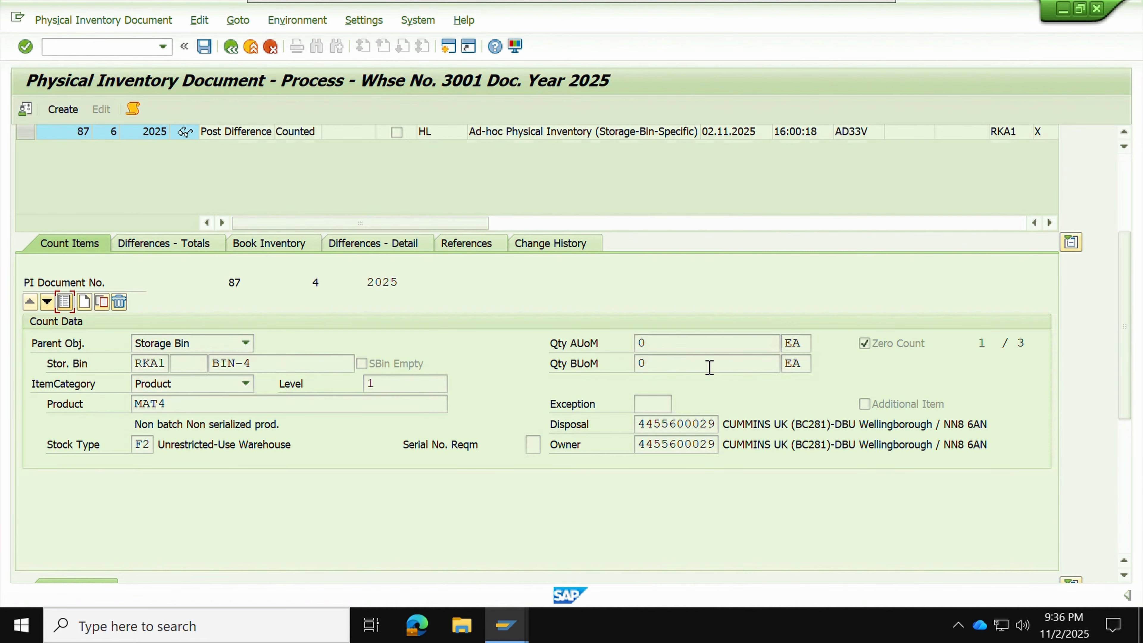
pyautogui.click(611, 347)
pyautogui.click(870, 350)
pyautogui.moveTo(639, 431); pyautogui.dragTo(717, 446)
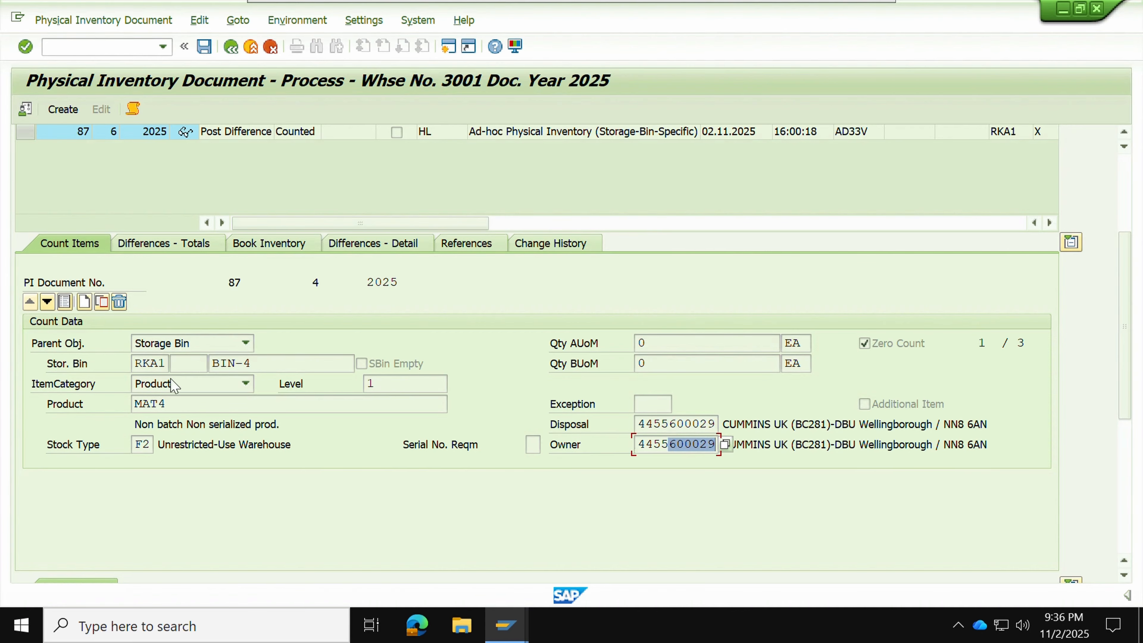
# Page through the second and third BIN-4 count items, examining their products, the serial number and the batch
pyautogui.click(47, 301)
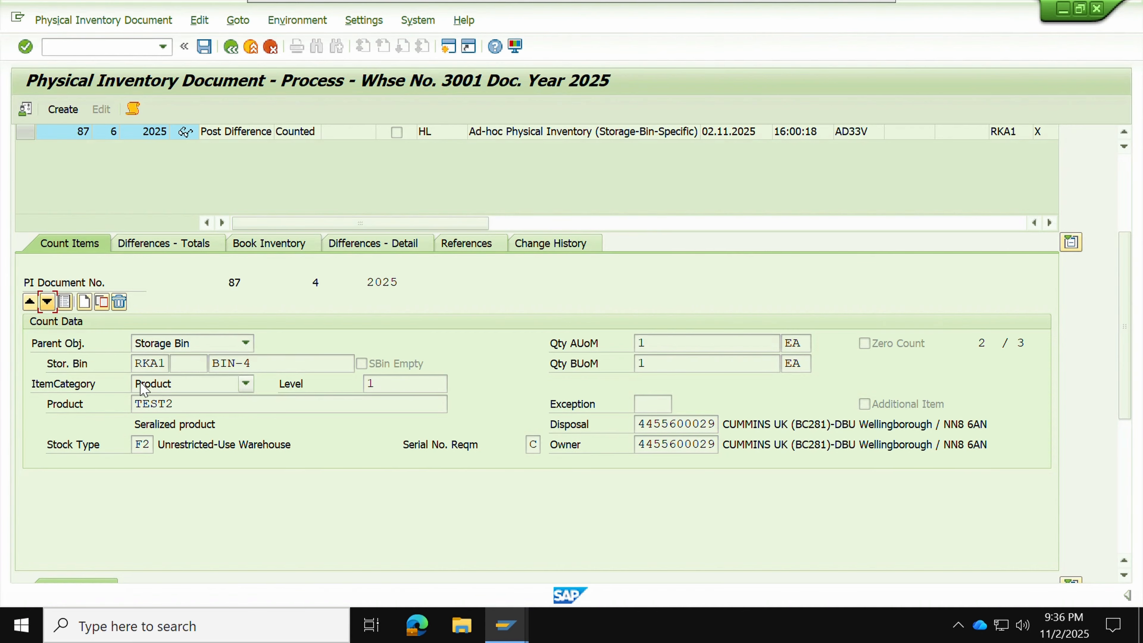
pyautogui.click(191, 407)
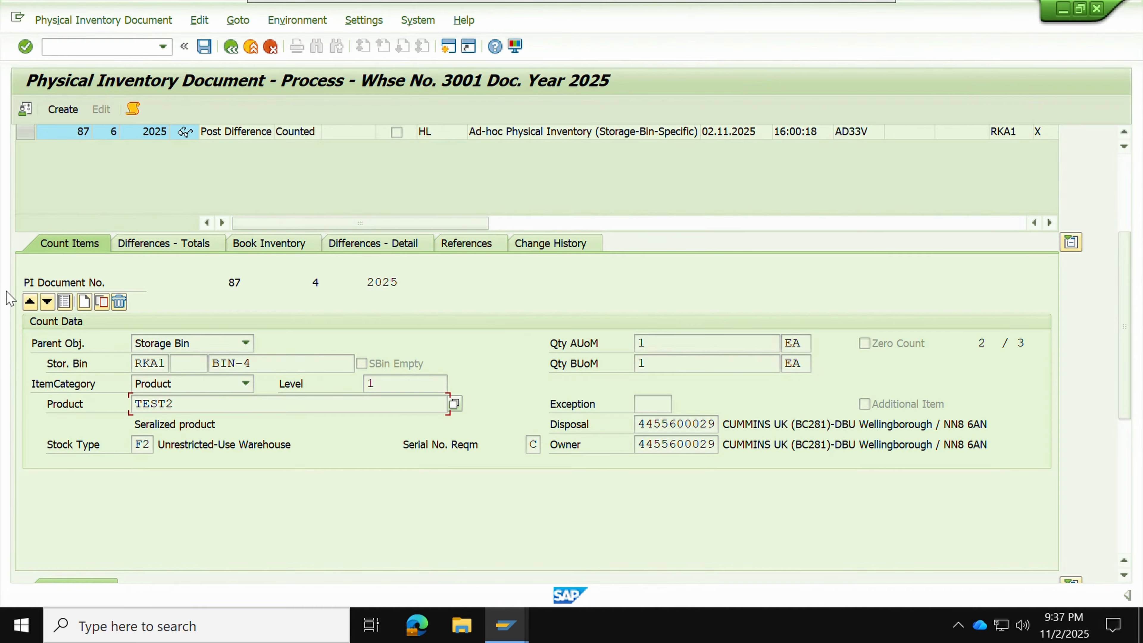
pyautogui.click(47, 302)
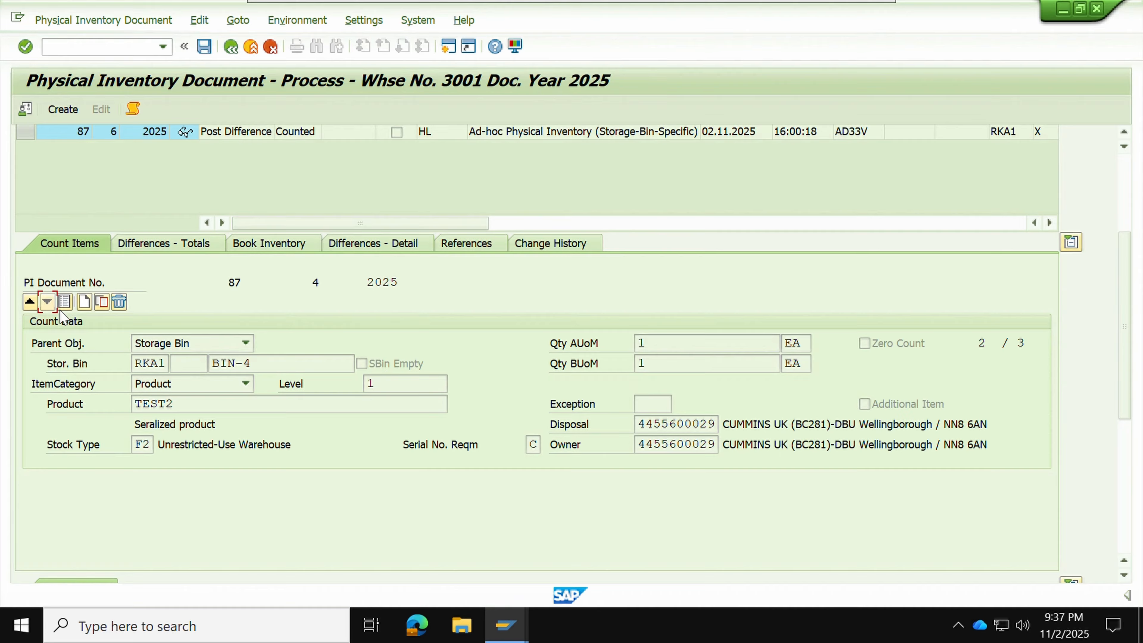
pyautogui.click(30, 302)
pyautogui.scroll(-2, 1129, 386)
pyautogui.scroll(-3, 1128, 386)
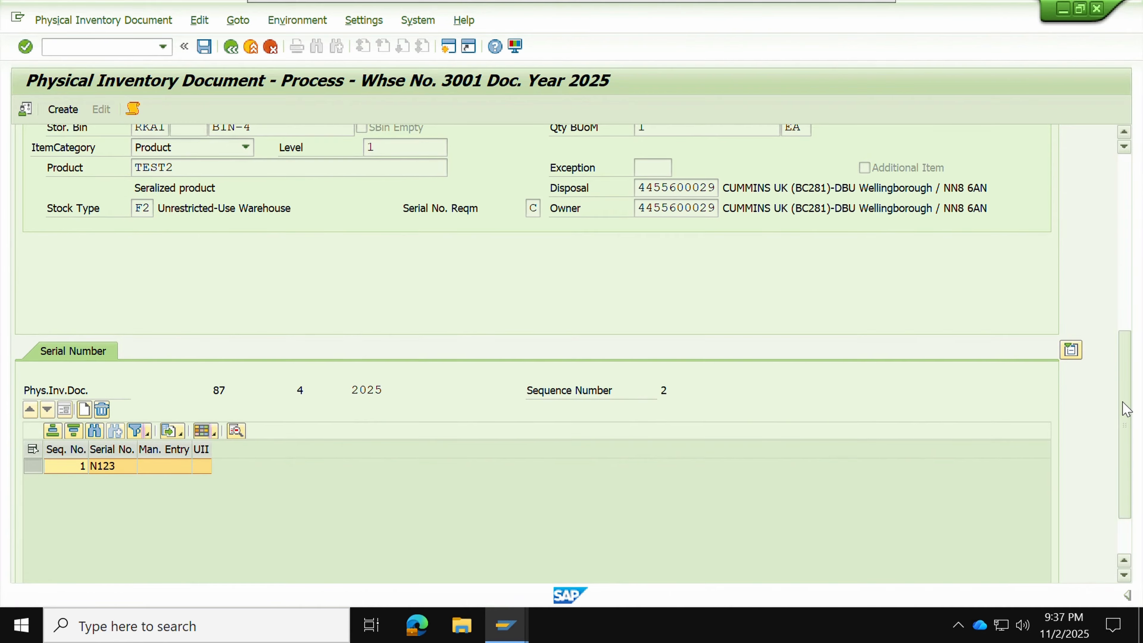
pyautogui.moveTo(1127, 409); pyautogui.dragTo(1128, 324)
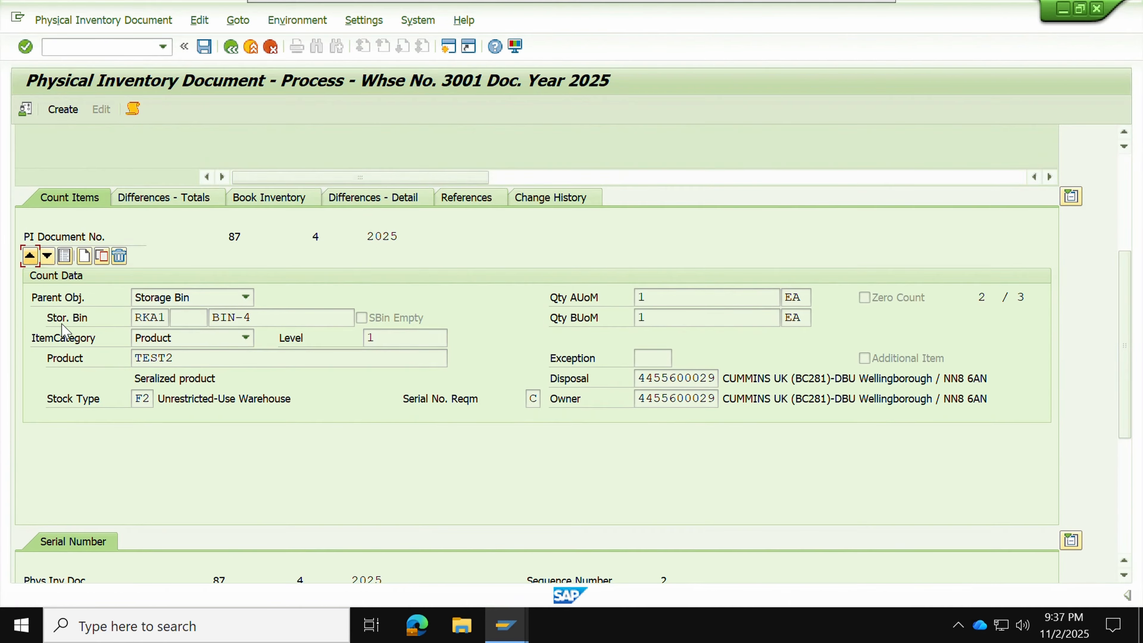
pyautogui.click(47, 256)
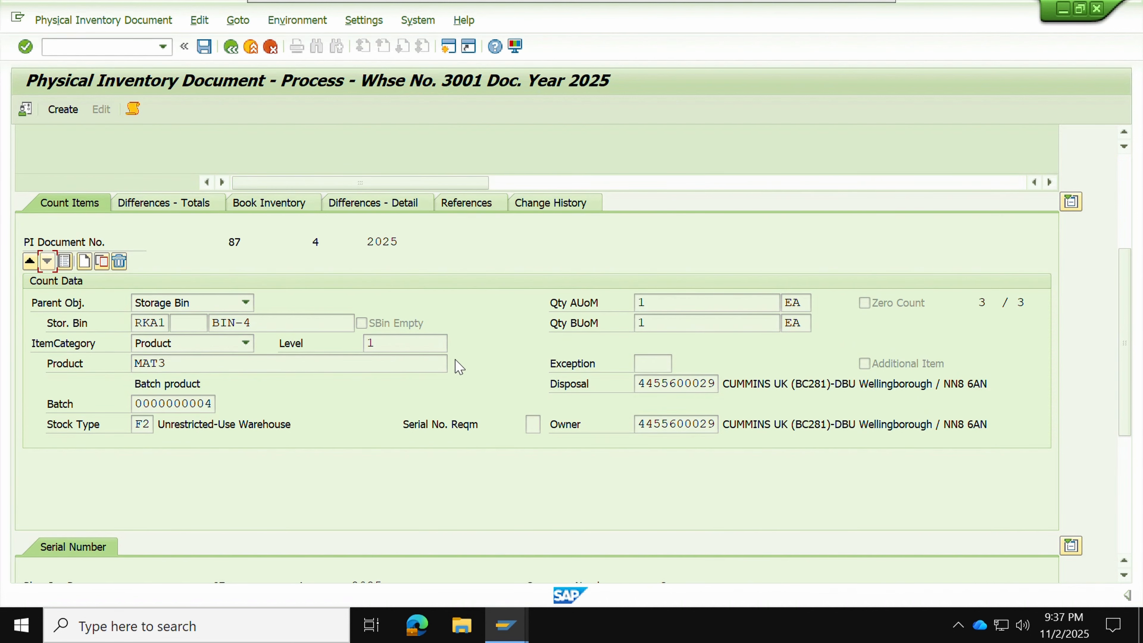
# Switch to the Warehouse Management Monitor and display the serial numbers of the BIN-2 item for product TEST2
pyautogui.moveTo(505, 625)
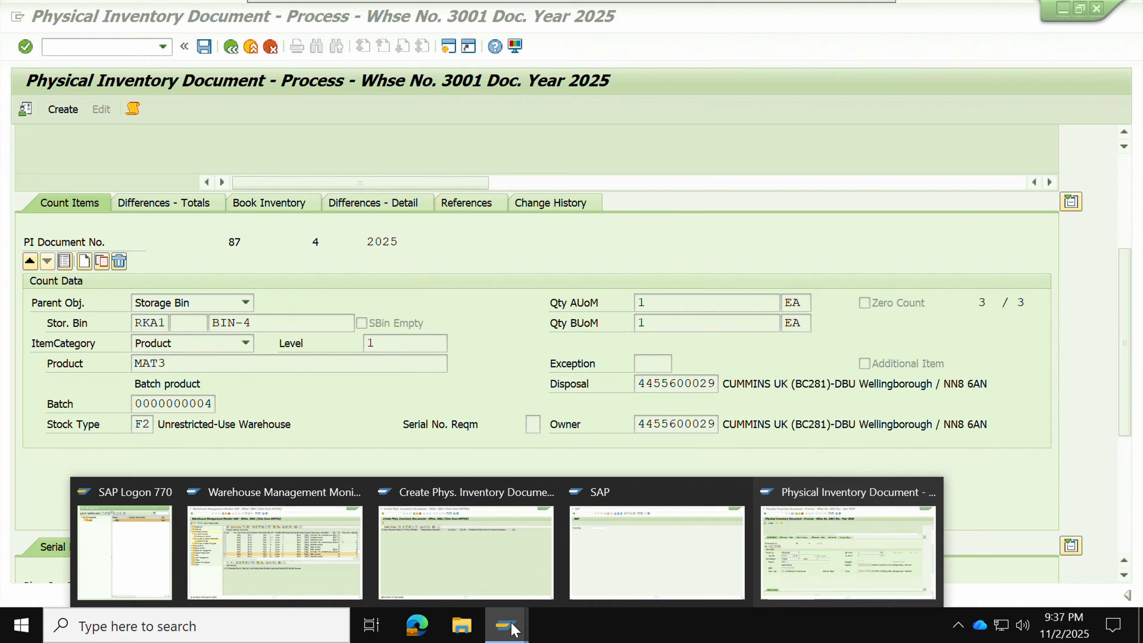
pyautogui.click(344, 503)
pyautogui.click(242, 204)
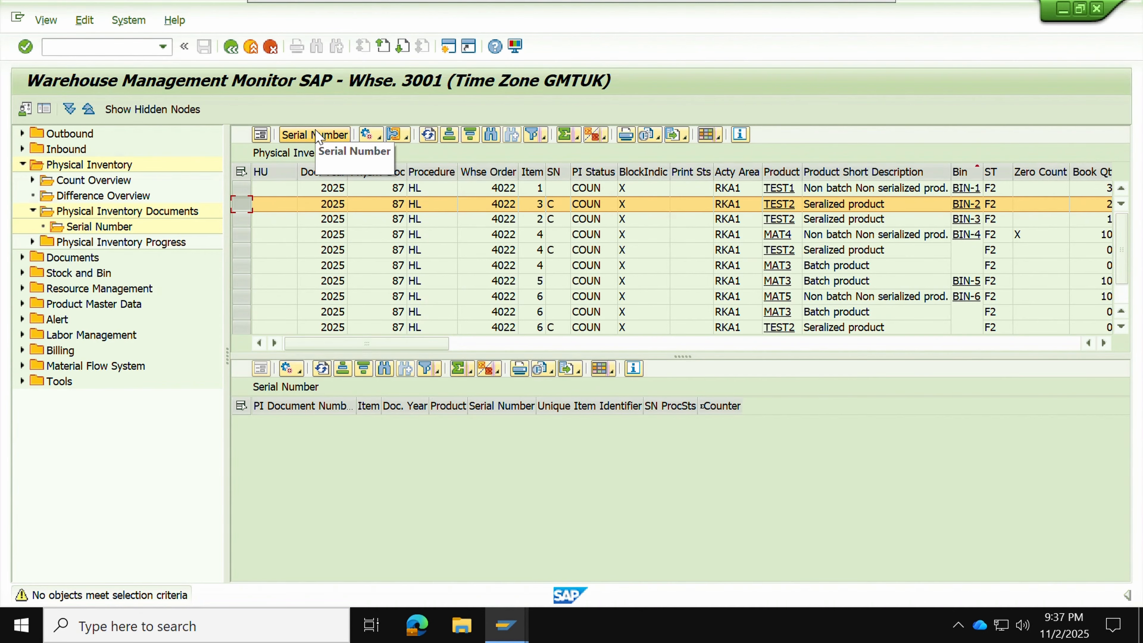
pyautogui.click(1104, 343)
pyautogui.click(1104, 343)
pyautogui.click(1104, 343)
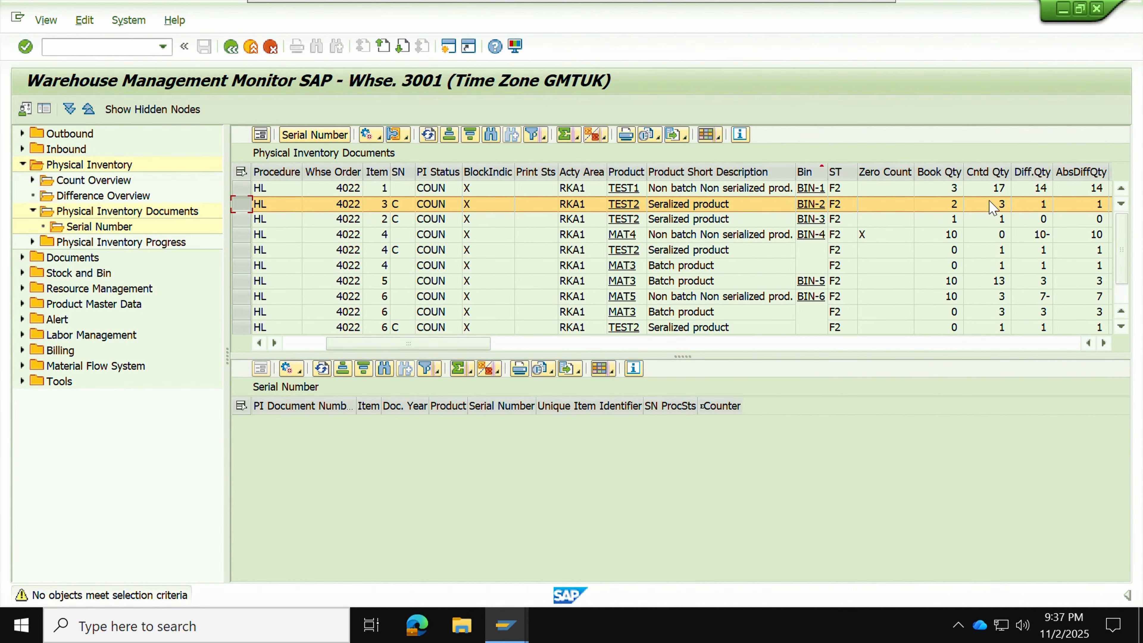
pyautogui.click(315, 135)
# Examine each serial number listed for item 3 and its plus or minus processing status
pyautogui.click(466, 455)
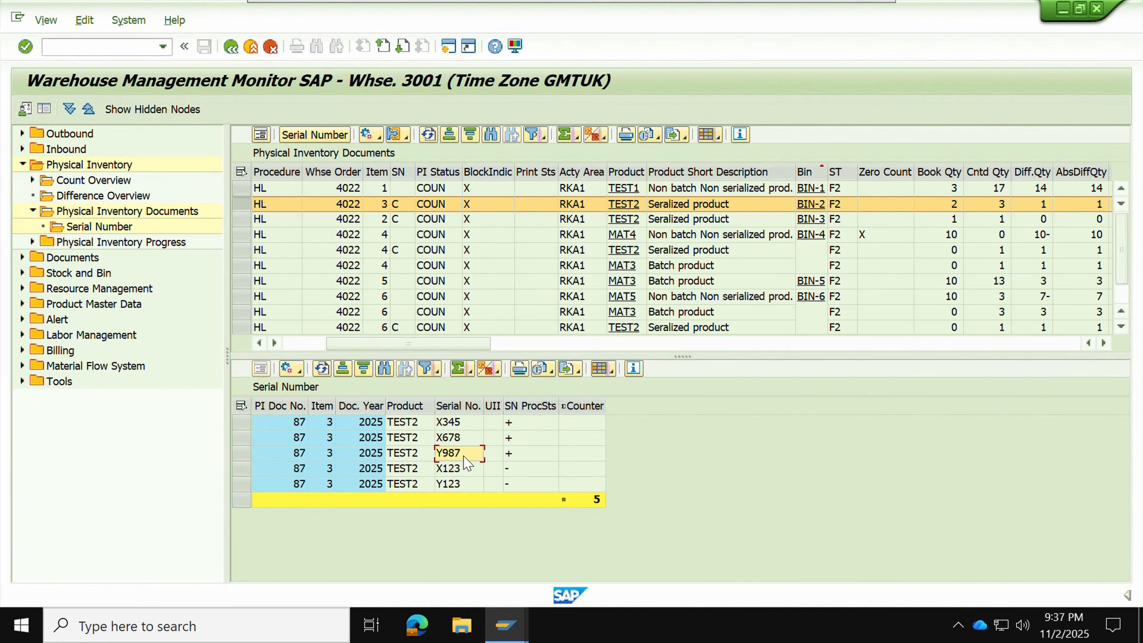
pyautogui.click(465, 470)
pyautogui.click(465, 486)
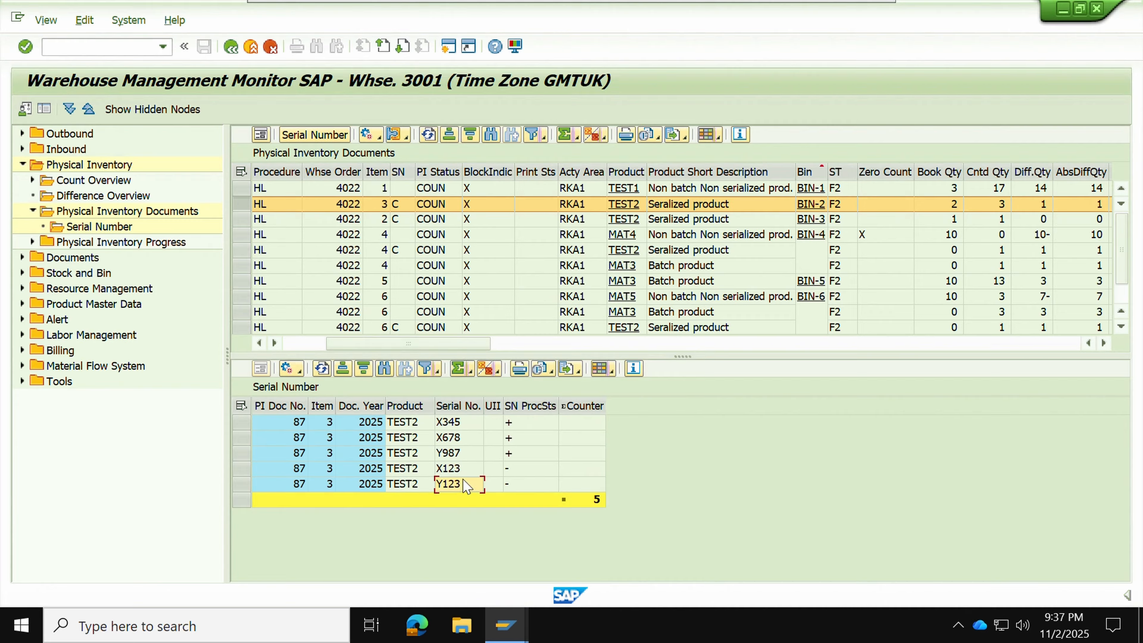
pyautogui.click(456, 425)
pyautogui.click(451, 439)
pyautogui.click(449, 455)
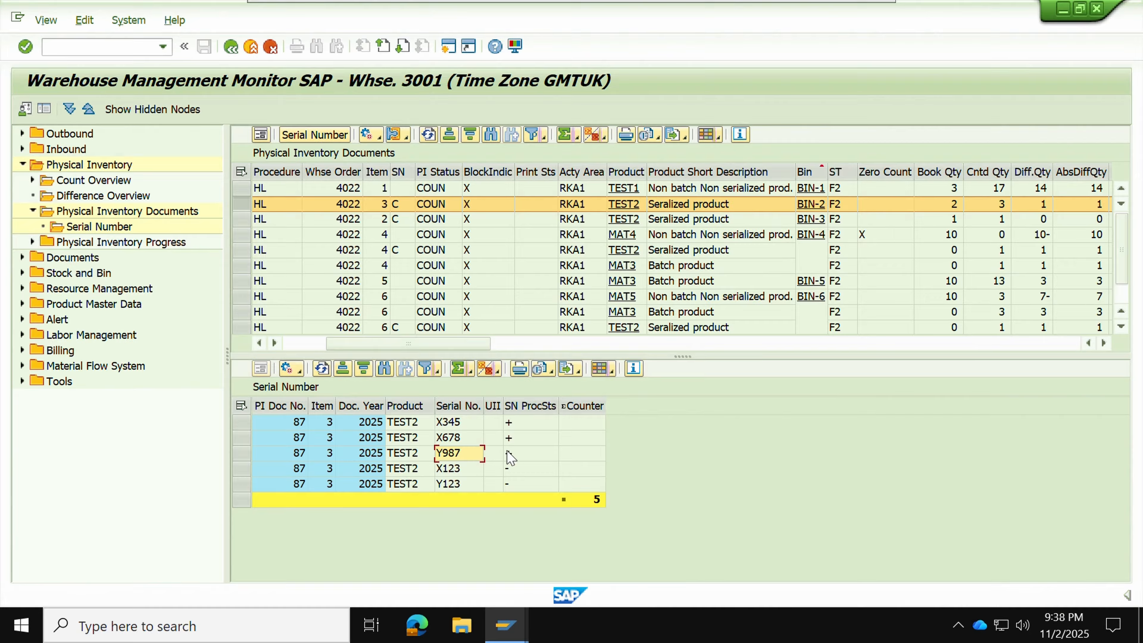
pyautogui.click(455, 427)
pyautogui.click(454, 445)
pyautogui.click(455, 453)
pyautogui.click(455, 469)
pyautogui.click(454, 485)
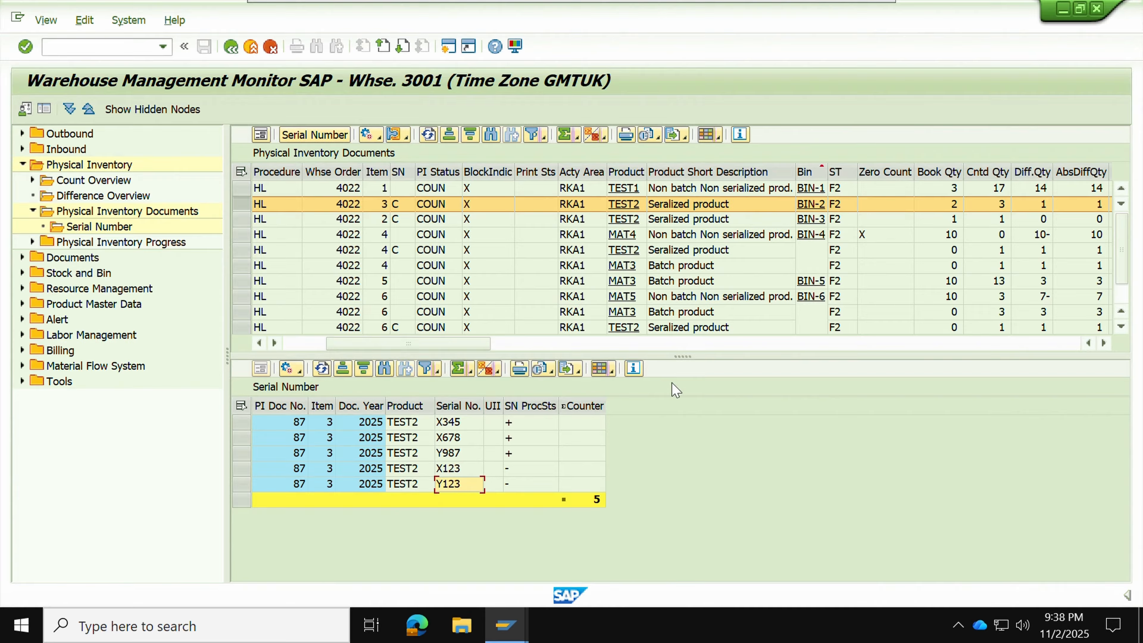
pyautogui.click(464, 423)
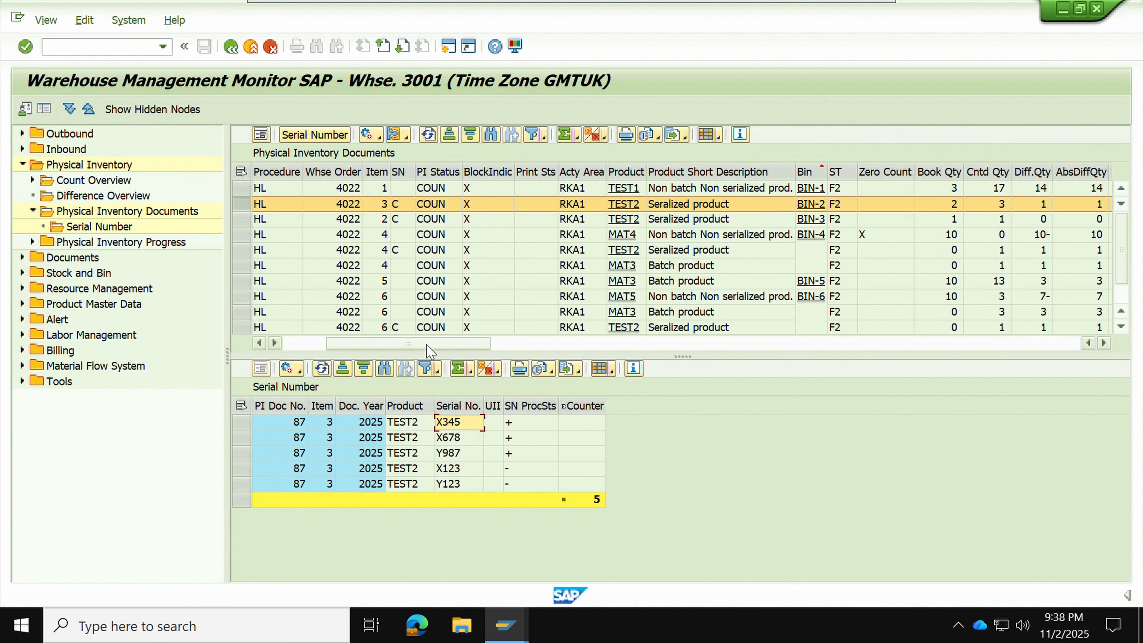
# Compare the book, counted and difference quantity columns of the physical inventory documents
pyautogui.moveTo(432, 346); pyautogui.dragTo(349, 356)
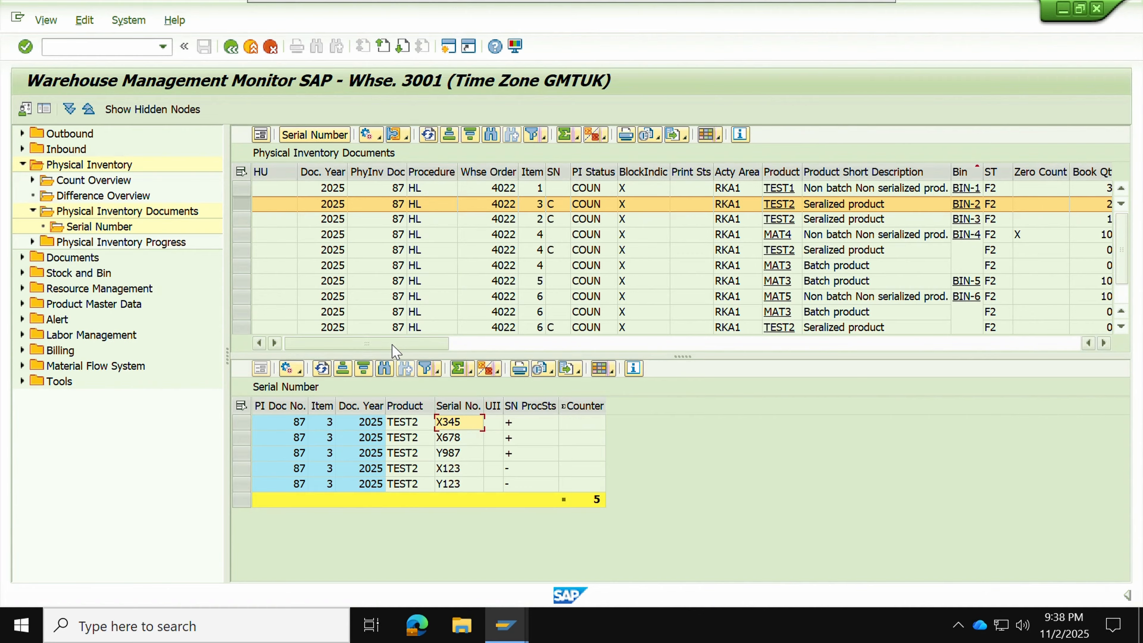
pyautogui.moveTo(390, 346); pyautogui.dragTo(462, 348)
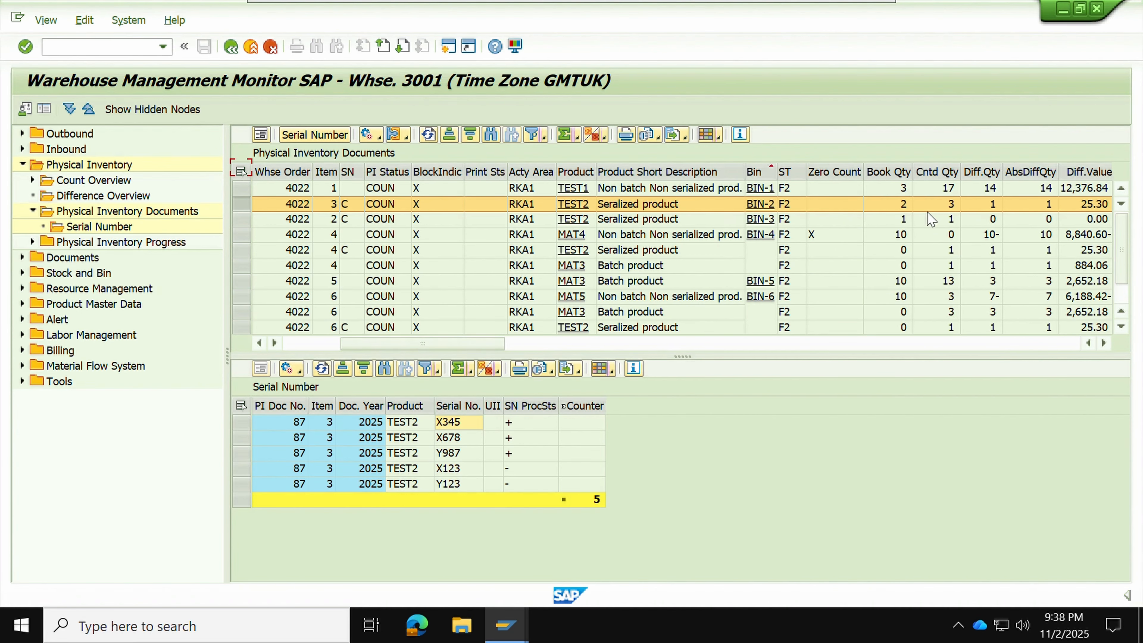
pyautogui.moveTo(892, 176); pyautogui.dragTo(942, 166)
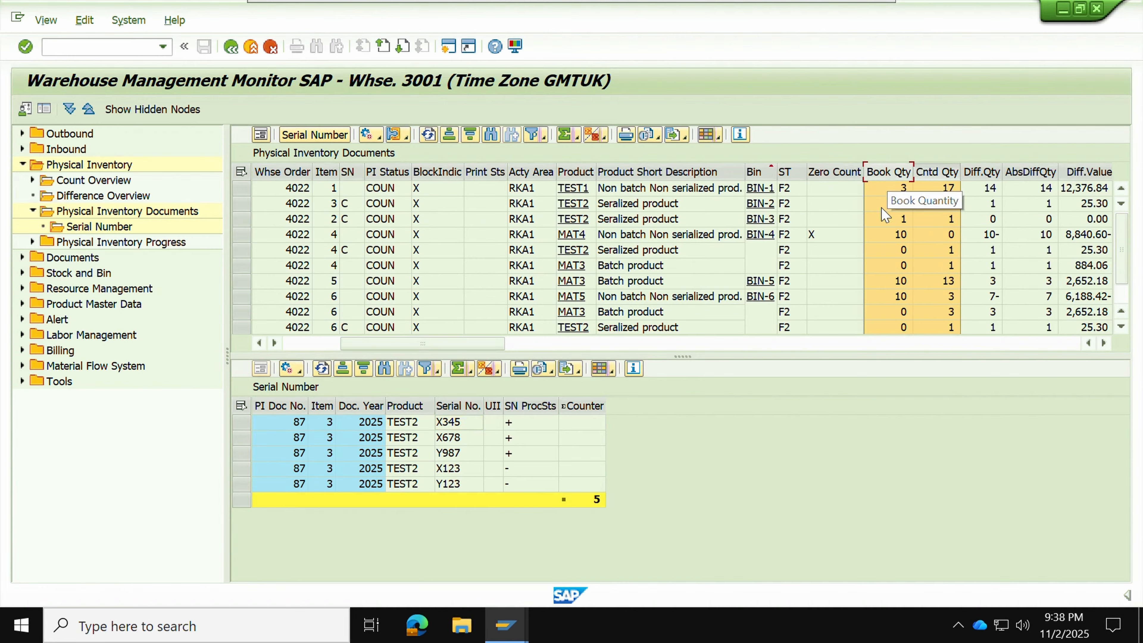
pyautogui.click(982, 173)
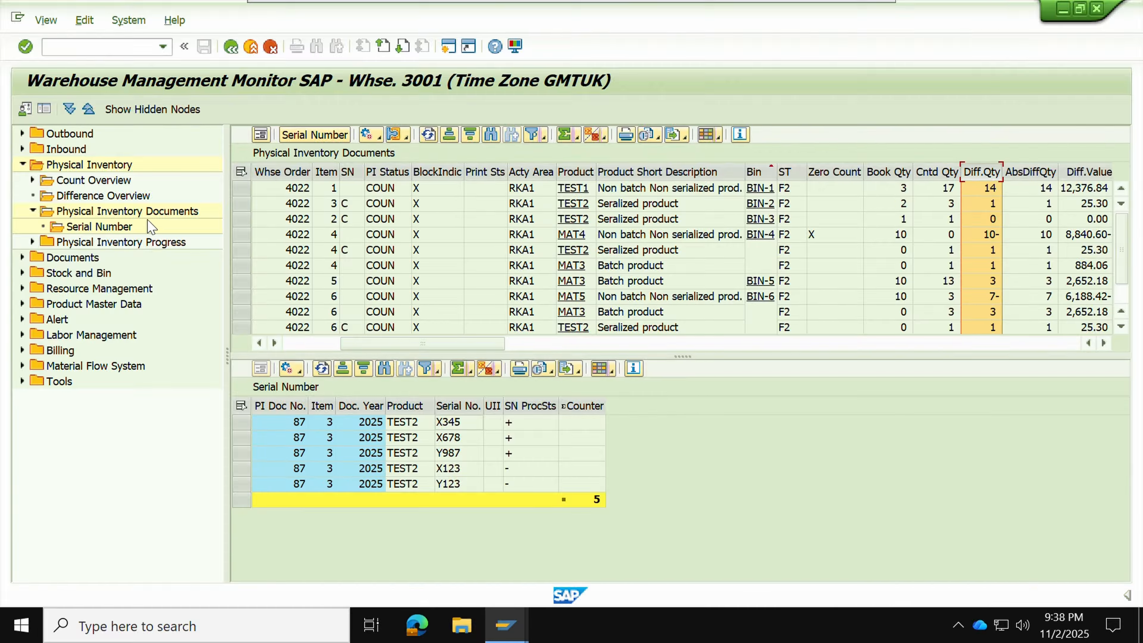
# Examine the difference quantity and difference value of the BIN-1 item for product TEST1
pyautogui.click(242, 188)
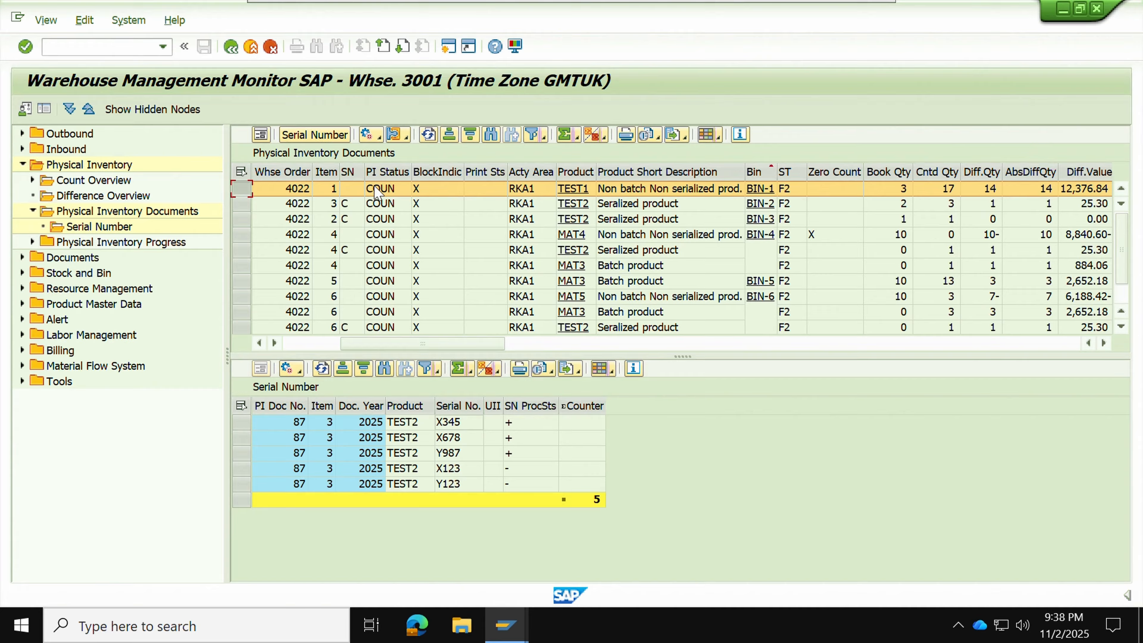
pyautogui.click(985, 189)
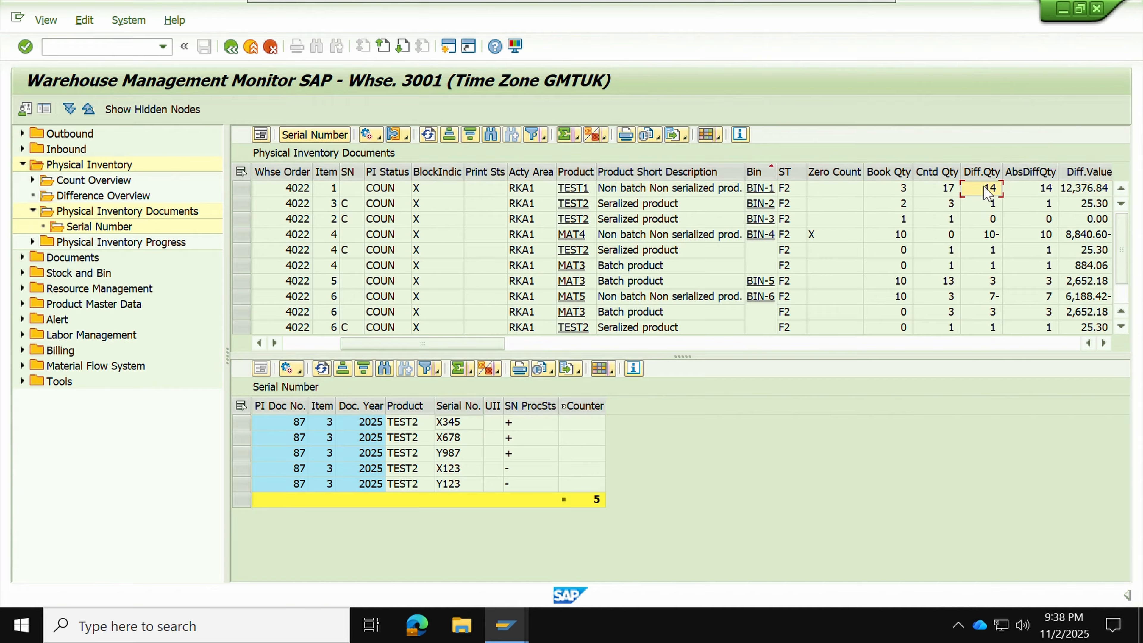
pyautogui.click(1074, 192)
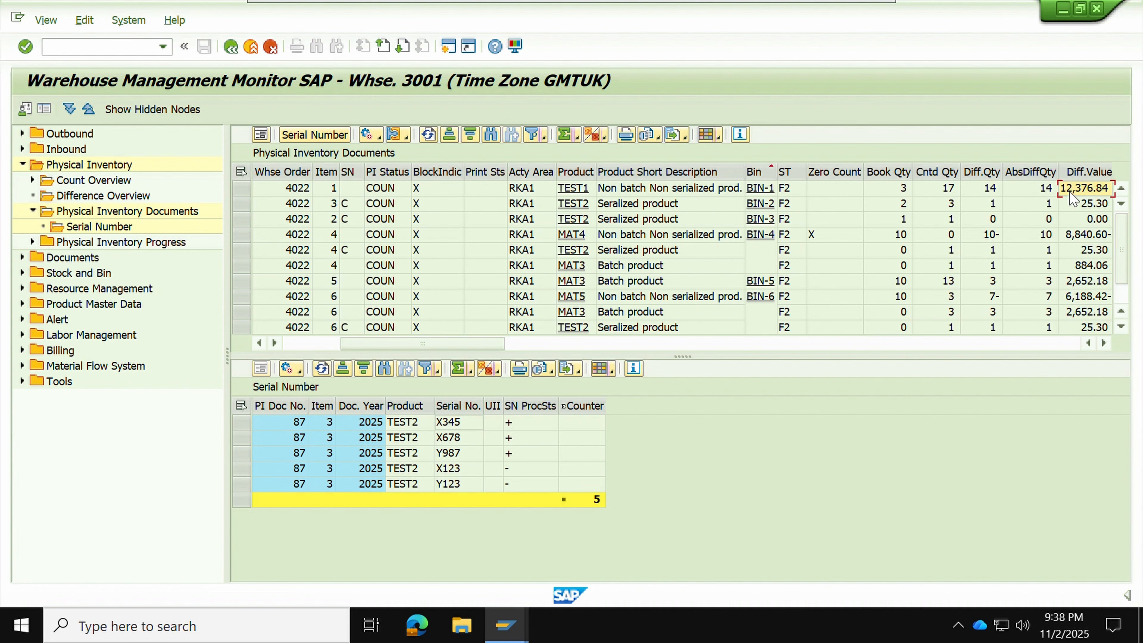
# Review the document methods available for the BIN-1 item, close the list, and select the MAT3 row of item 4
pyautogui.click(237, 188)
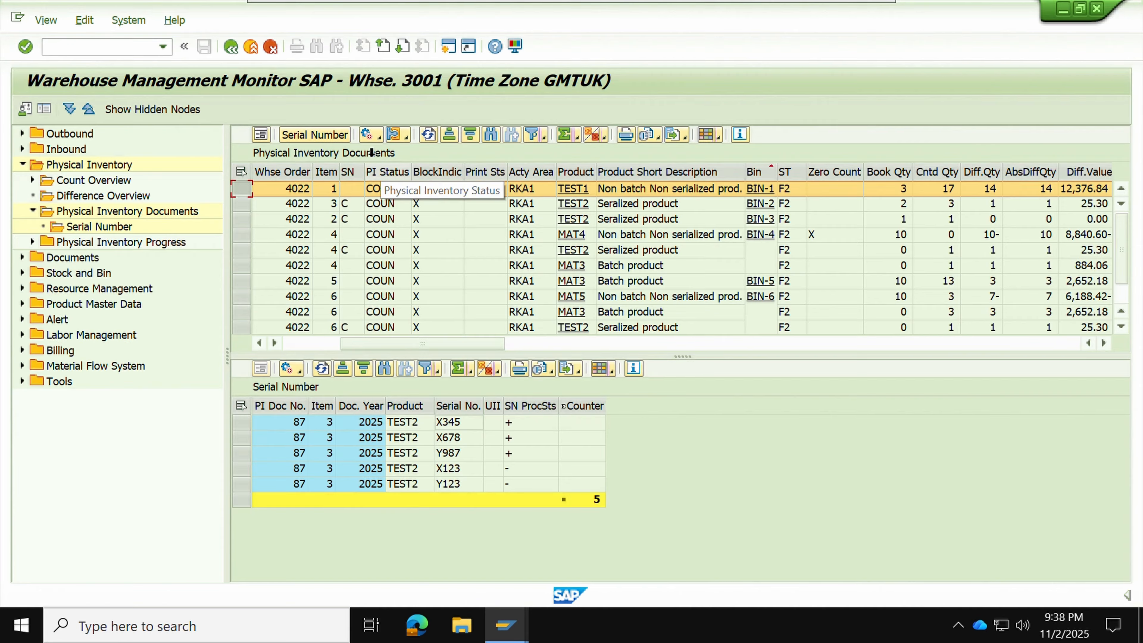
pyautogui.click(371, 135)
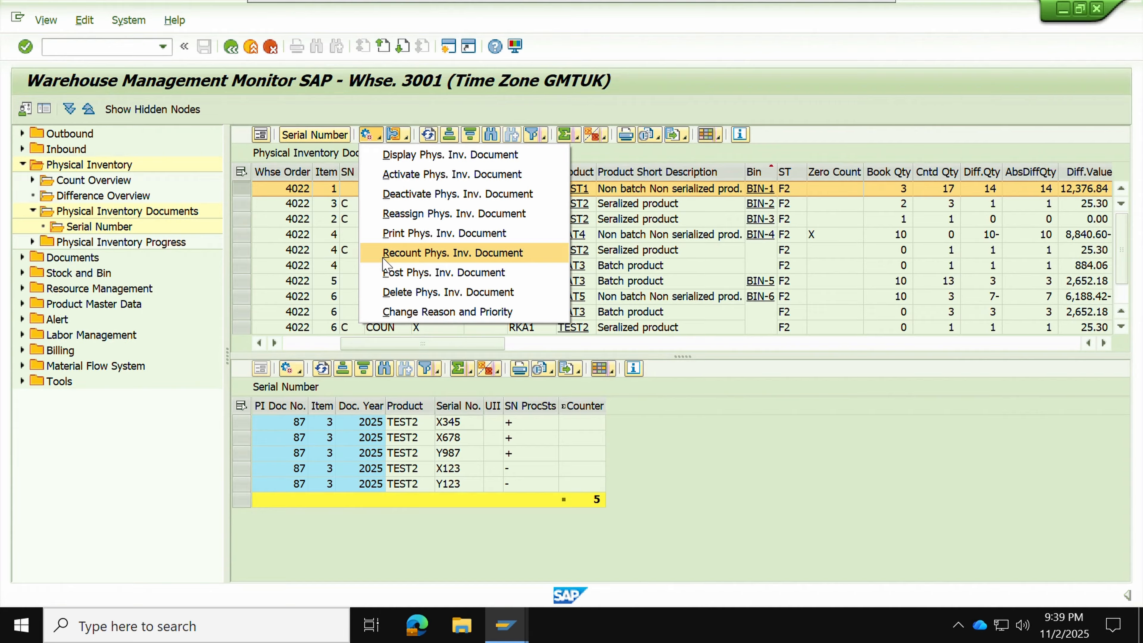
pyautogui.click(711, 270)
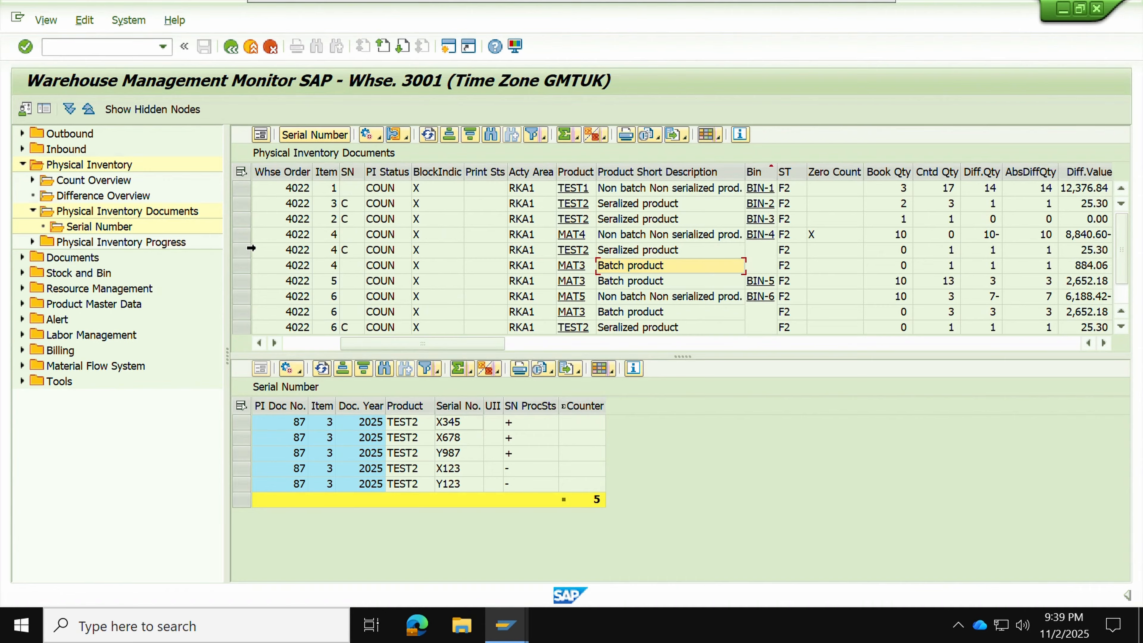
pyautogui.click(243, 250)
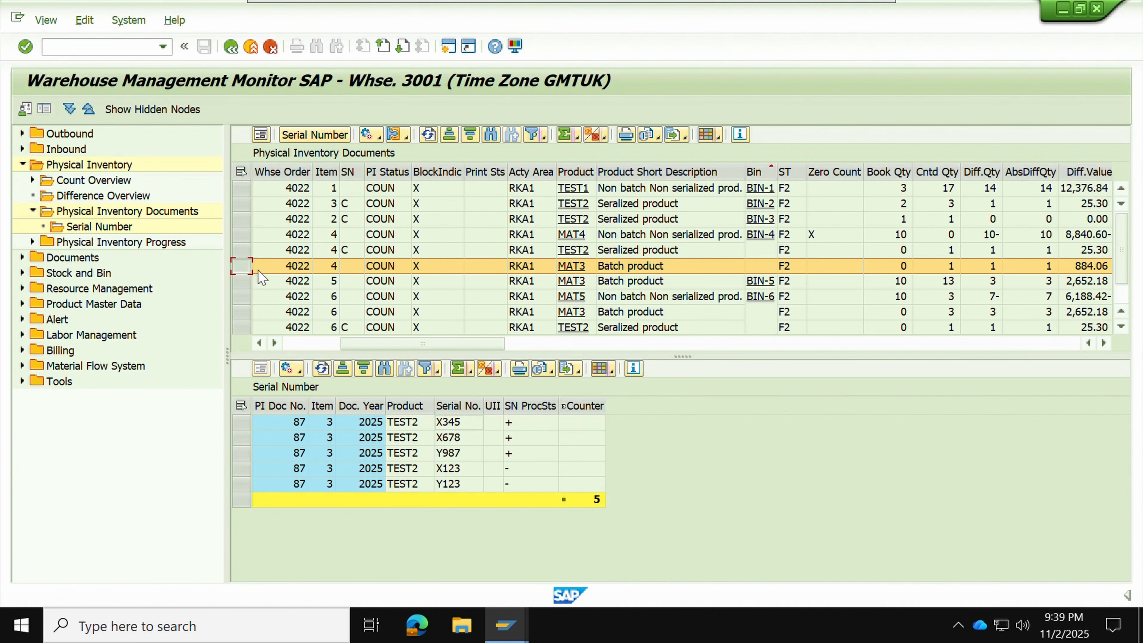
# Review the document methods available for the TEST2 row of item 4 and for all physical inventory items selected together
pyautogui.click(242, 266)
pyautogui.click(242, 251)
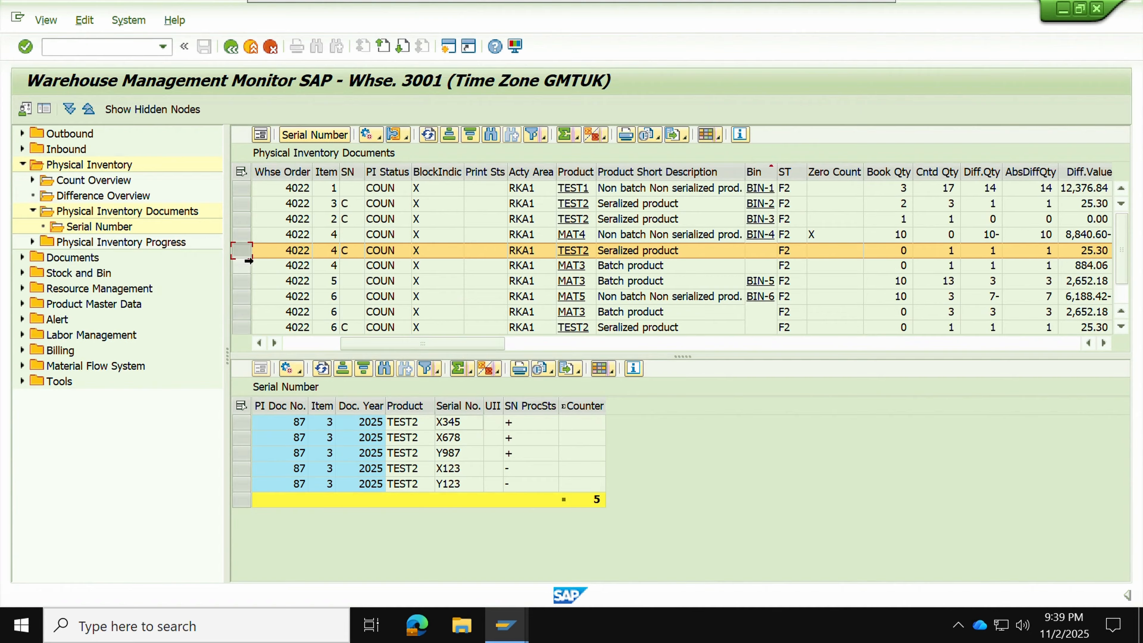
pyautogui.click(370, 134)
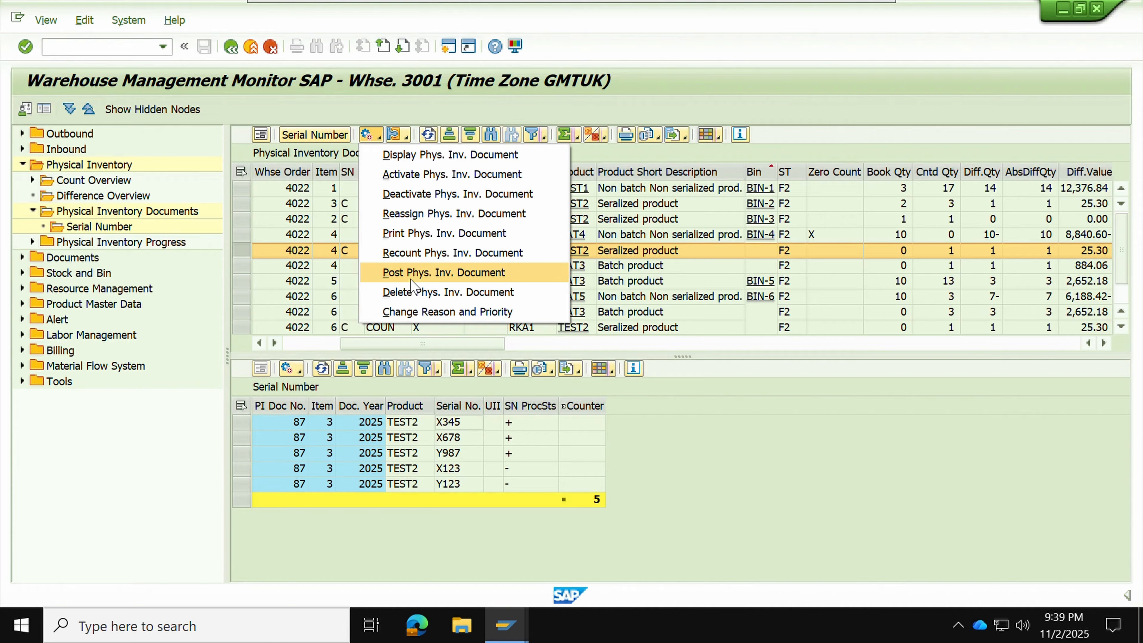
pyautogui.click(725, 297)
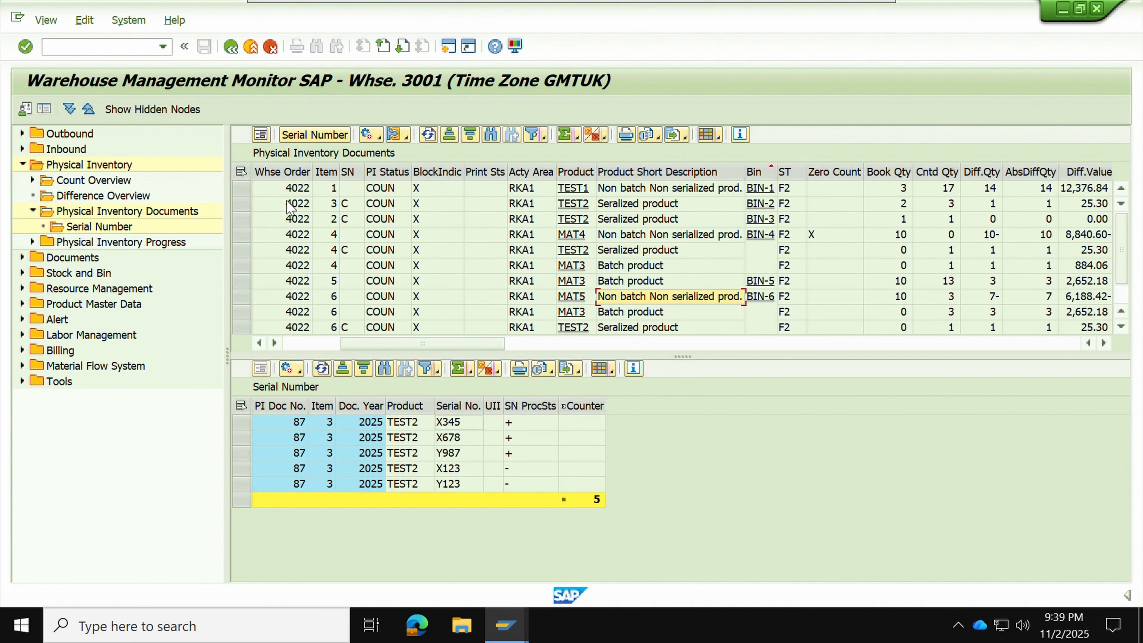
pyautogui.click(242, 171)
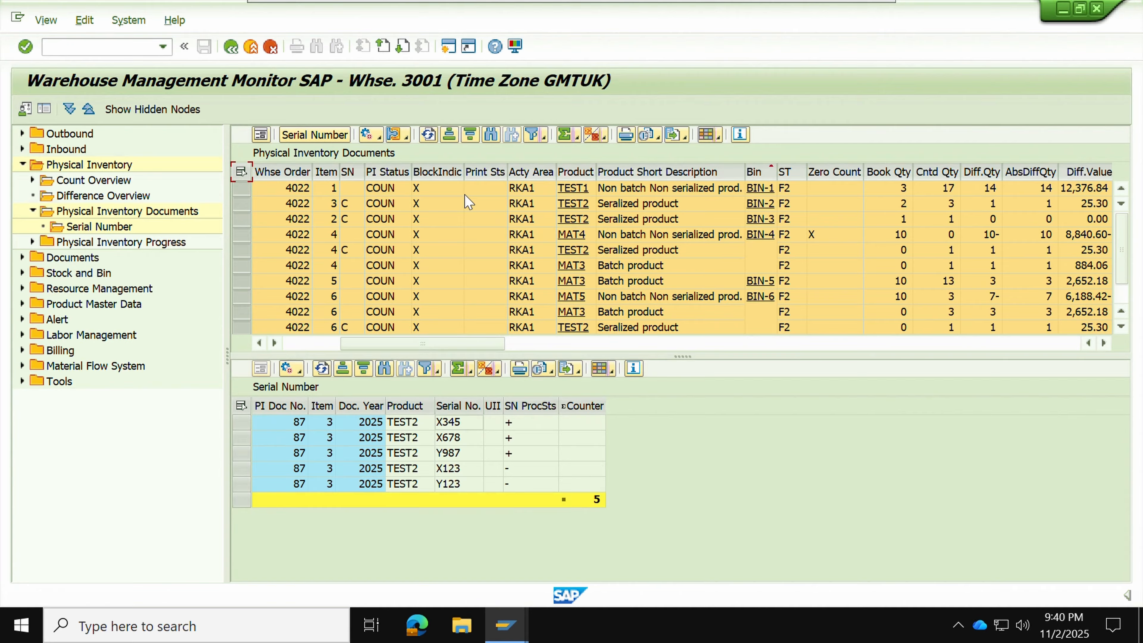
pyautogui.click(372, 134)
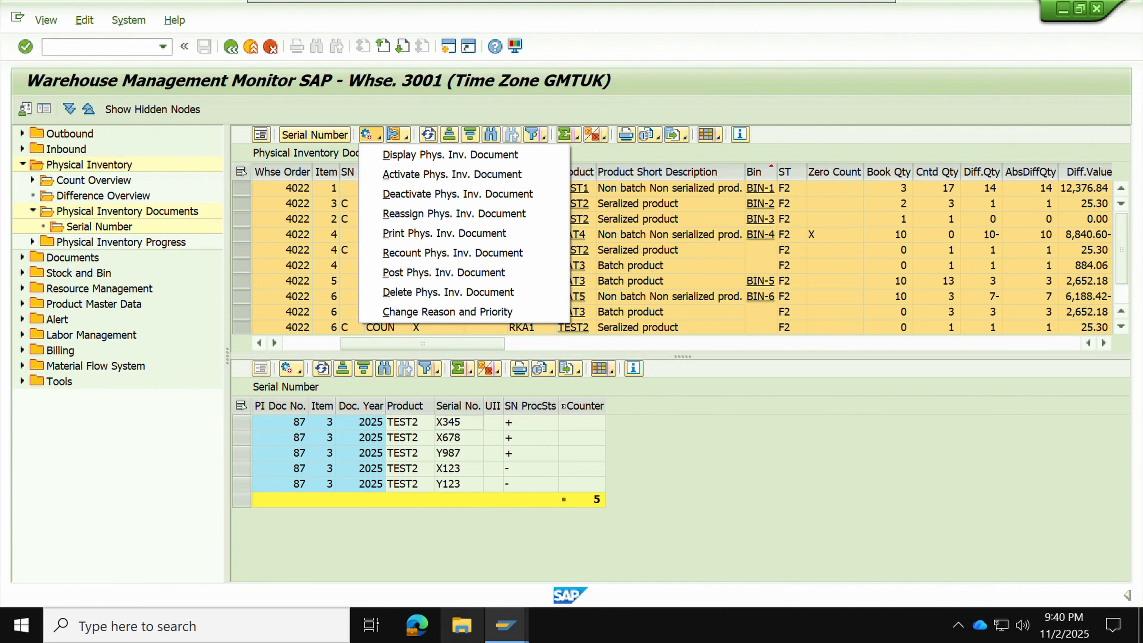
# Switch to the RF session, start /n/scwm/mon there, and open the Storage Bin selection under Stock and Bin
pyautogui.click(519, 633)
pyautogui.click(612, 546)
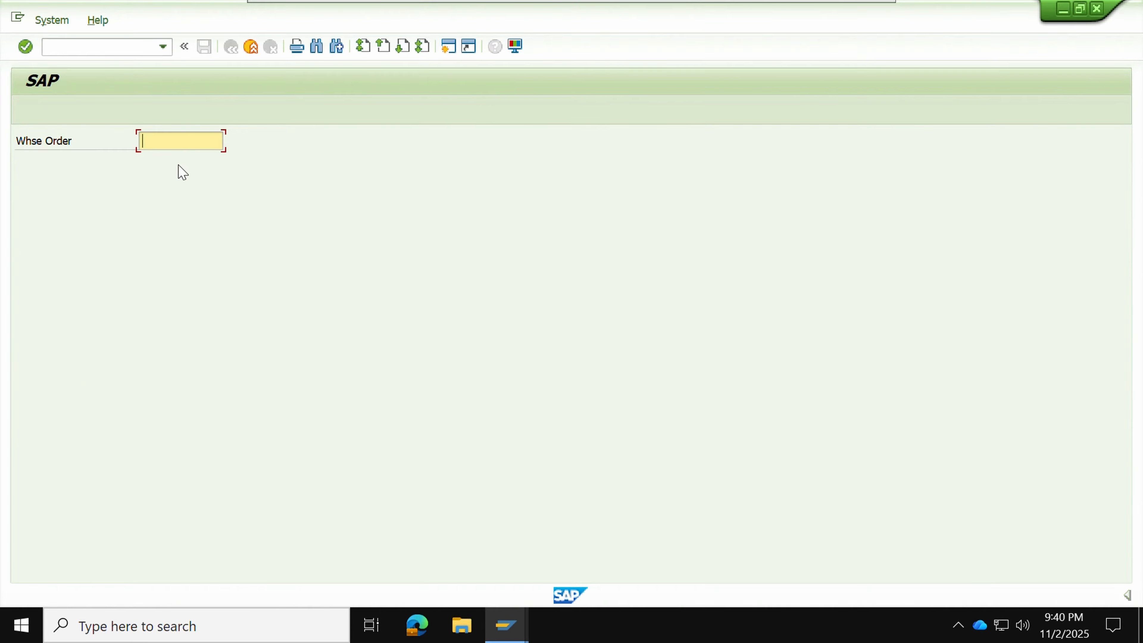
pyautogui.click(105, 47)
pyautogui.write('/n')
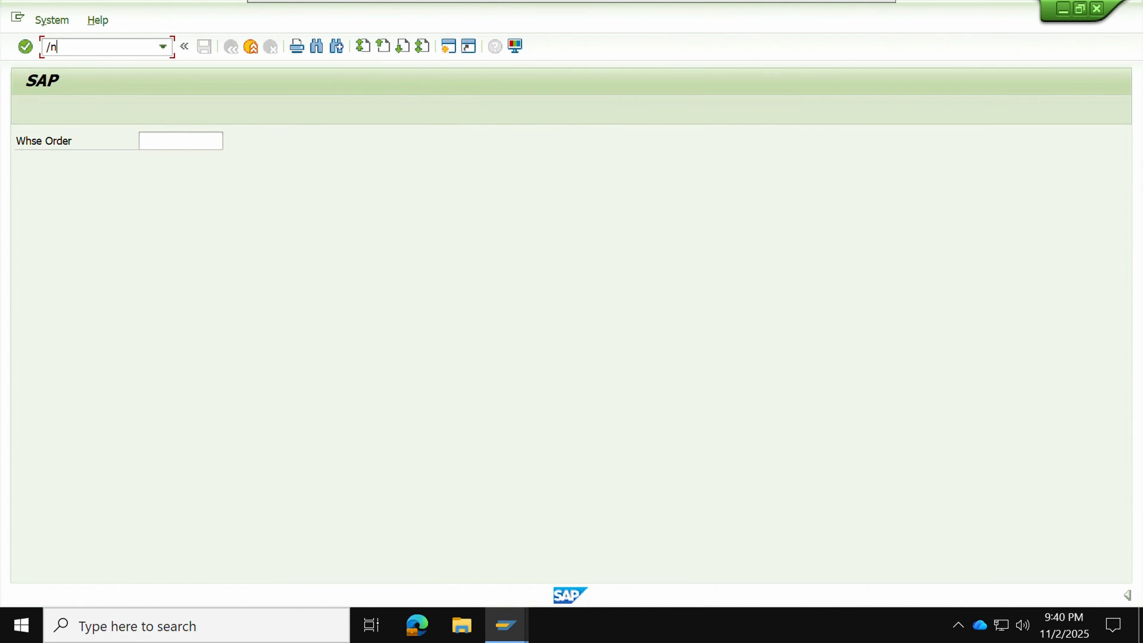
pyautogui.write('/scwm/mon')
pyautogui.press('Return')
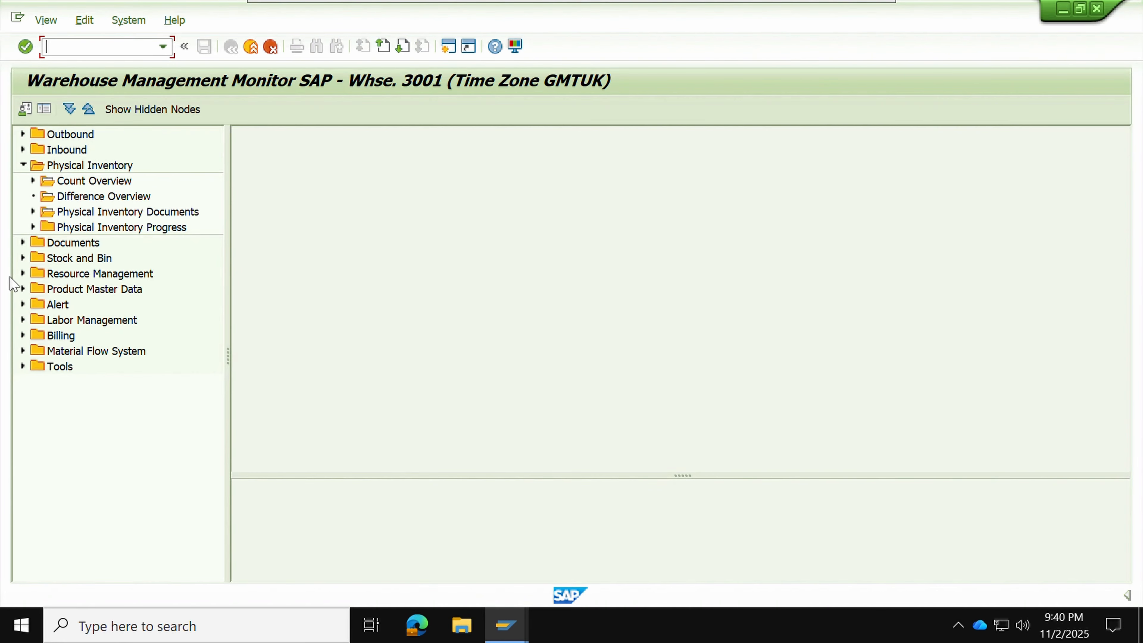
pyautogui.click(23, 258)
pyautogui.click(84, 274)
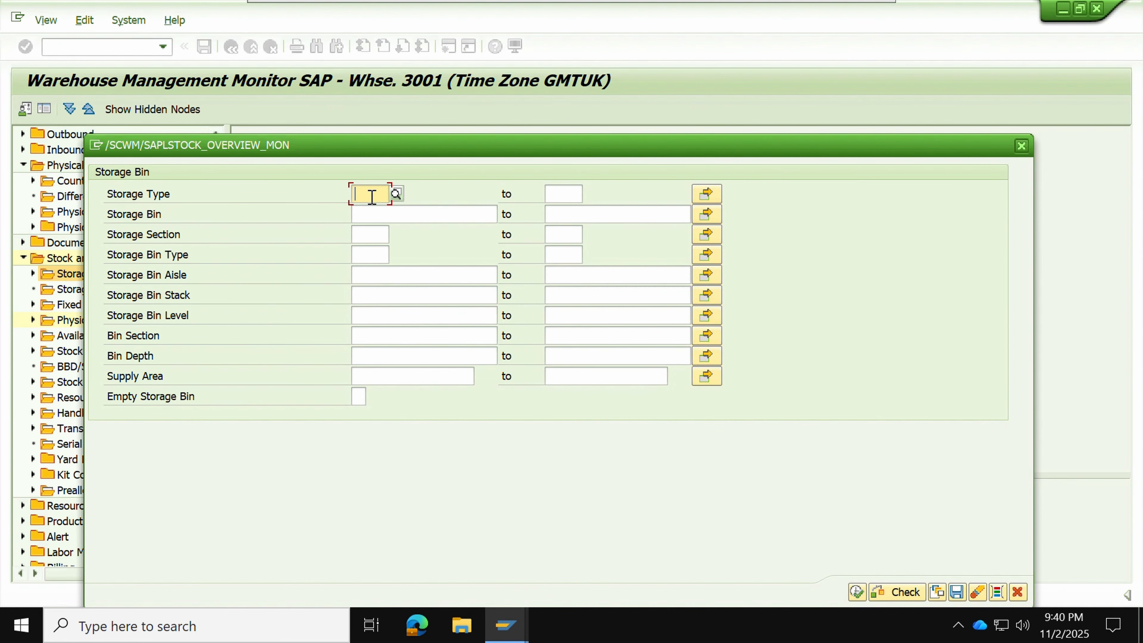
pyautogui.write('bin-')
pyautogui.press('Tab')
pyautogui.write('b')
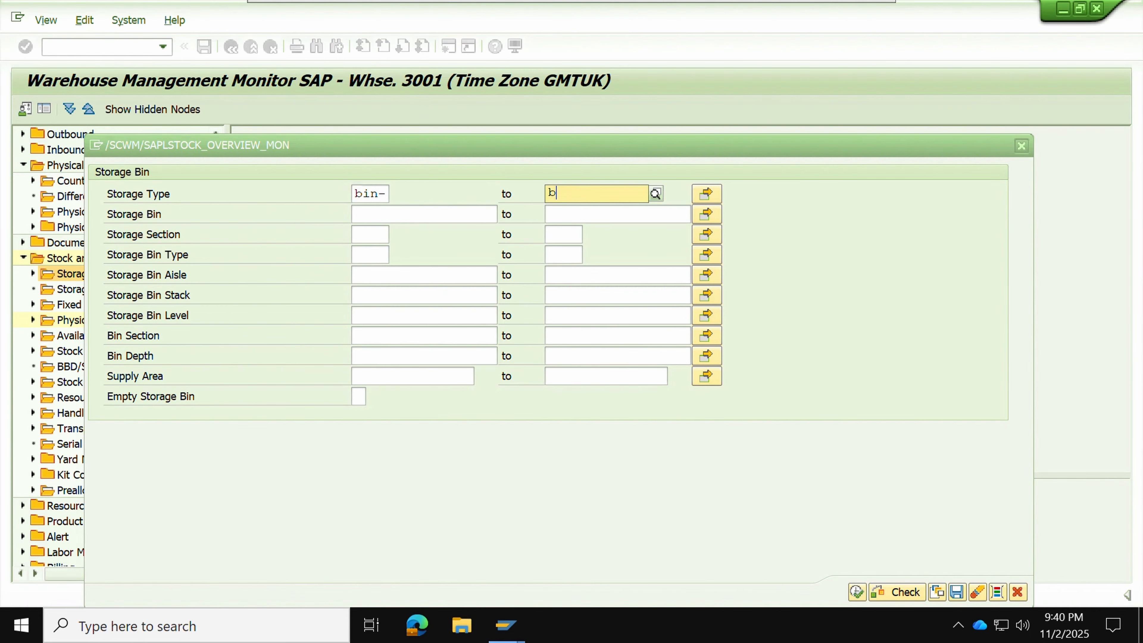
pyautogui.write('in-')
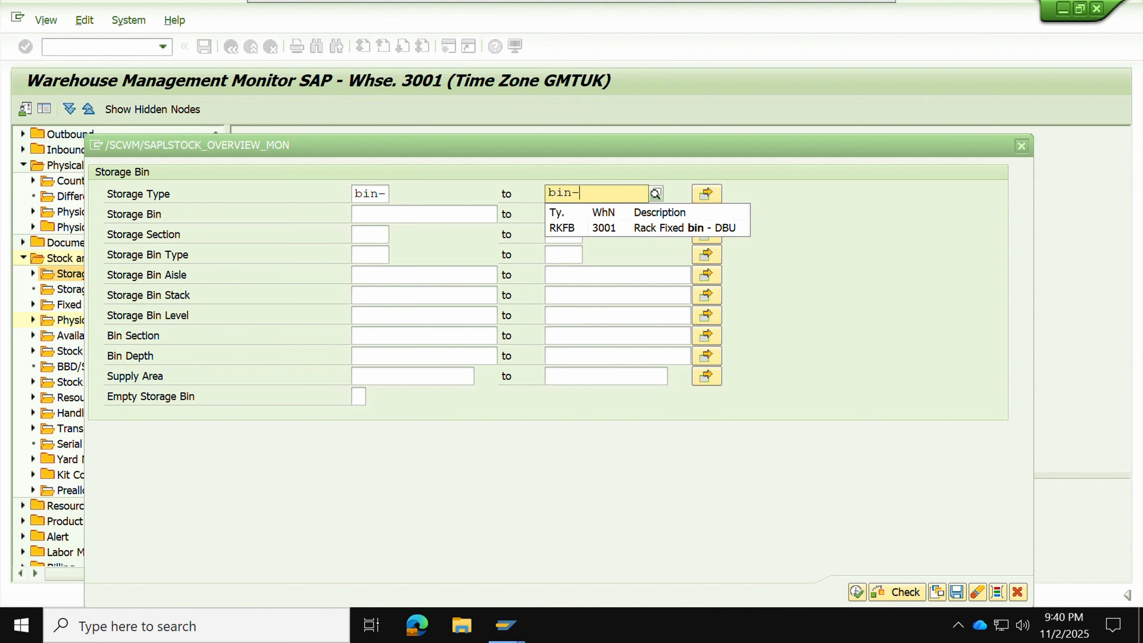
pyautogui.write('6')
pyautogui.press('BackSpace')
pyautogui.press('BackSpace')
pyautogui.press('BackSpace')
pyautogui.press('BackSpace')
pyautogui.press('BackSpace')
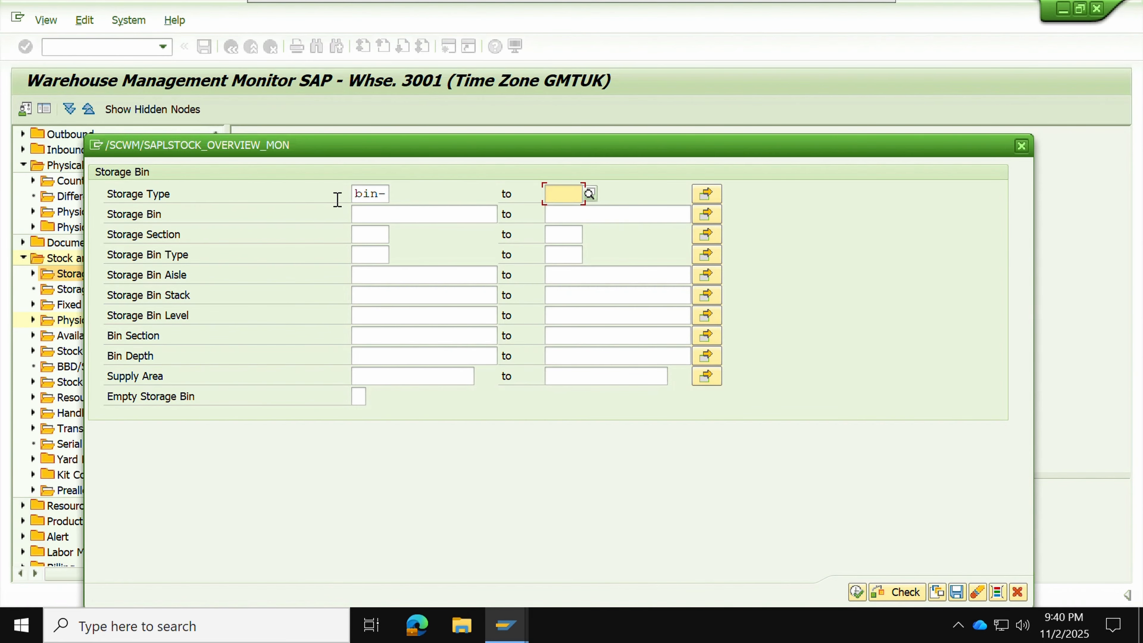
pyautogui.click(380, 193)
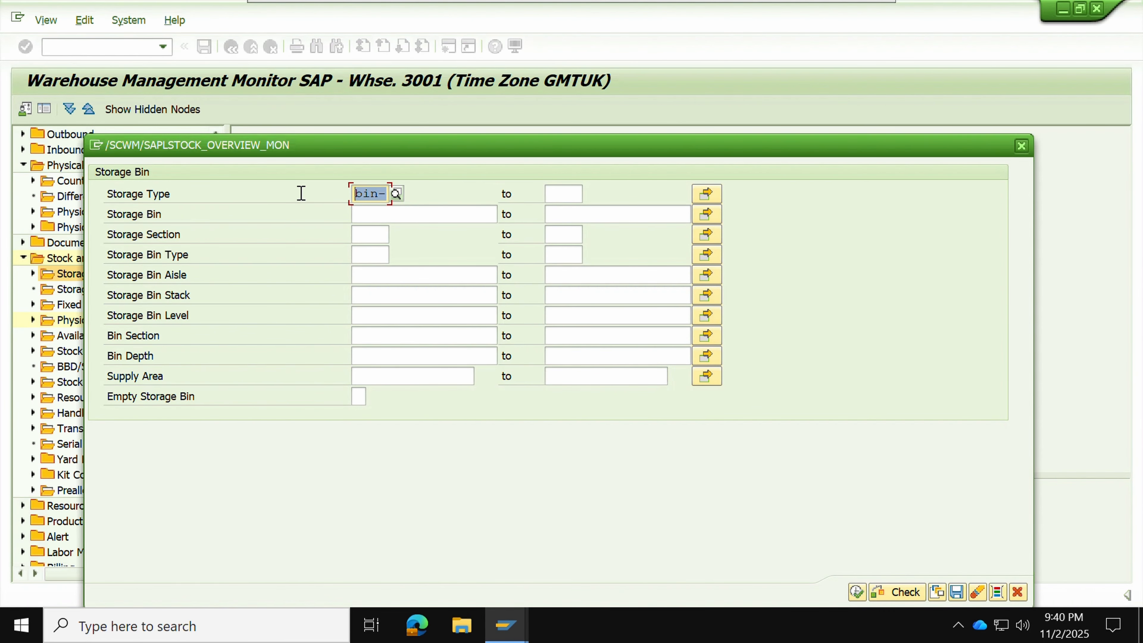
pyautogui.press('BackSpace')
# List the storage bins in the range bin-1 to bin-6
pyautogui.click(358, 214)
pyautogui.write('bin-1')
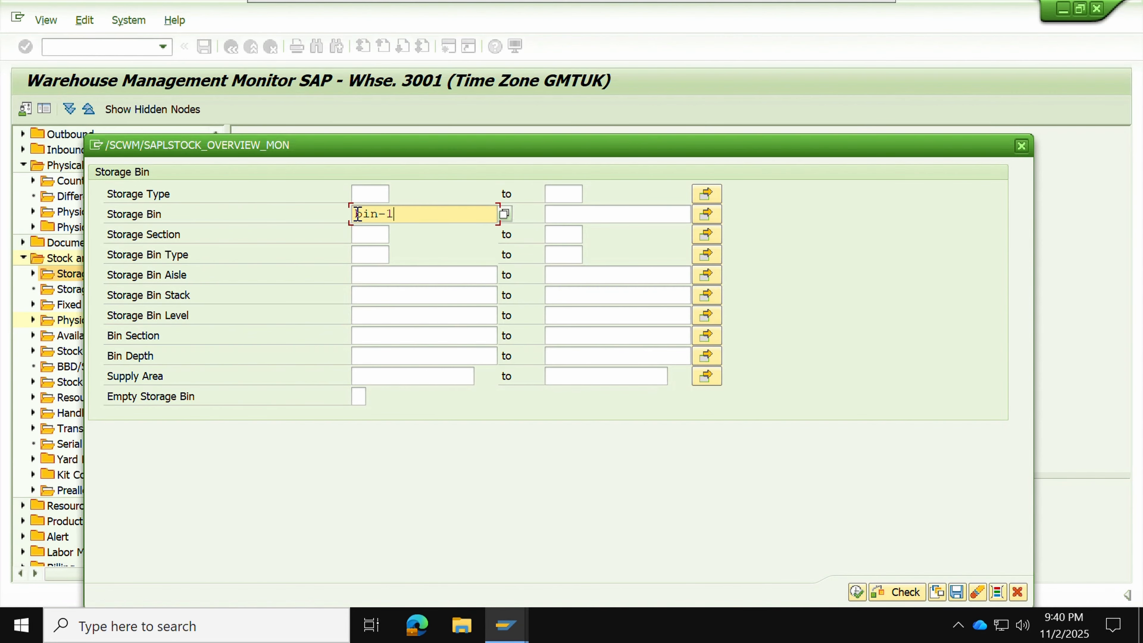
pyautogui.press('Tab')
pyautogui.write('bin-')
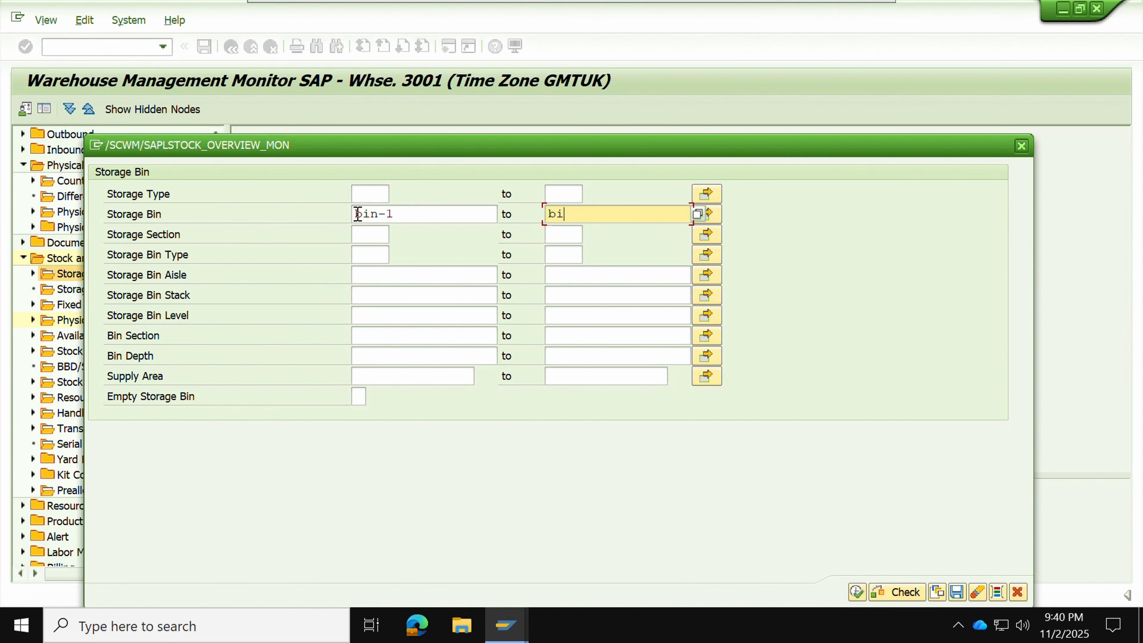
pyautogui.write('6')
pyautogui.click(856, 593)
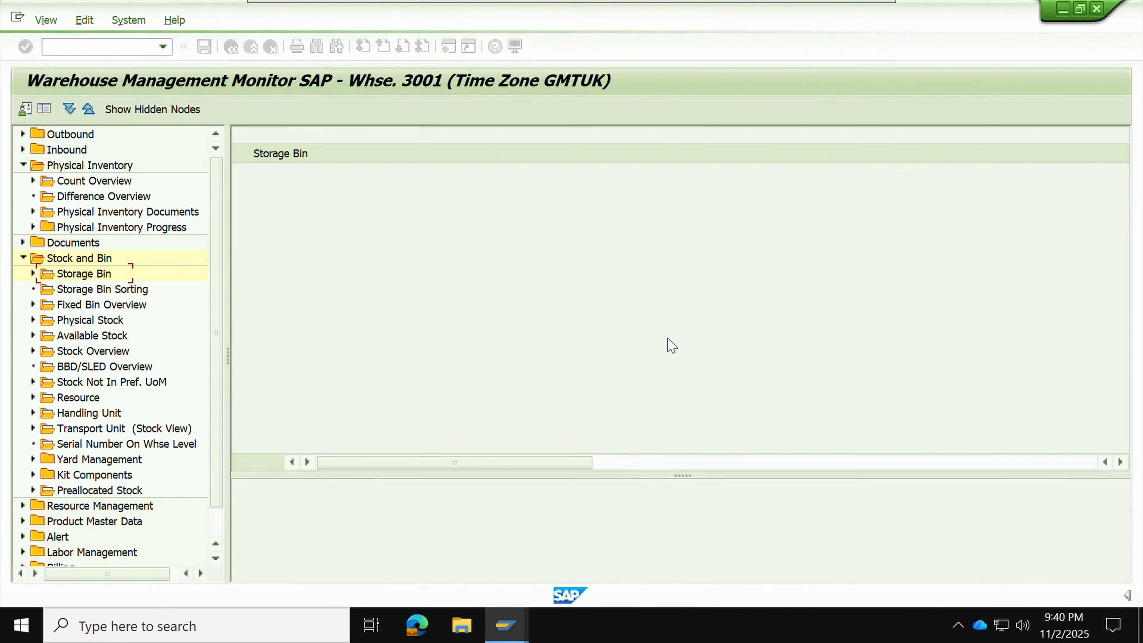
# Display the physical stock of all listed storage bins and enlarge the stock list so every row can be read
pyautogui.click(242, 172)
pyautogui.click(315, 135)
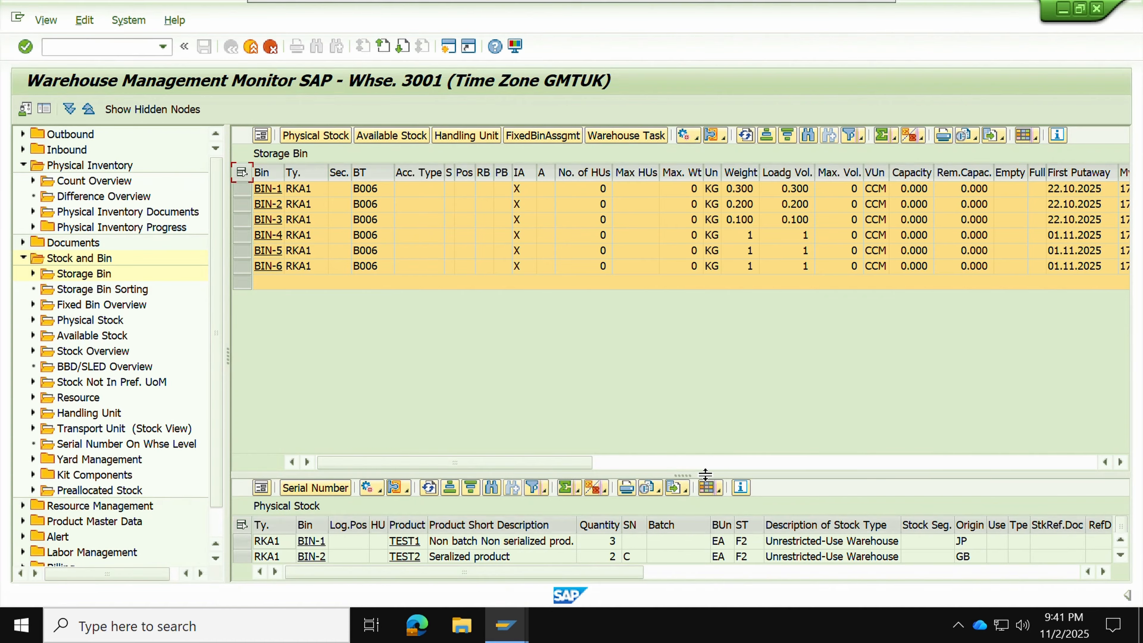
pyautogui.moveTo(706, 475); pyautogui.dragTo(702, 314)
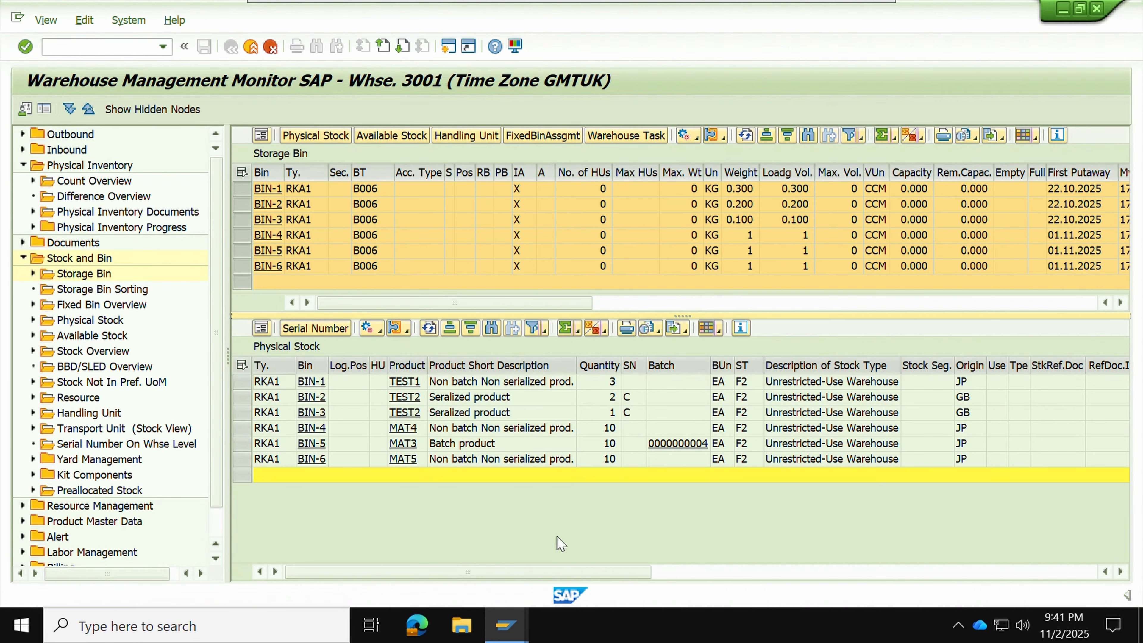
# Return to the session with the physical inventory documents and check the PI Status column of the items
pyautogui.moveTo(508, 623)
pyautogui.click(304, 566)
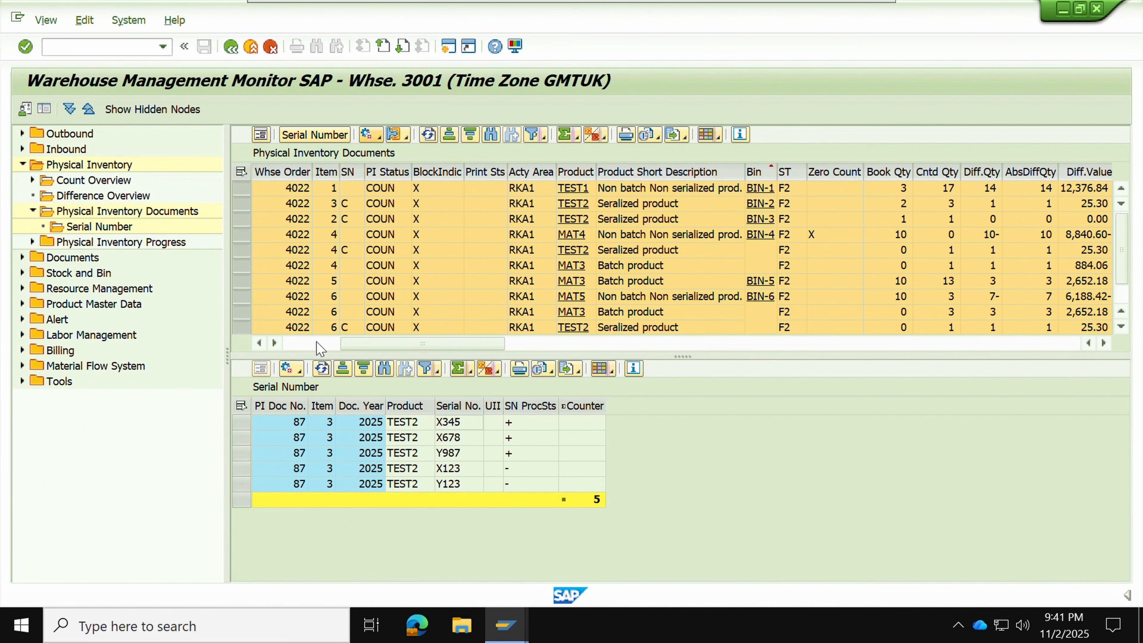
pyautogui.click(378, 134)
pyautogui.click(633, 160)
pyautogui.click(379, 175)
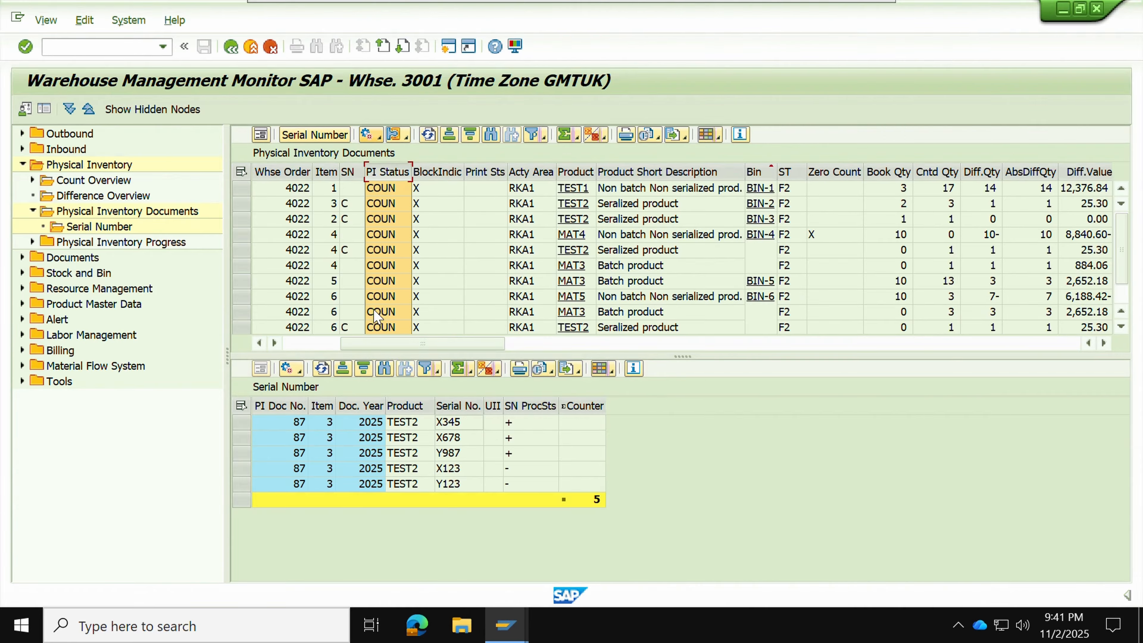
# Try to post the physical inventory document for all items at once and close the log
pyautogui.click(241, 172)
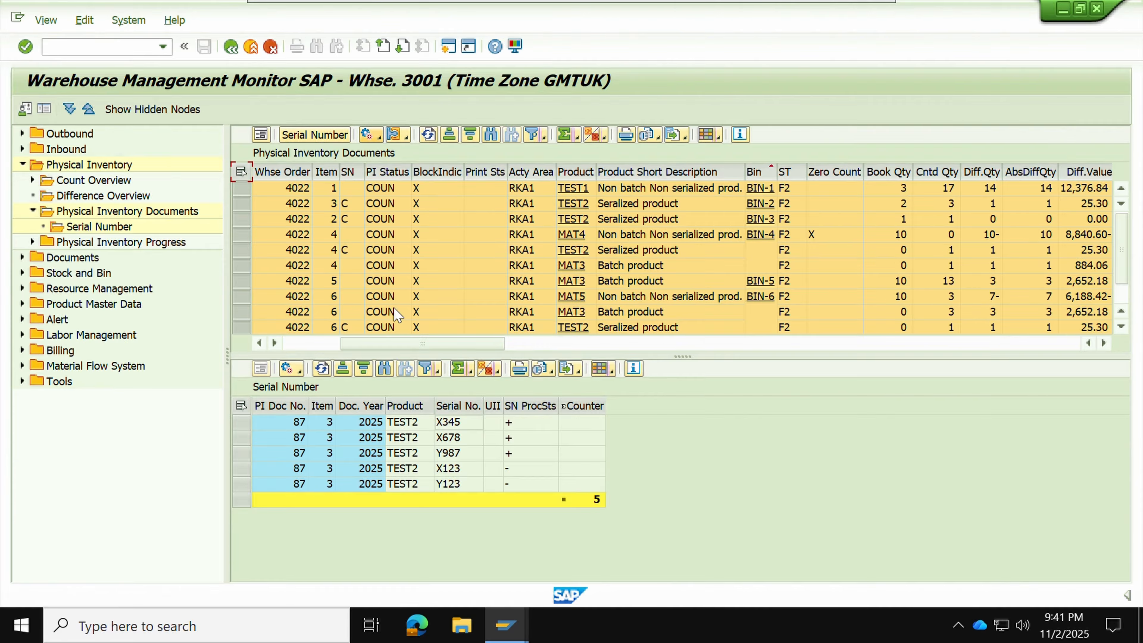
pyautogui.click(381, 136)
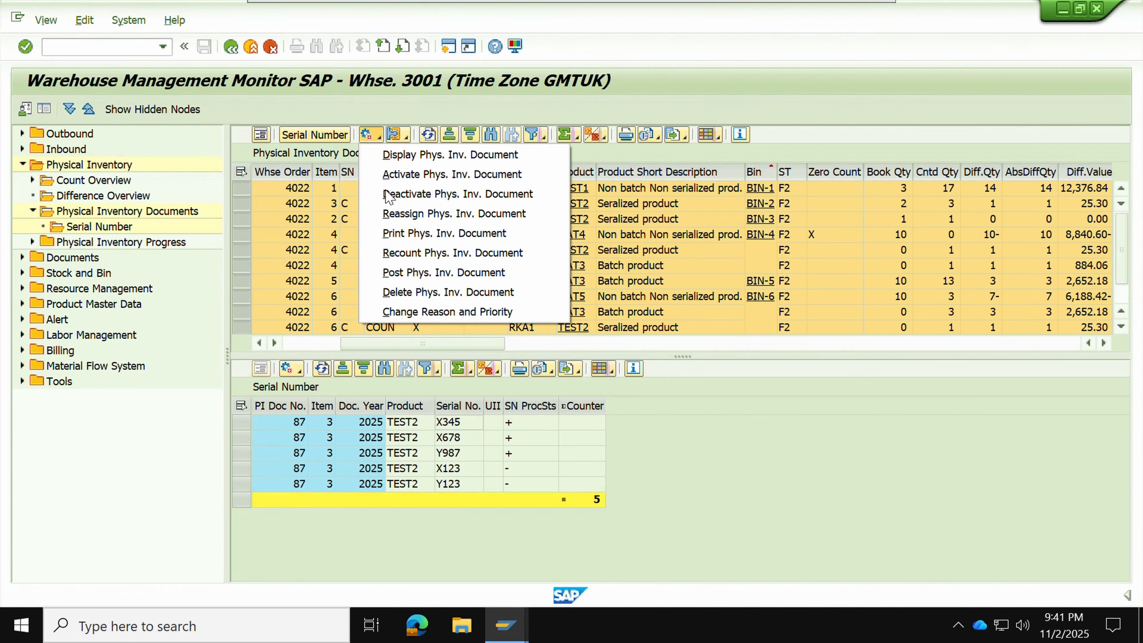
pyautogui.click(399, 273)
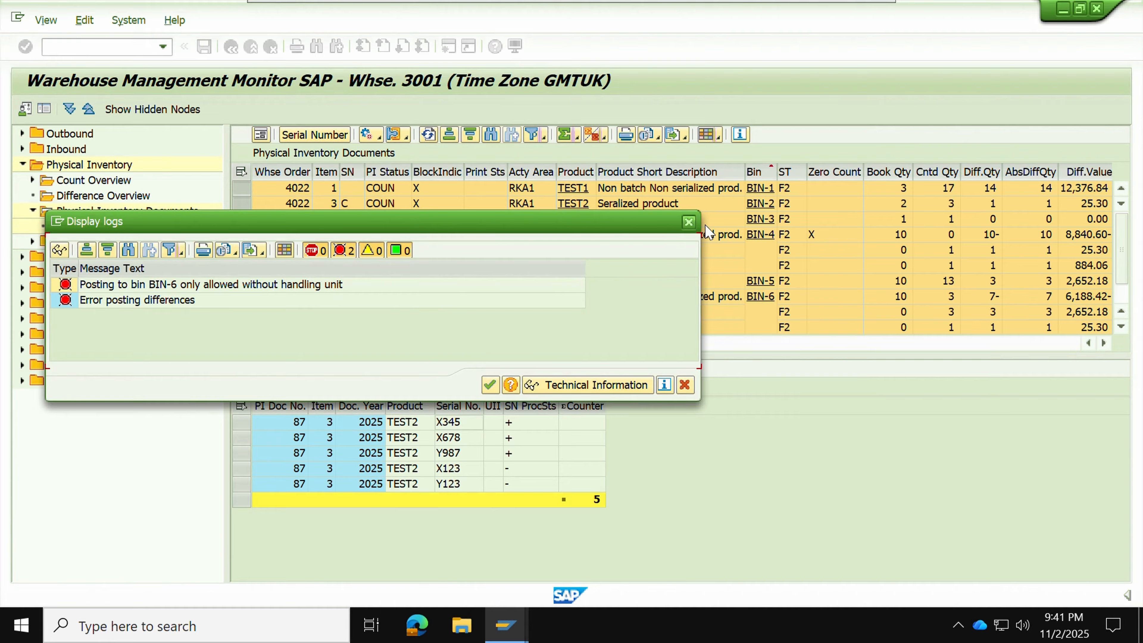
pyautogui.click(689, 222)
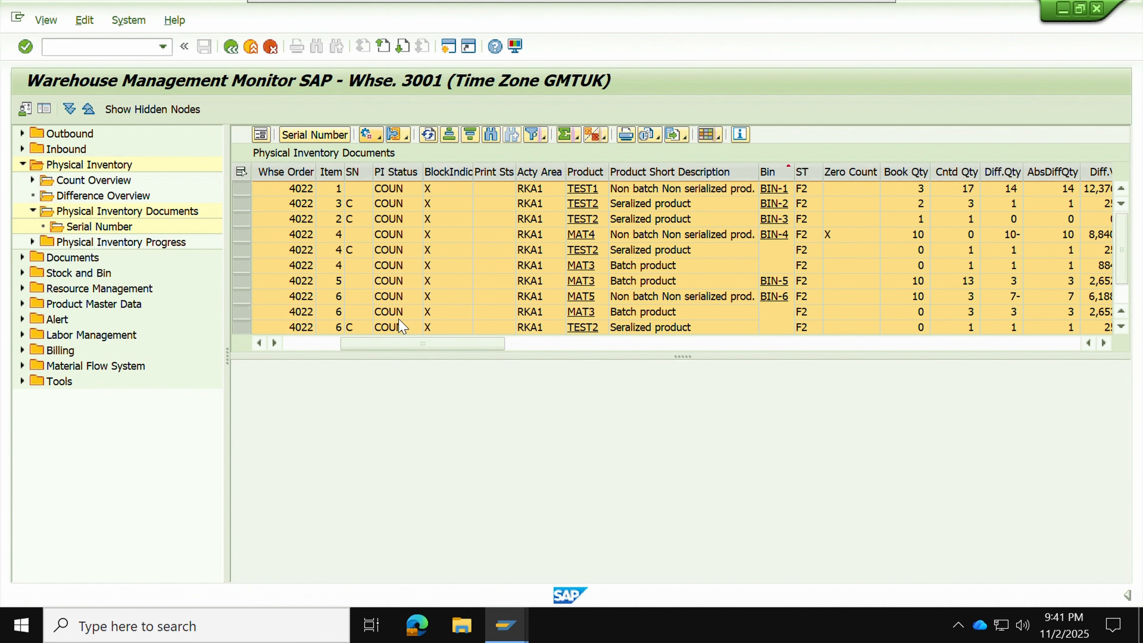
# Select the MAT5 row in BIN-6 and examine its counting details and handling unit column
pyautogui.click(242, 297)
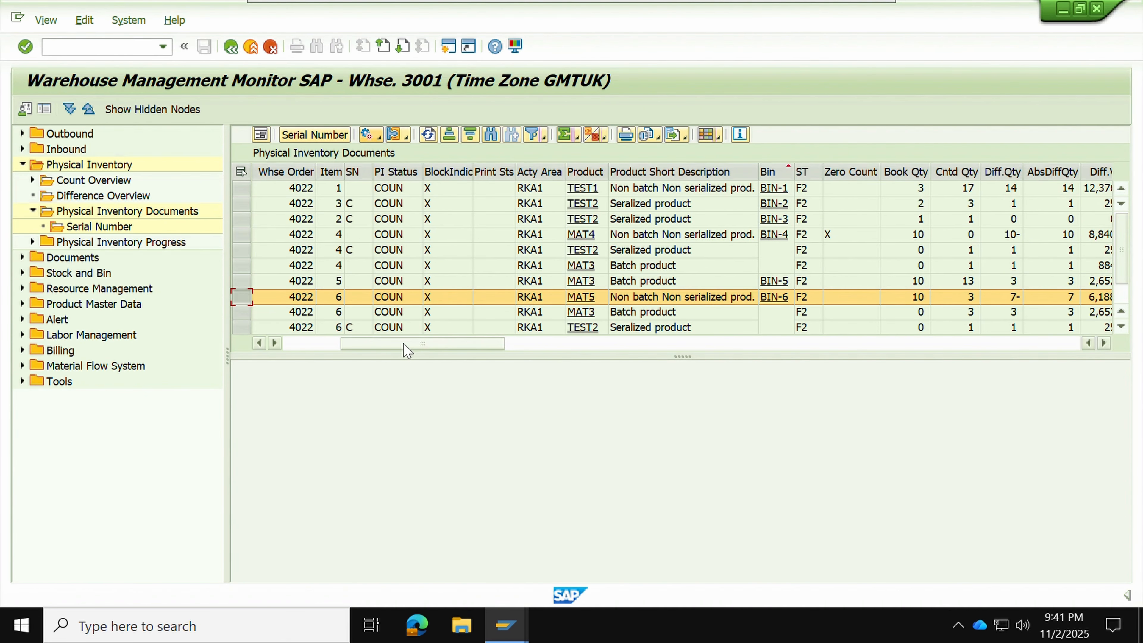
pyautogui.moveTo(407, 350); pyautogui.dragTo(712, 351)
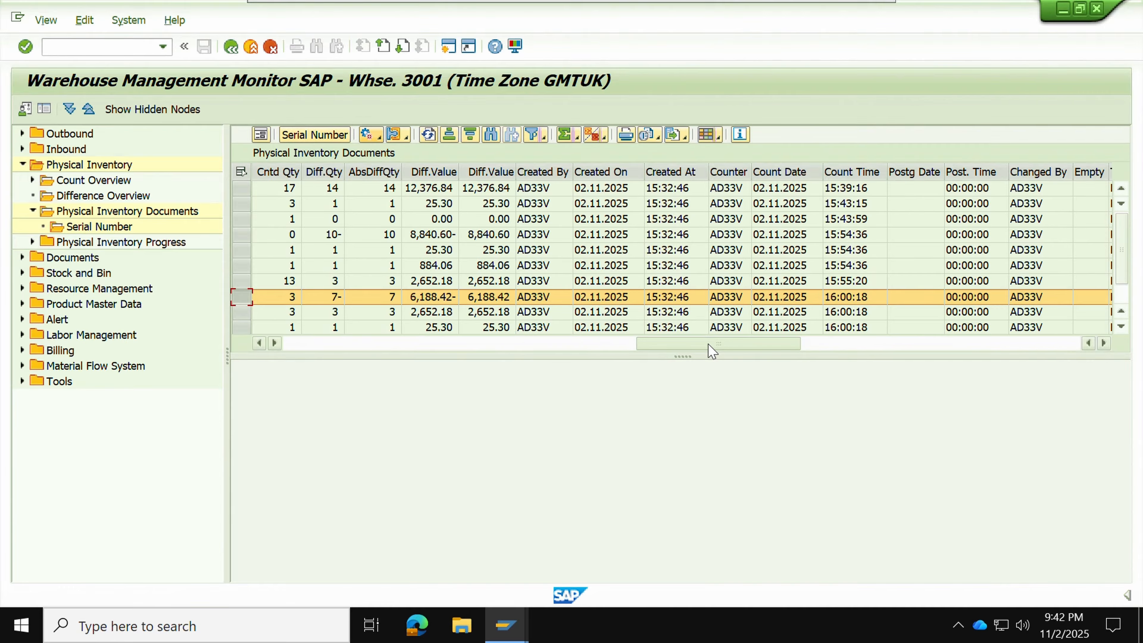
pyautogui.moveTo(713, 351); pyautogui.dragTo(302, 358)
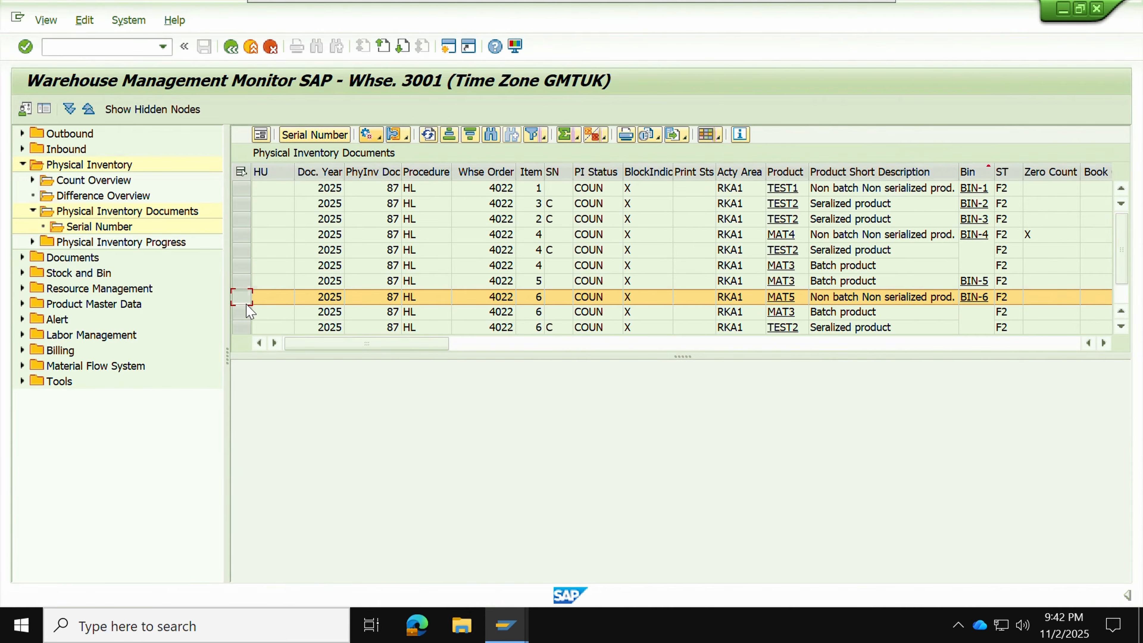
pyautogui.click(271, 296)
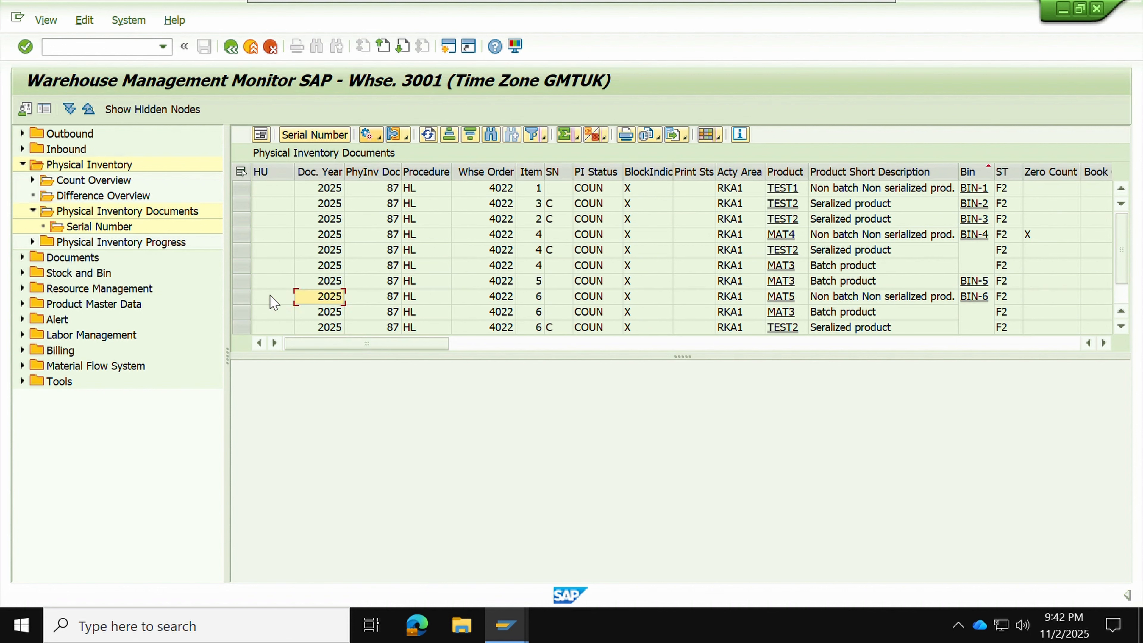
pyautogui.click(242, 298)
pyautogui.click(247, 313)
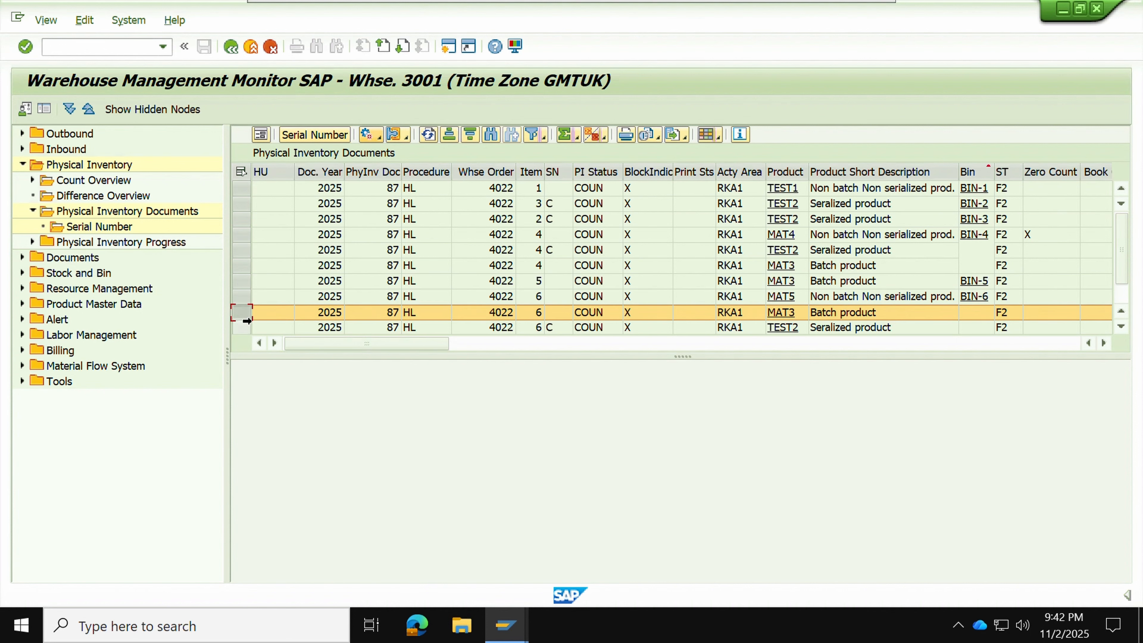
pyautogui.click(242, 297)
pyautogui.click(242, 219)
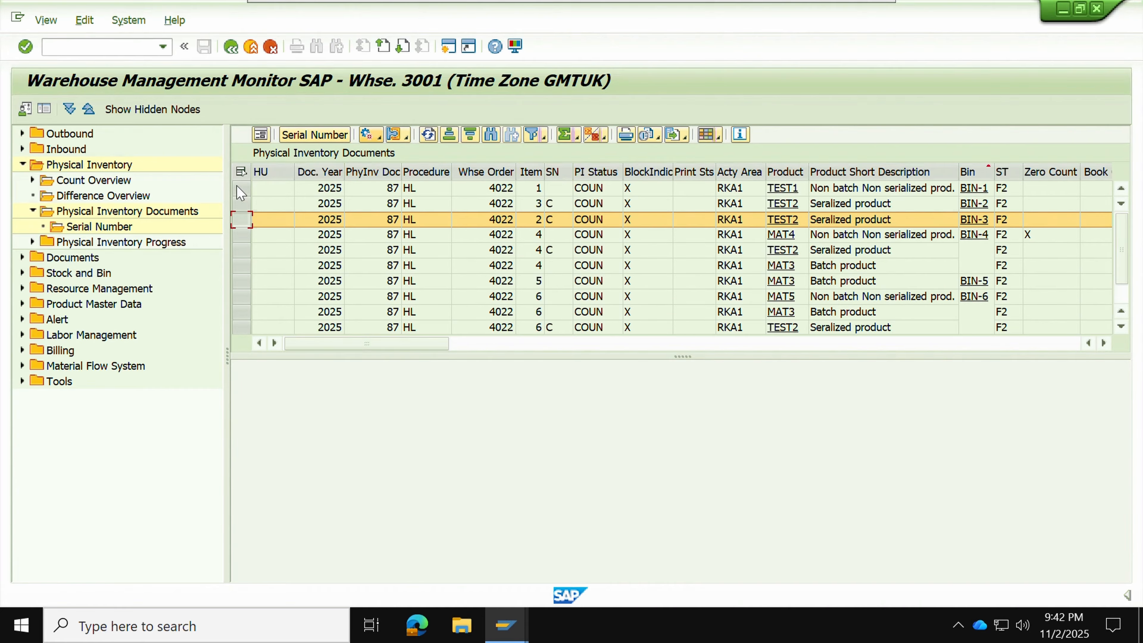
pyautogui.click(242, 189)
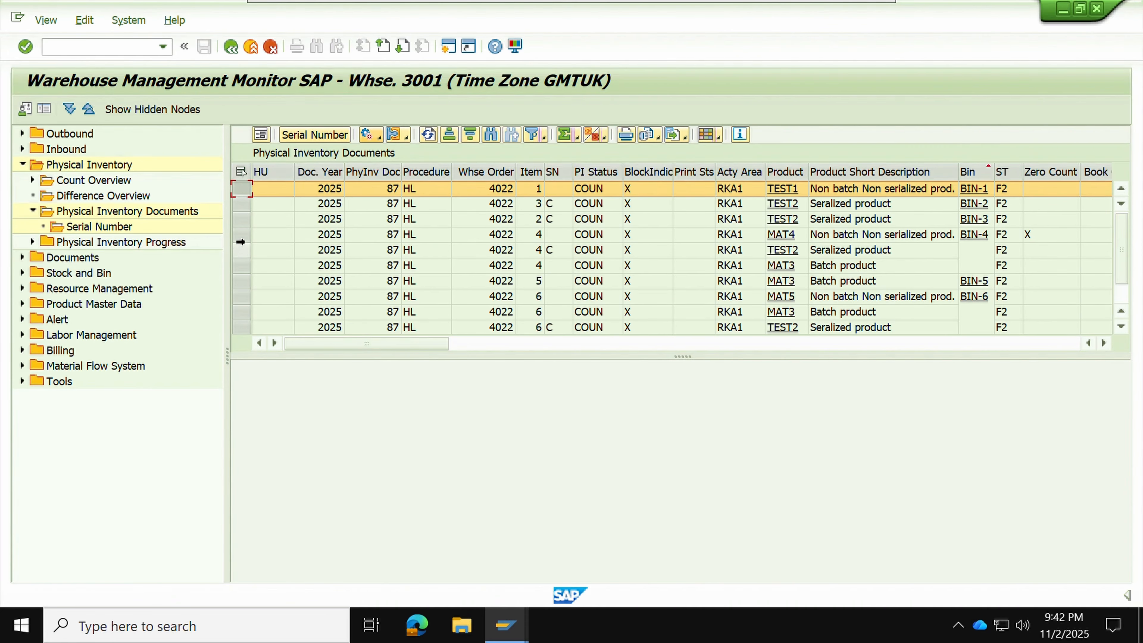
pyautogui.click(242, 220)
# Select all physical inventory items except the MAT5, MAT3 and TEST2 rows of item 6
pyautogui.click(240, 173)
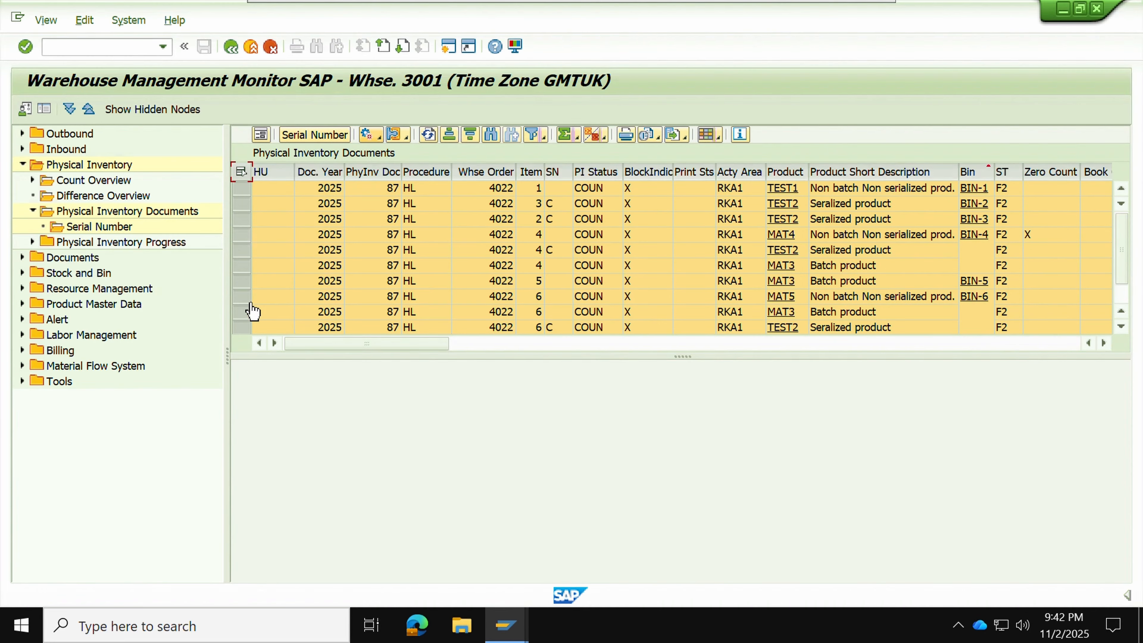
pyautogui.keyDown('ctrl'); pyautogui.click(242, 297); pyautogui.keyUp('ctrl')
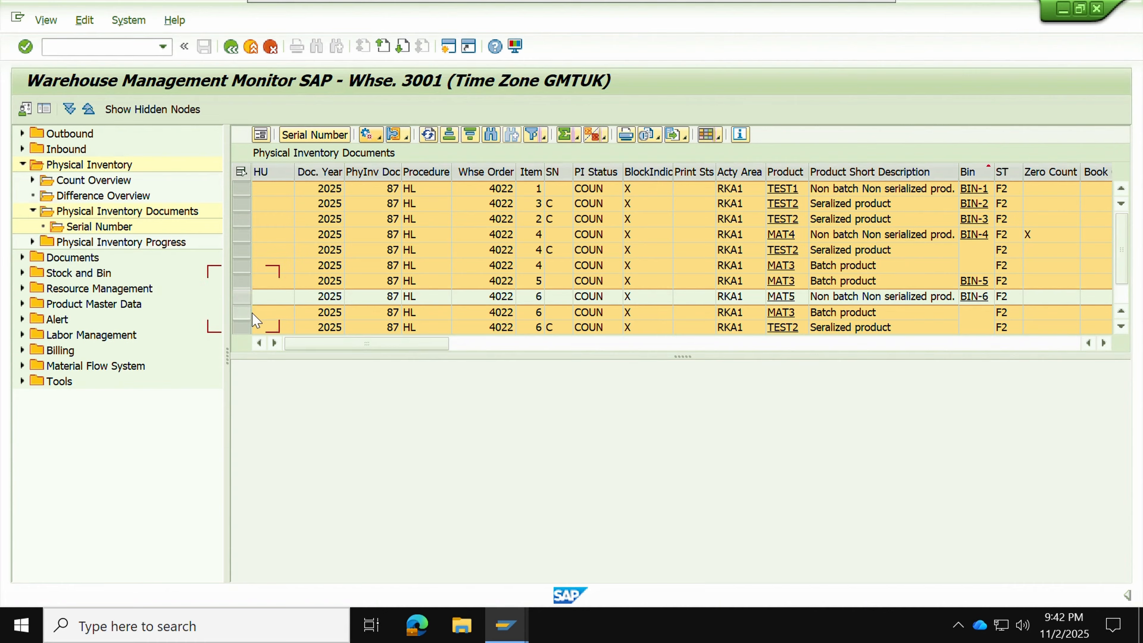
pyautogui.keyDown('ctrl'); pyautogui.click(241, 312); pyautogui.keyUp('ctrl')
pyautogui.keyDown('ctrl'); pyautogui.click(243, 328); pyautogui.keyUp('ctrl')
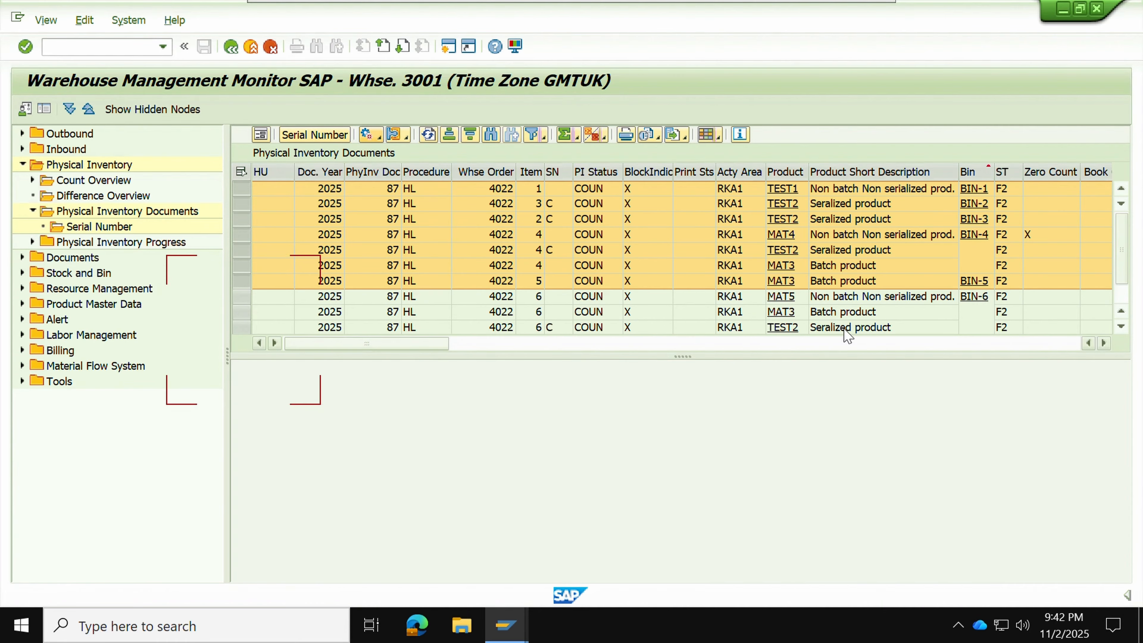
pyautogui.moveTo(1127, 253)
pyautogui.mouseDown()
pyautogui.moveTo(1129, 269)
pyautogui.moveTo(1126, 248)
pyautogui.mouseUp()
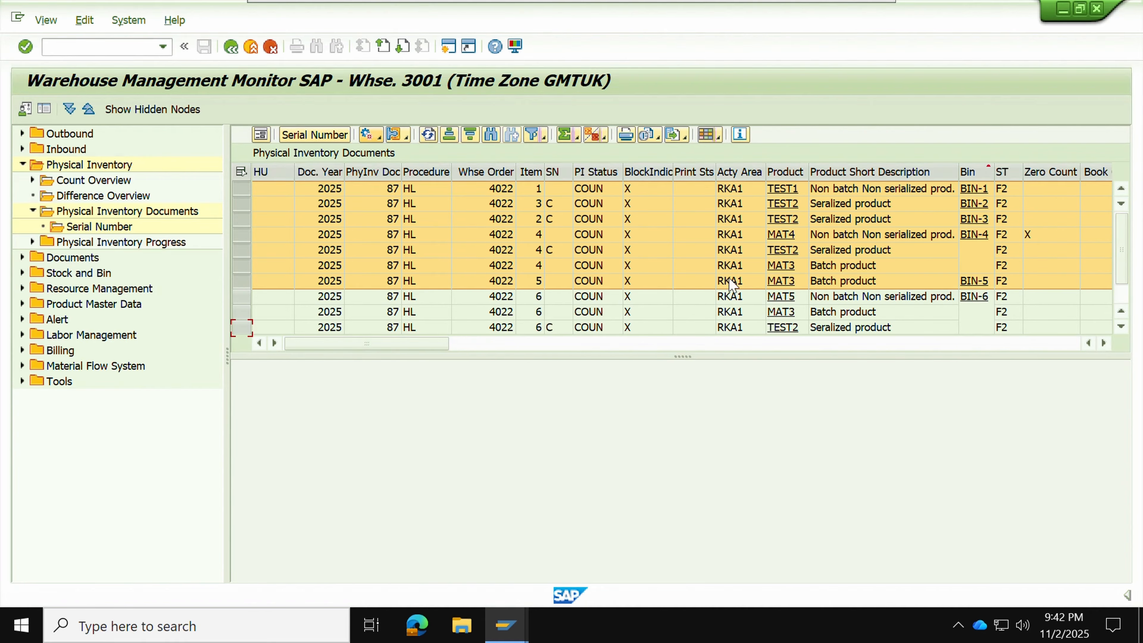
# Post the physical inventory document for the selected items 1 to 5
pyautogui.click(371, 134)
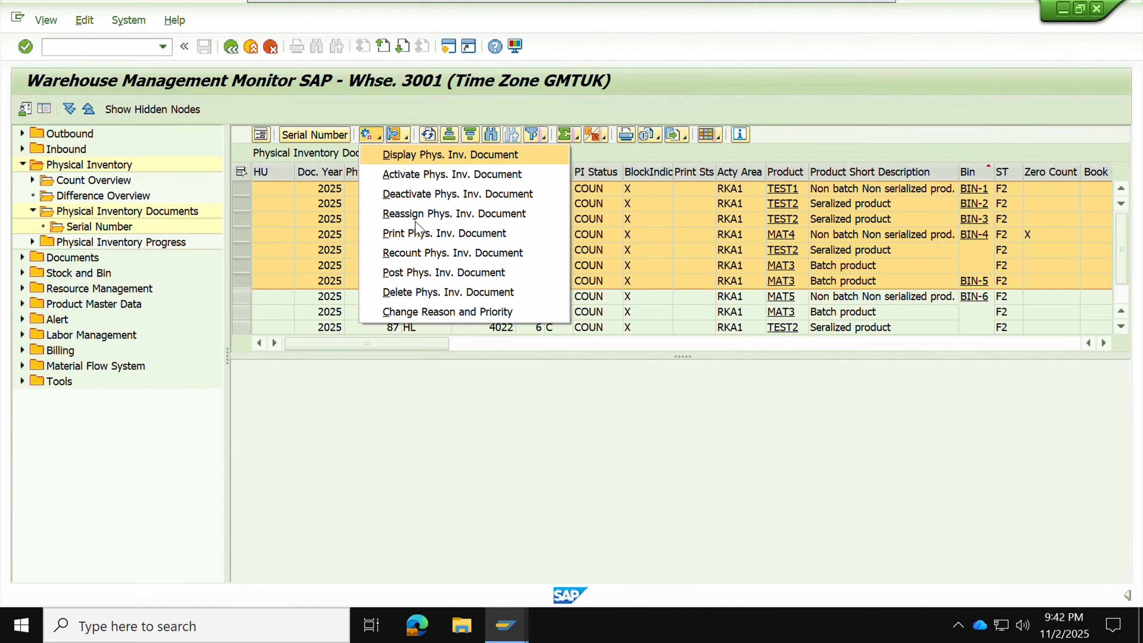
pyautogui.click(419, 274)
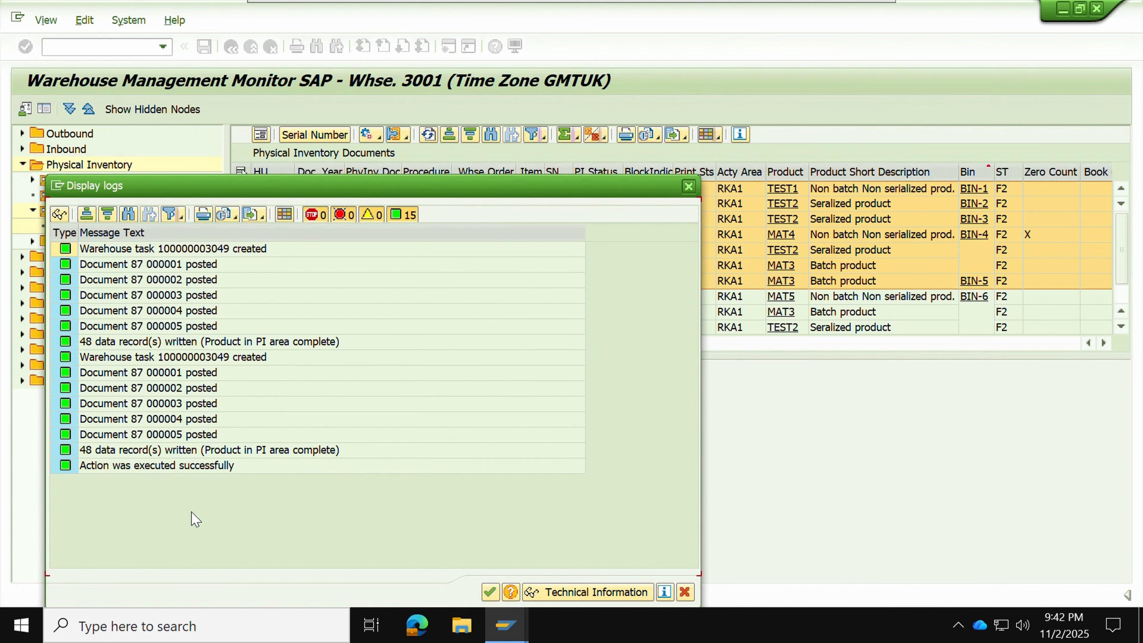
# Switch to the session with the bin stock, refresh the Physical Stock list and check the quantities of BIN-1 to BIN-6
pyautogui.click(515, 622)
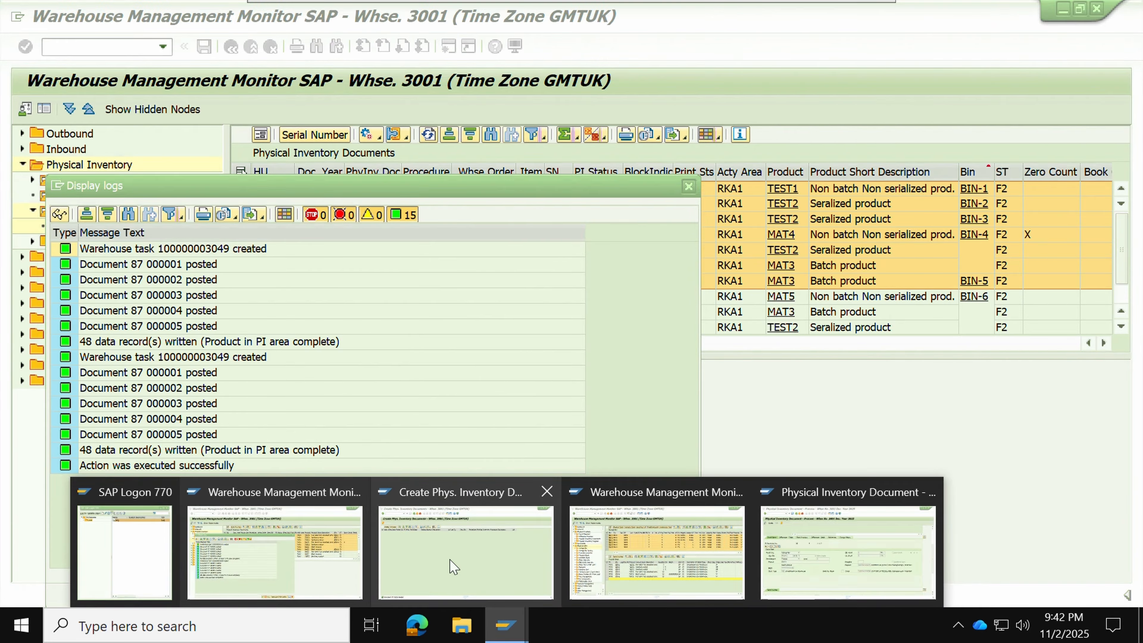
pyautogui.click(635, 549)
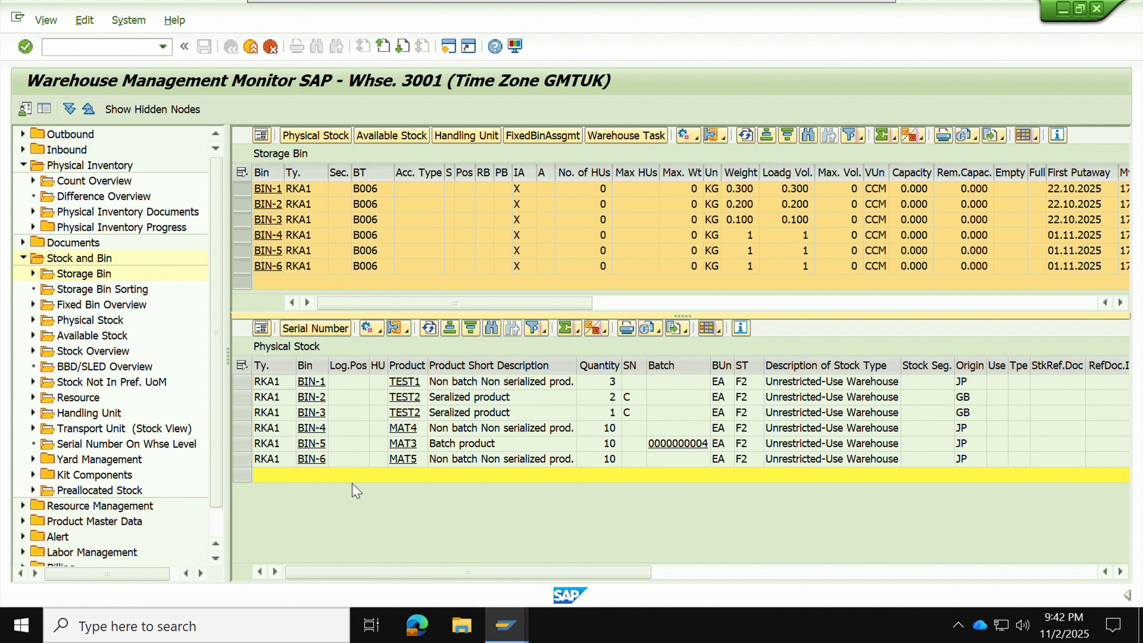
pyautogui.click(239, 459)
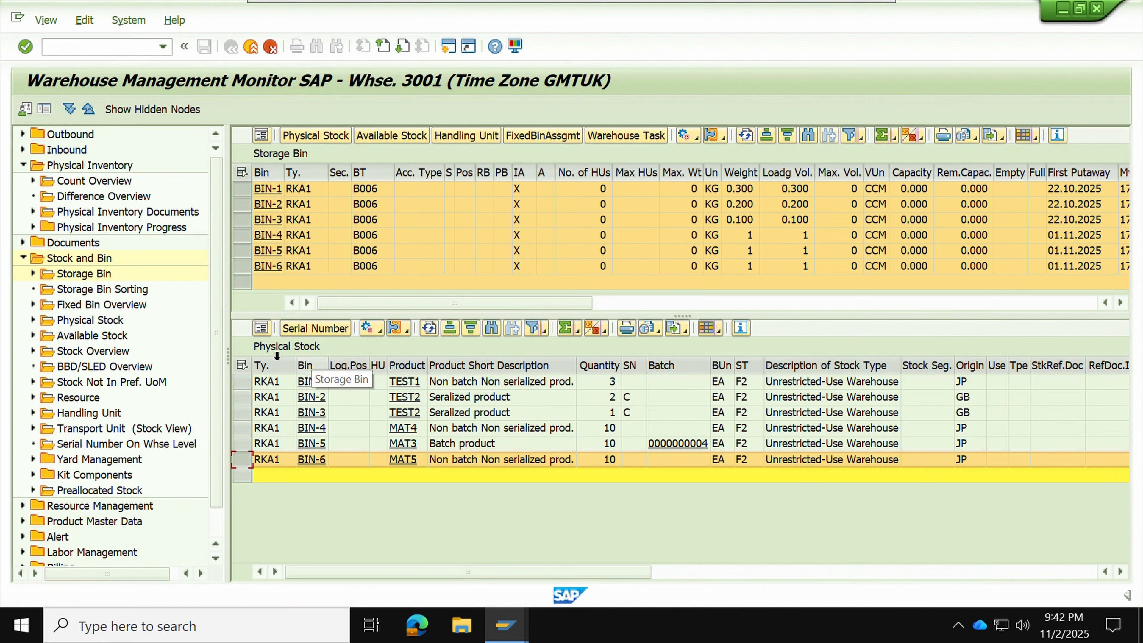
pyautogui.click(430, 330)
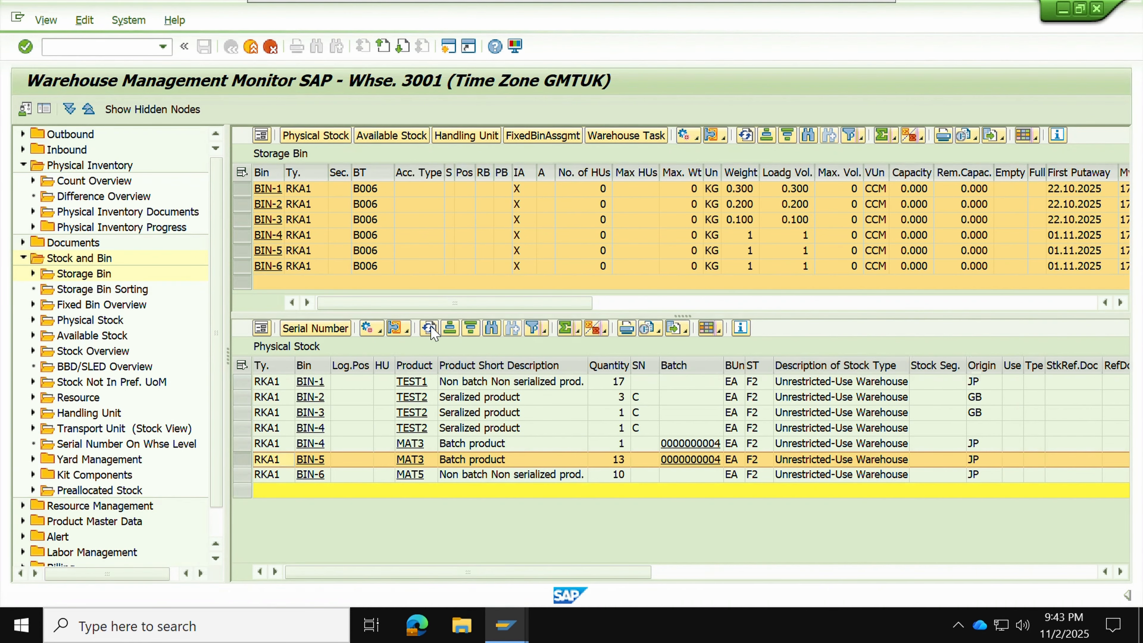
pyautogui.click(439, 398)
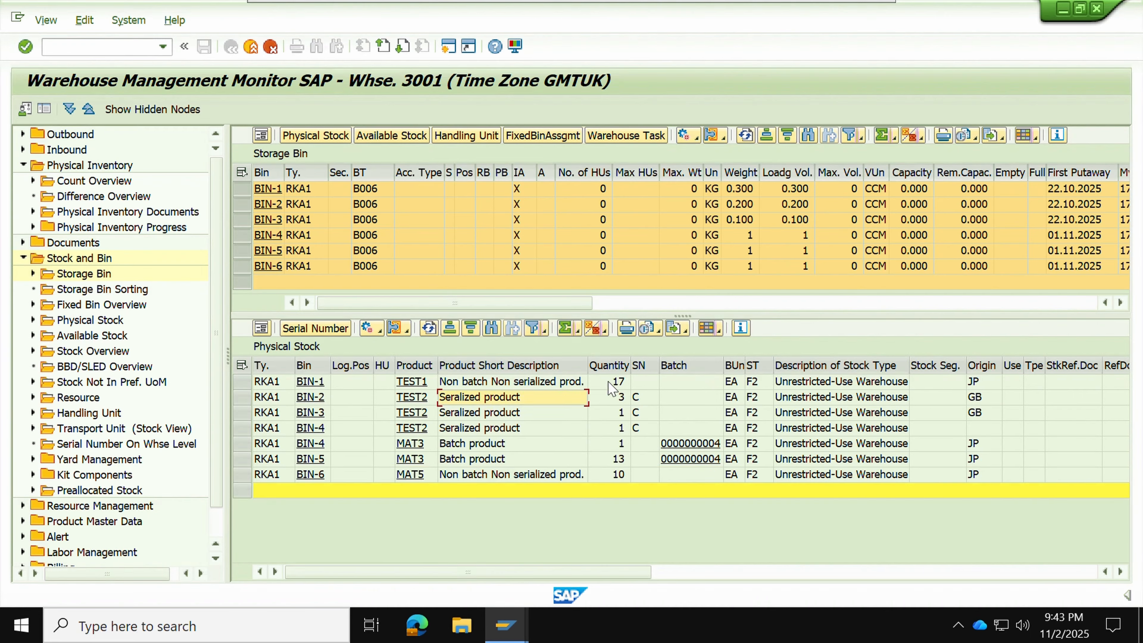
pyautogui.click(610, 382)
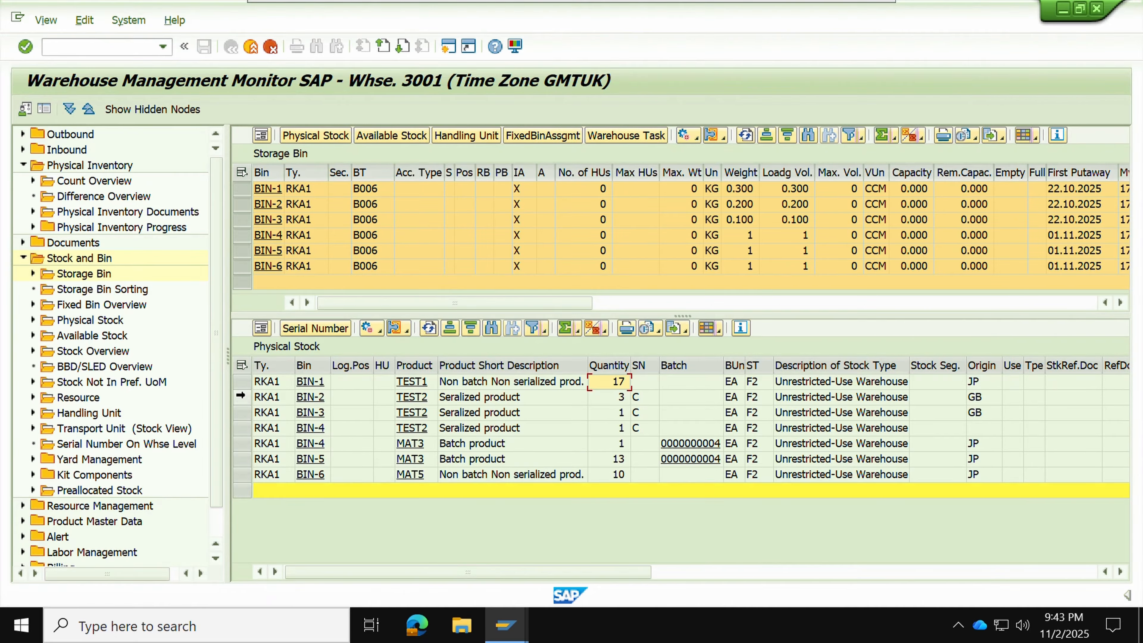
# Display the serial numbers of the TEST2 stock in BIN-2, BIN-3 and BIN-4
pyautogui.moveTo(241, 395); pyautogui.dragTo(242, 427)
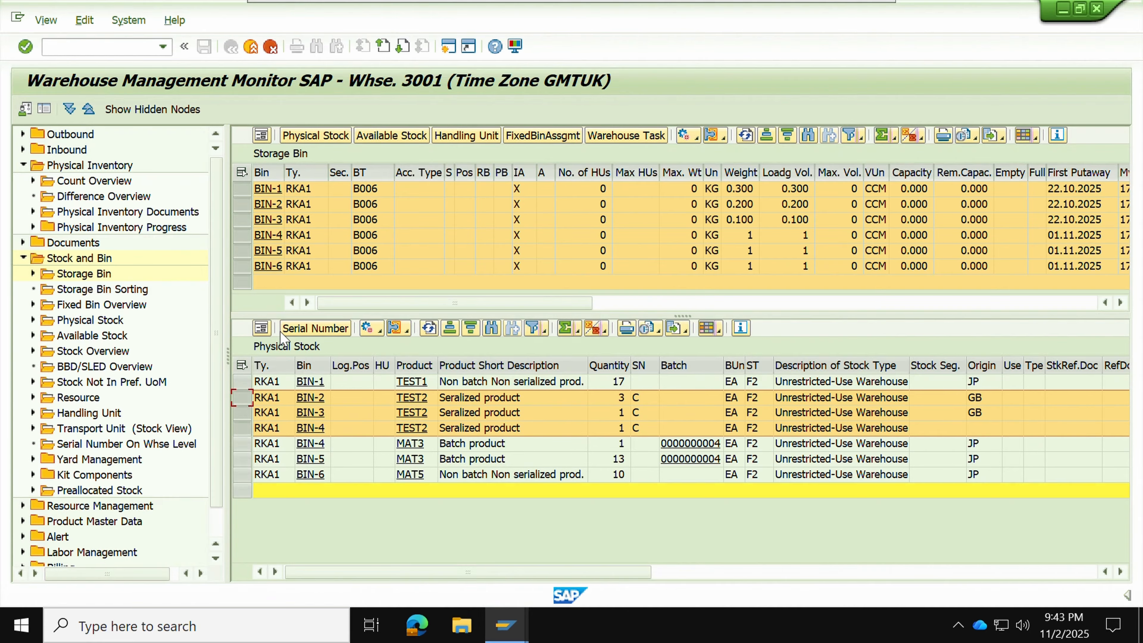
pyautogui.click(302, 328)
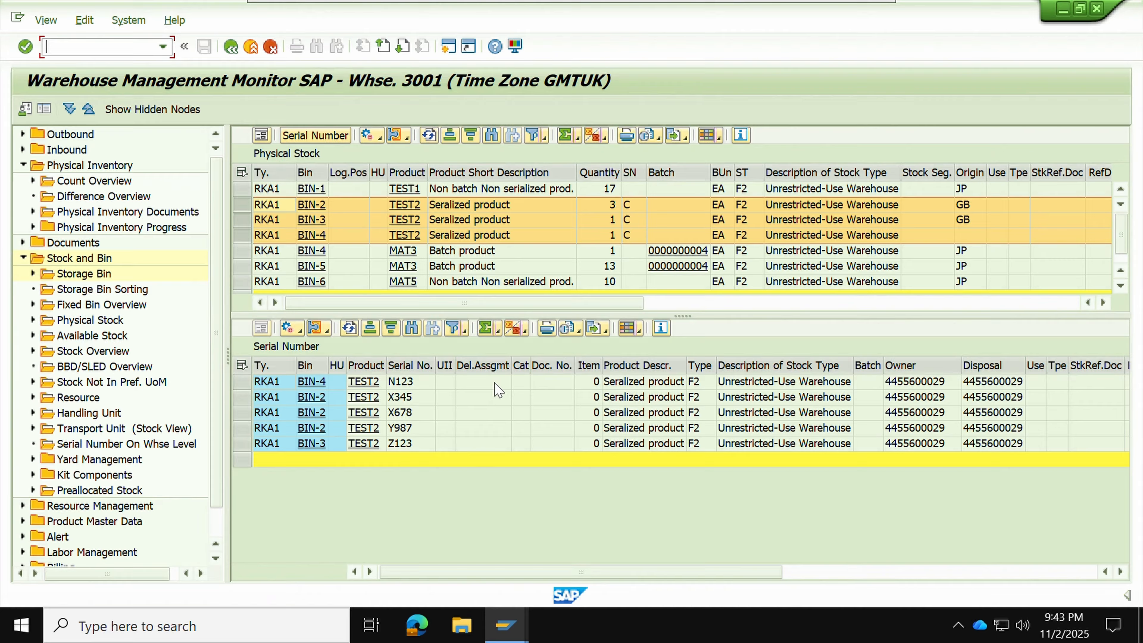
pyautogui.click(279, 289)
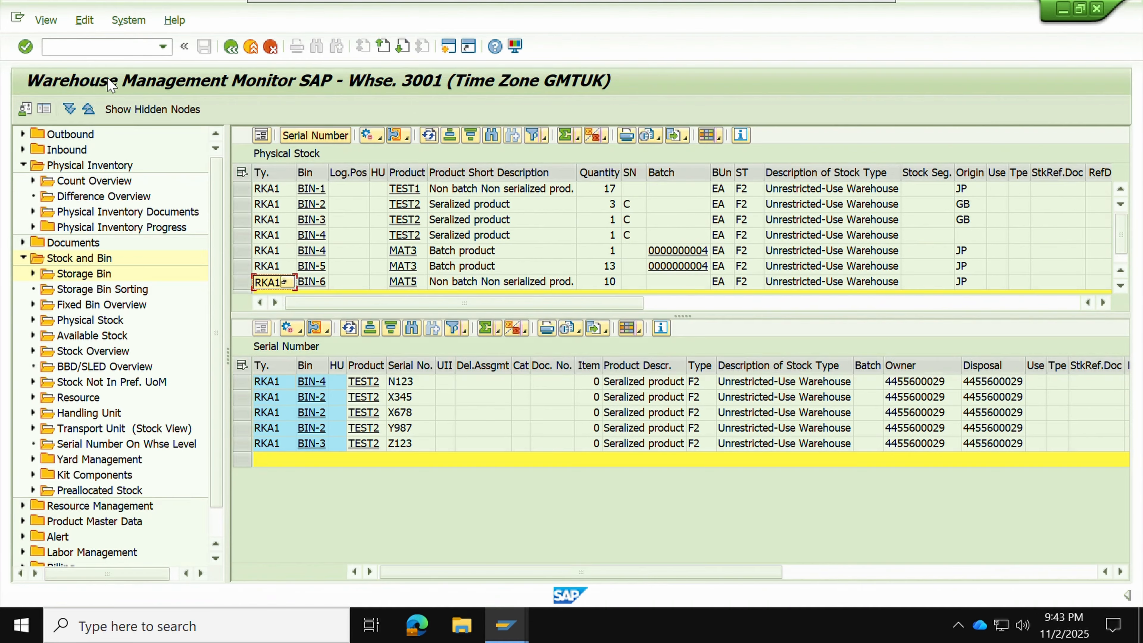
# Start customizing in a new session with /ospro and open the SAP Reference IMG
pyautogui.click(86, 46)
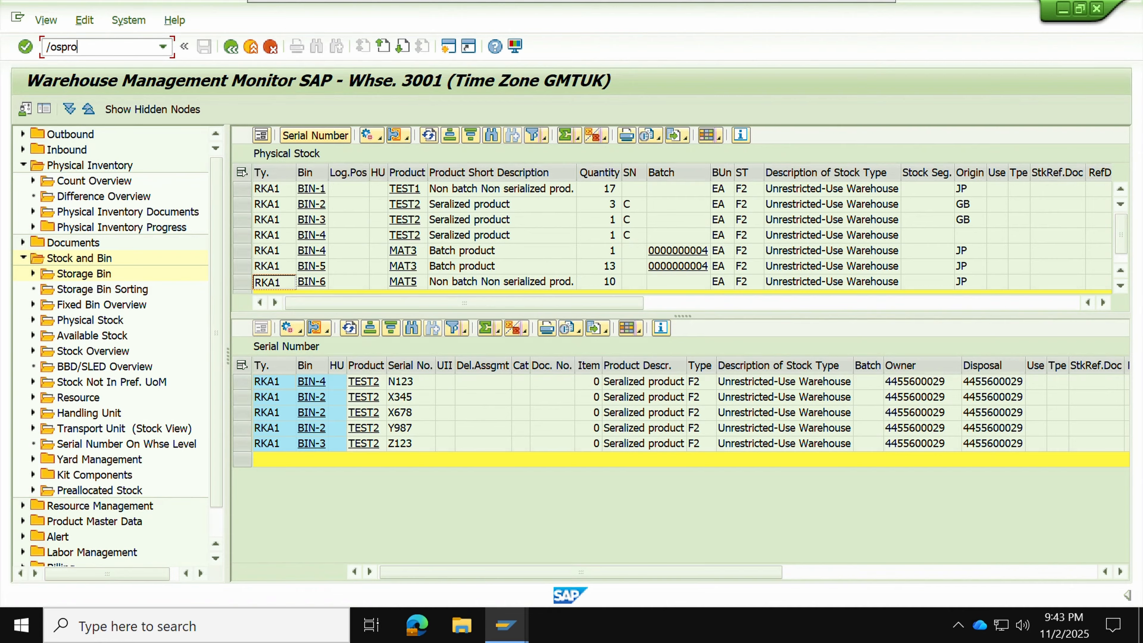
pyautogui.press('Return')
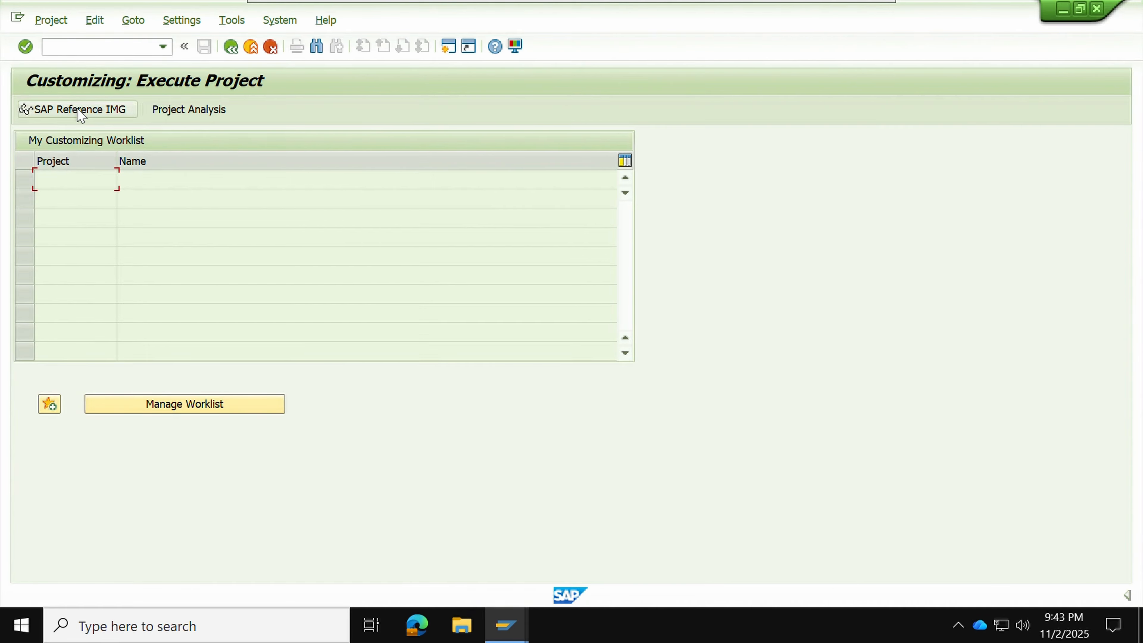
pyautogui.click(80, 111)
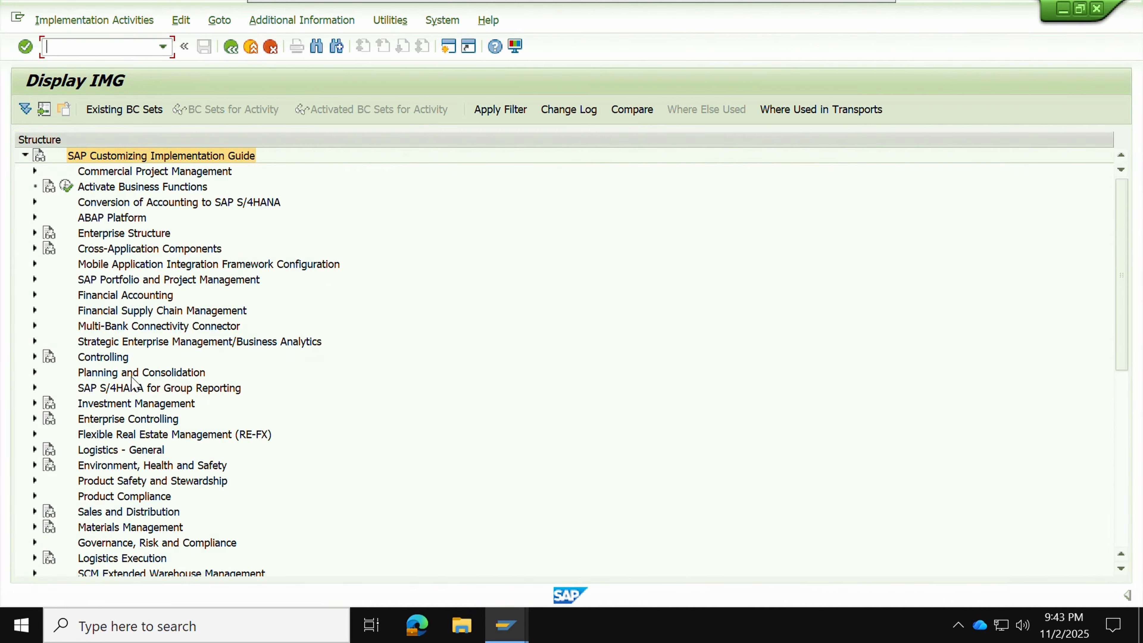
# Open Define Storage Types under SCM Extended Warehouse Management, Extended Warehouse Management, Master Data, and acknowledge the client information
pyautogui.click(132, 378)
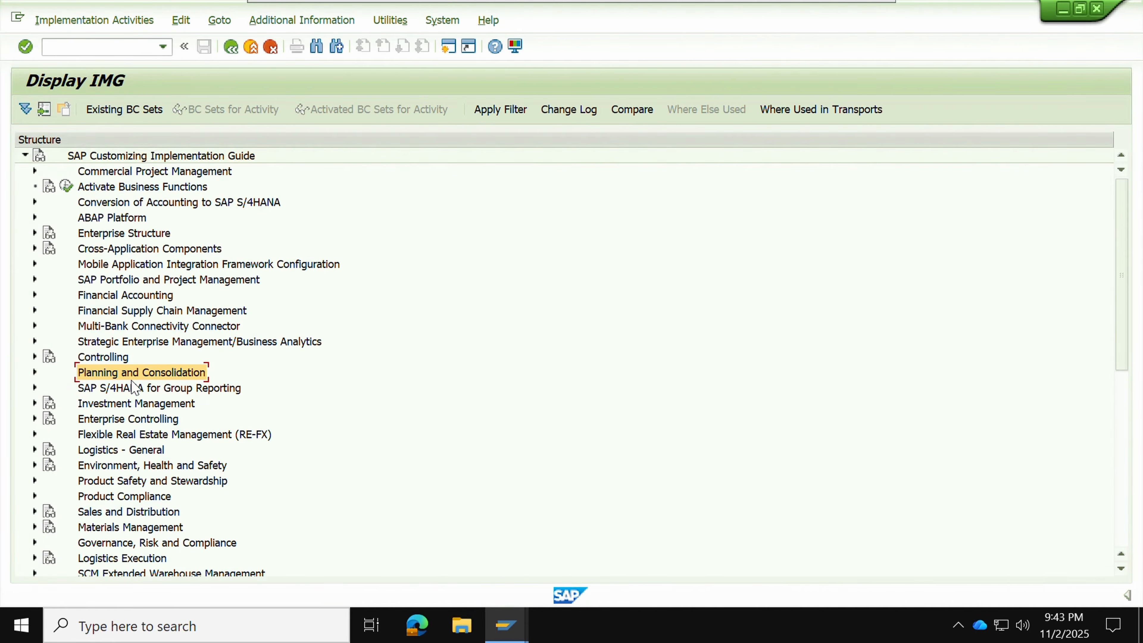
pyautogui.scroll(-2, 132, 381)
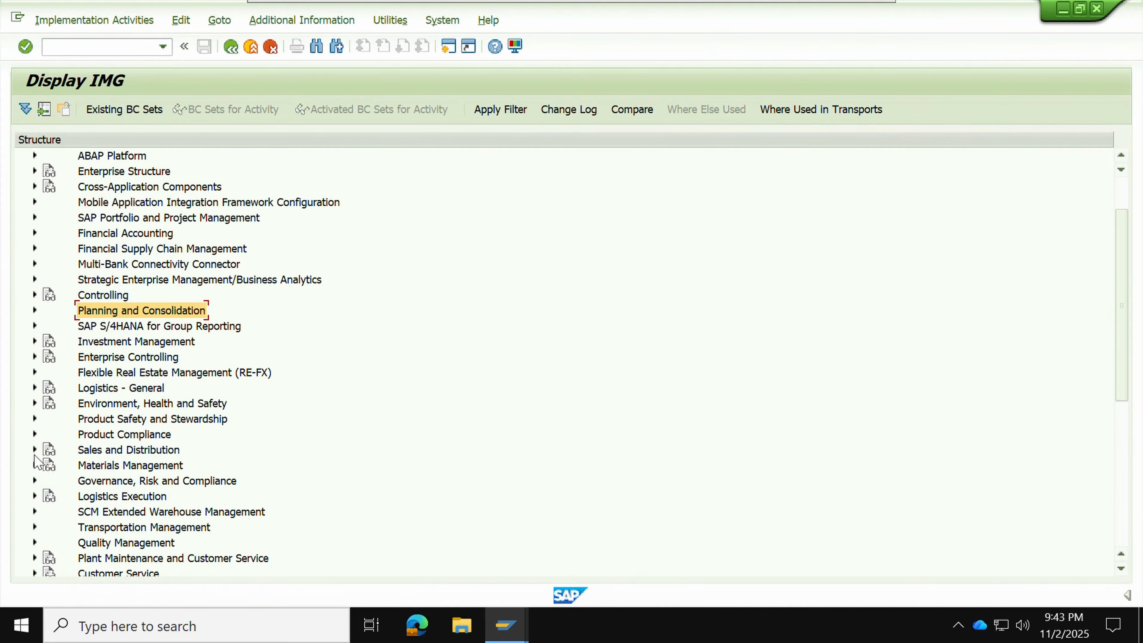
pyautogui.click(35, 511)
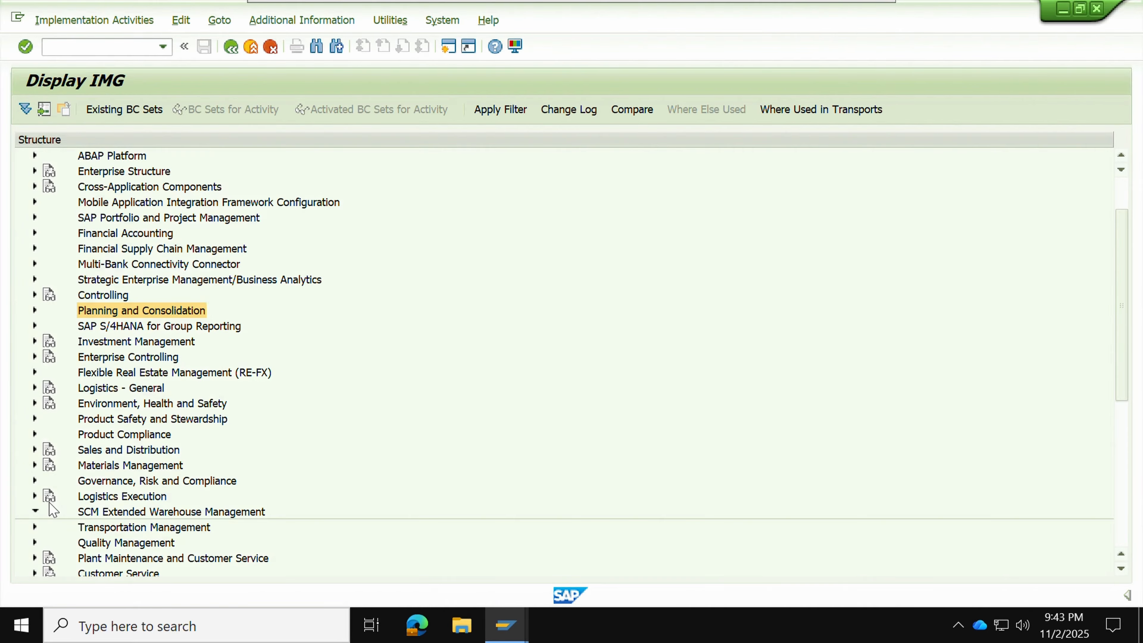
pyautogui.scroll(-1, 81, 487)
pyautogui.click(45, 479)
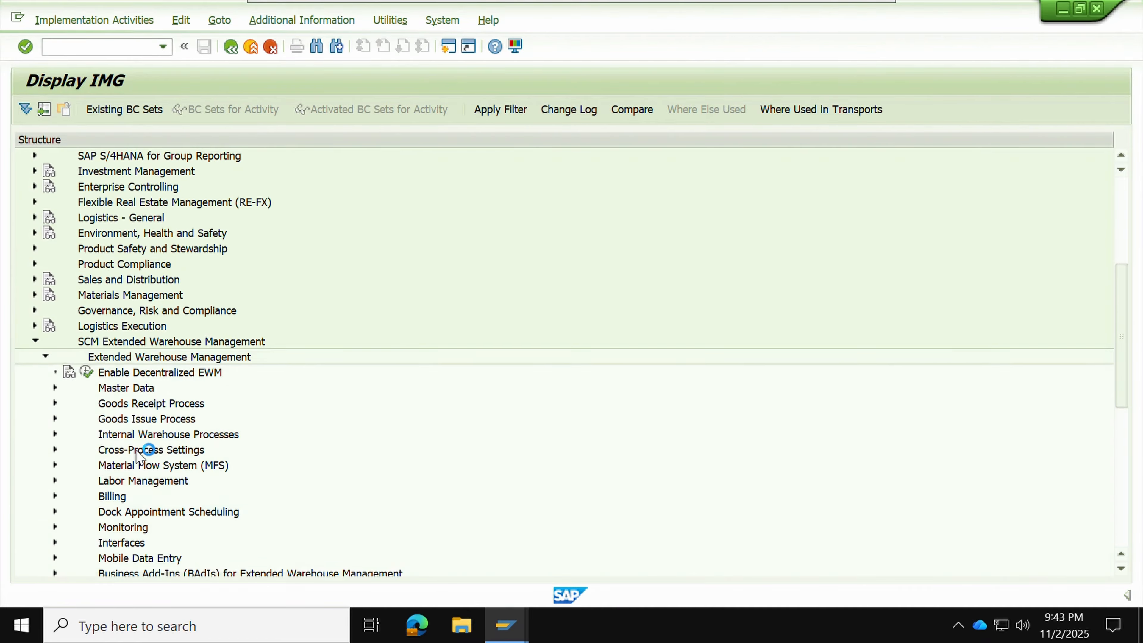
pyautogui.scroll(-1, 117, 423)
pyautogui.click(56, 342)
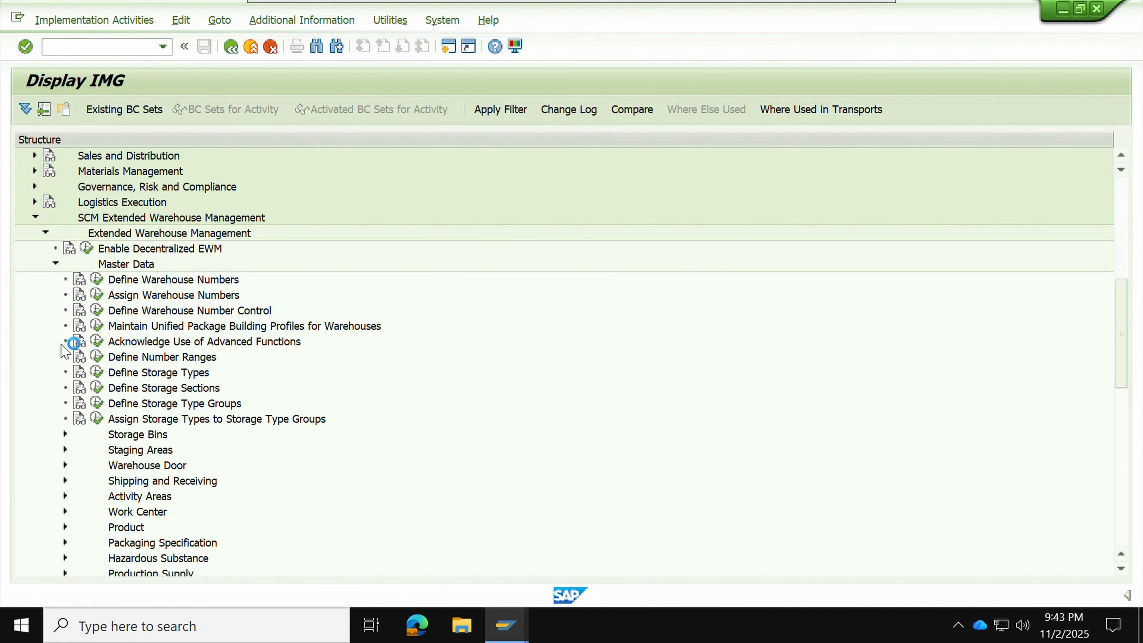
pyautogui.click(103, 372)
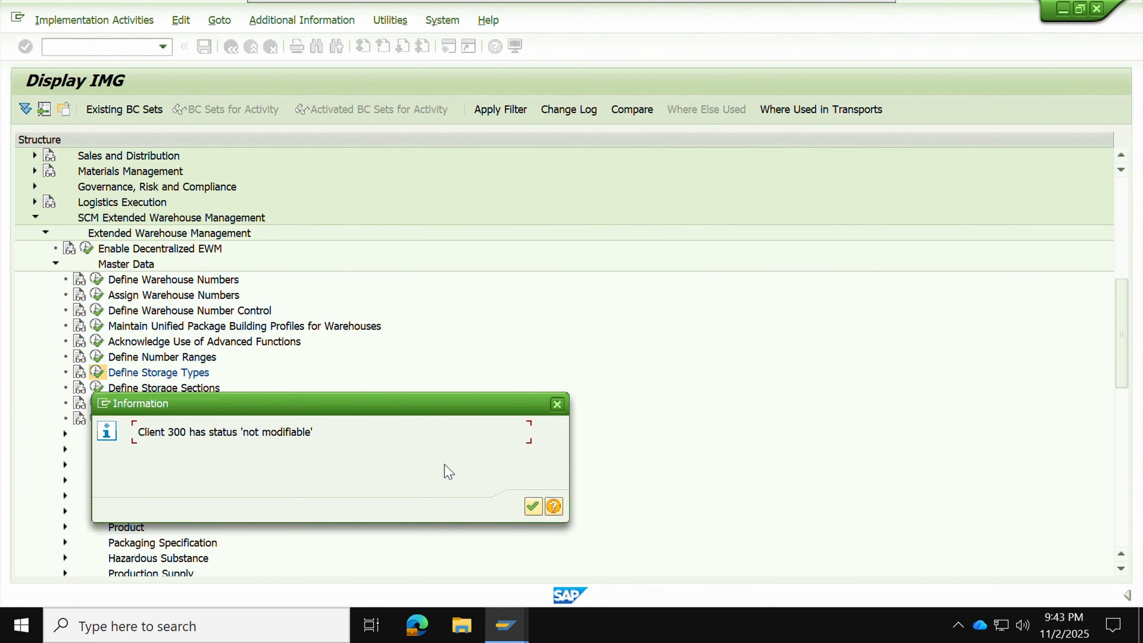
pyautogui.click(534, 514)
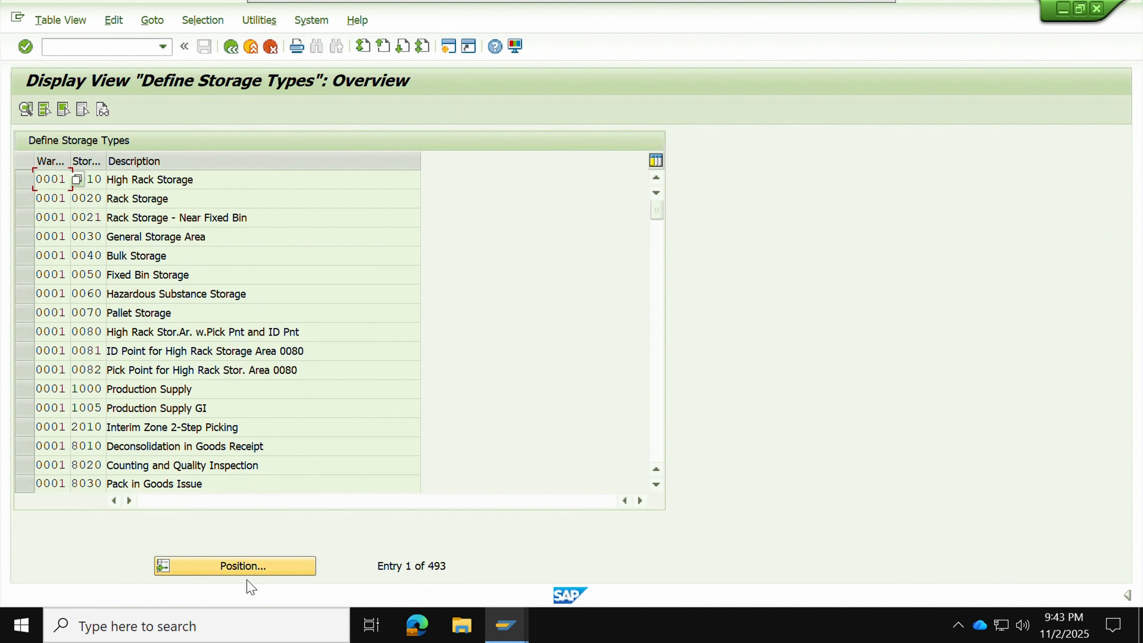
# Position the storage type list on warehouse 3001, storage type RKA1, and open the details of that entry
pyautogui.click(252, 569)
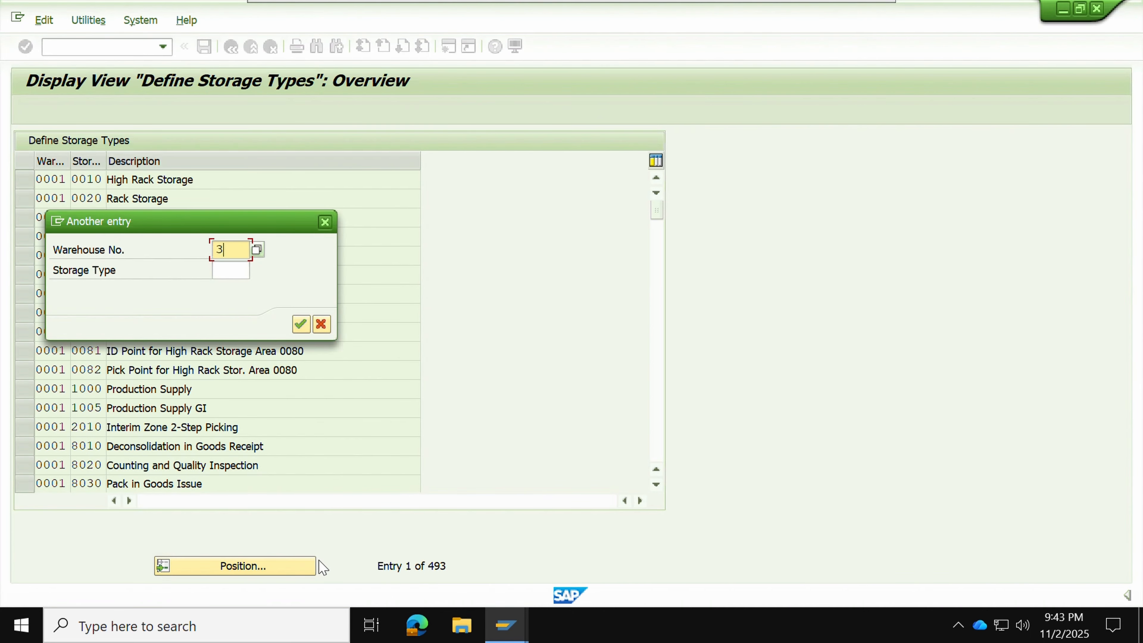
pyautogui.write('3001')
pyautogui.press('Tab')
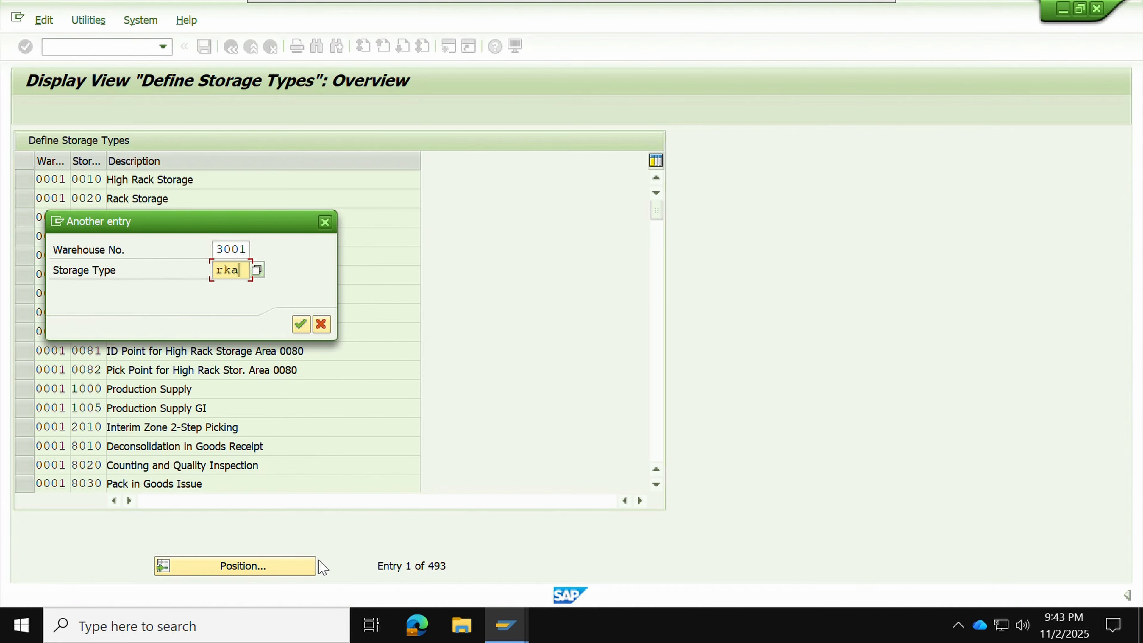
pyautogui.write('rka1')
pyautogui.press('Return')
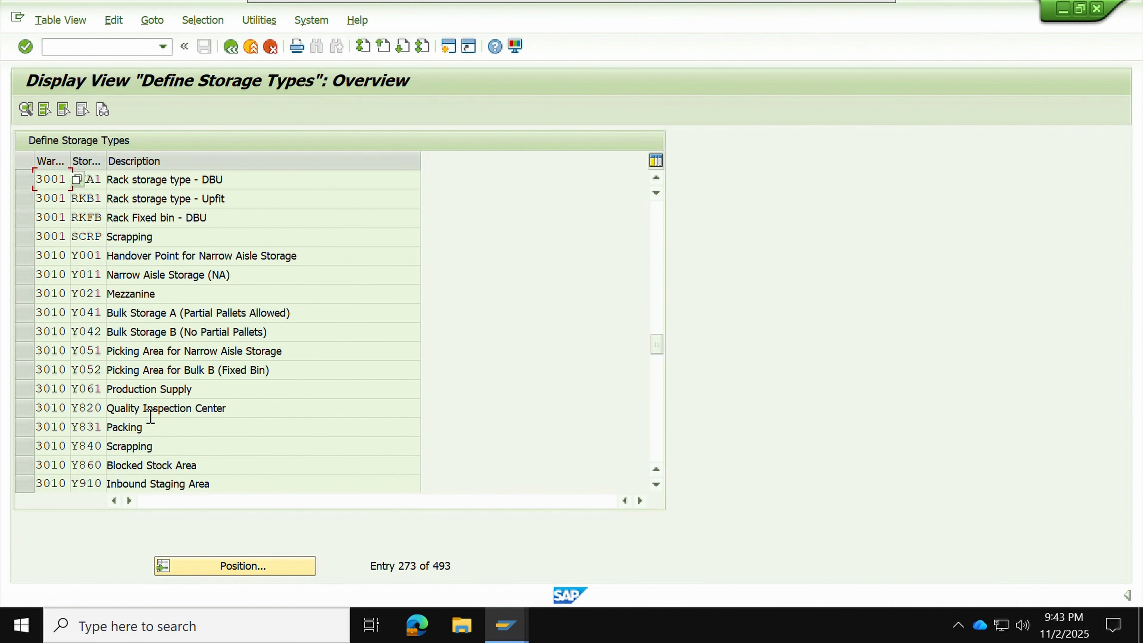
pyautogui.click(25, 179)
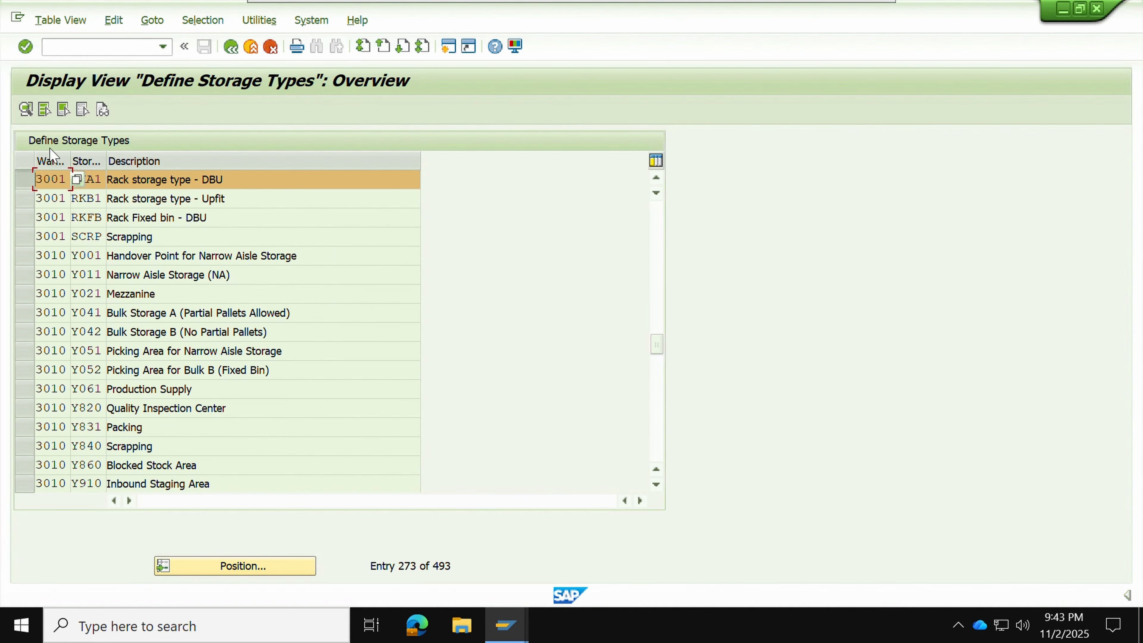
pyautogui.click(26, 109)
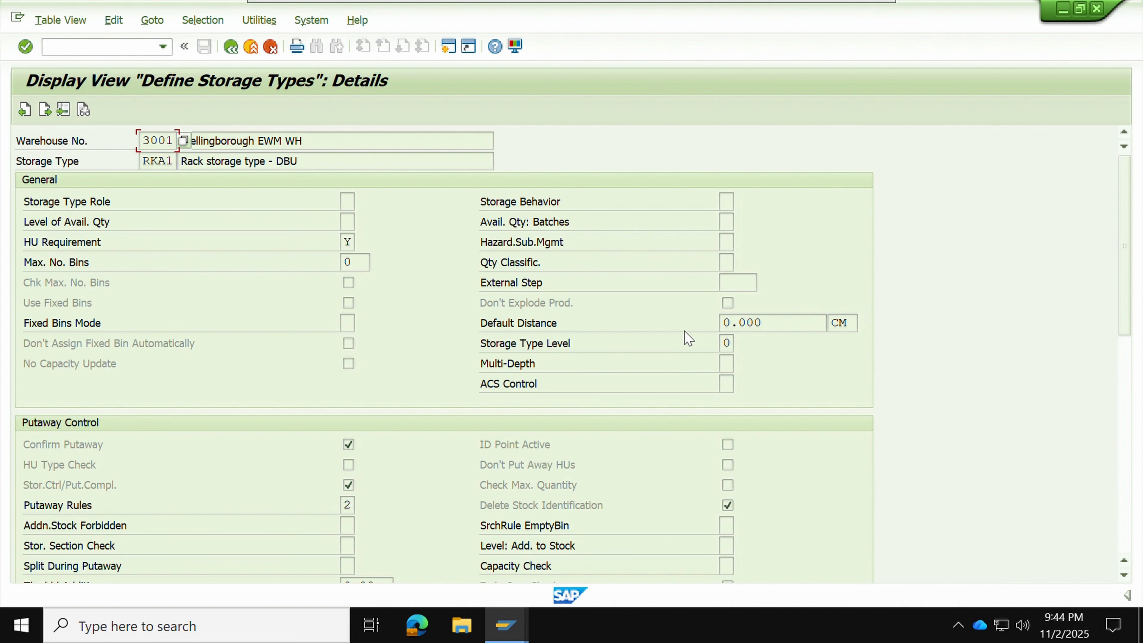
# Show the possible HU Requirement values of storage type RKA1, examine option Y and move the value list beside the field
pyautogui.scroll(-2, 686, 336)
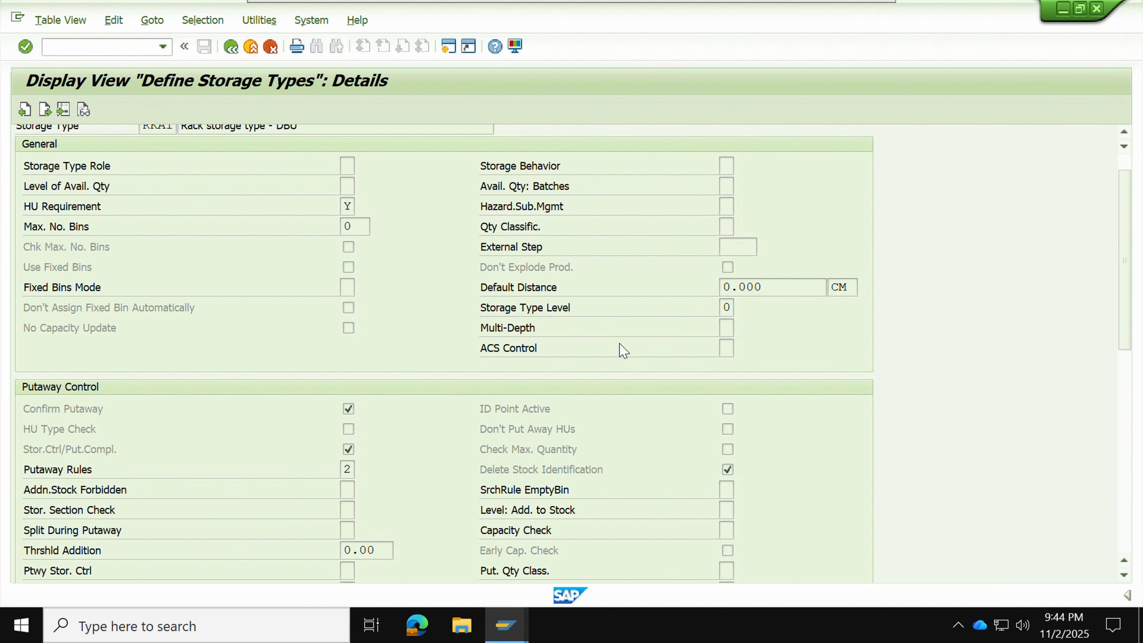
pyautogui.scroll(3, 551, 358)
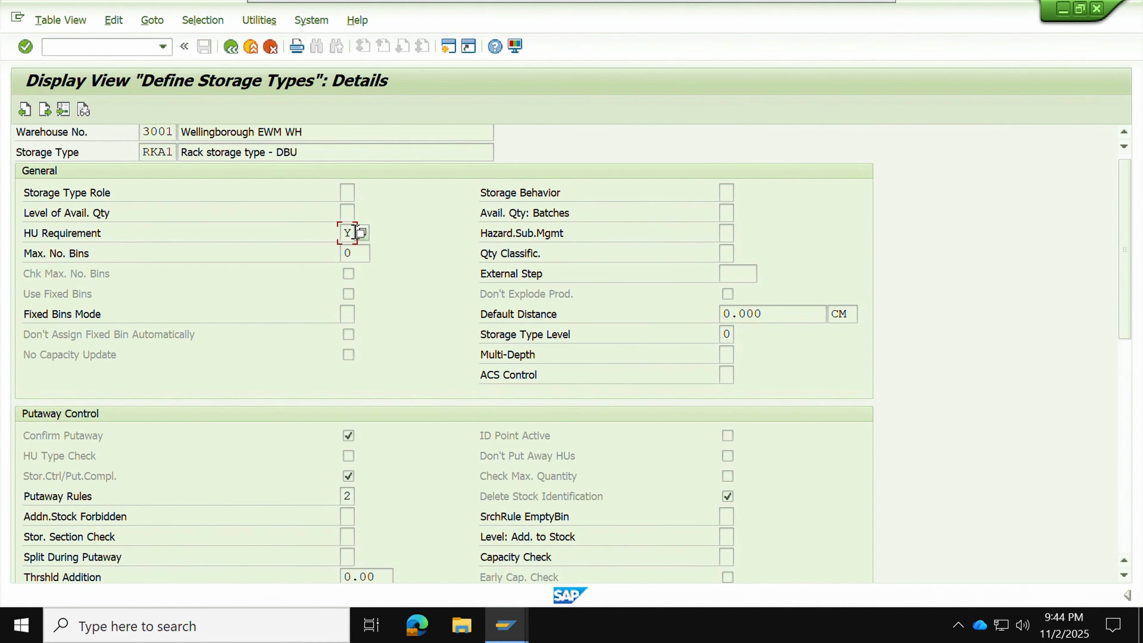
pyautogui.press('F4')
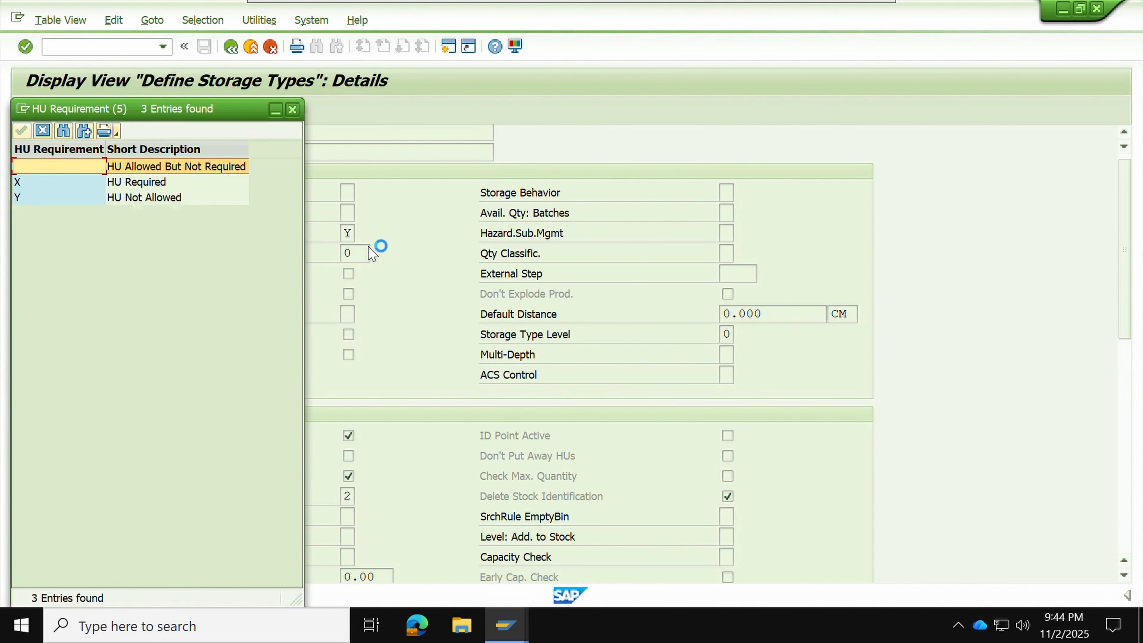
pyautogui.click(140, 199)
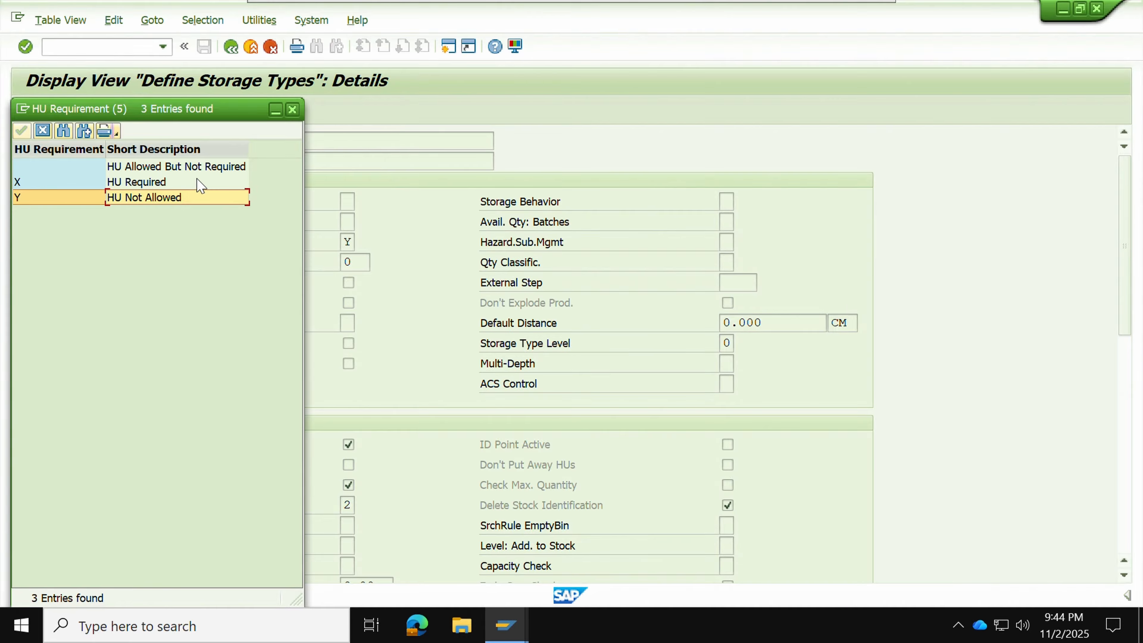
pyautogui.moveTo(191, 109); pyautogui.dragTo(691, 89)
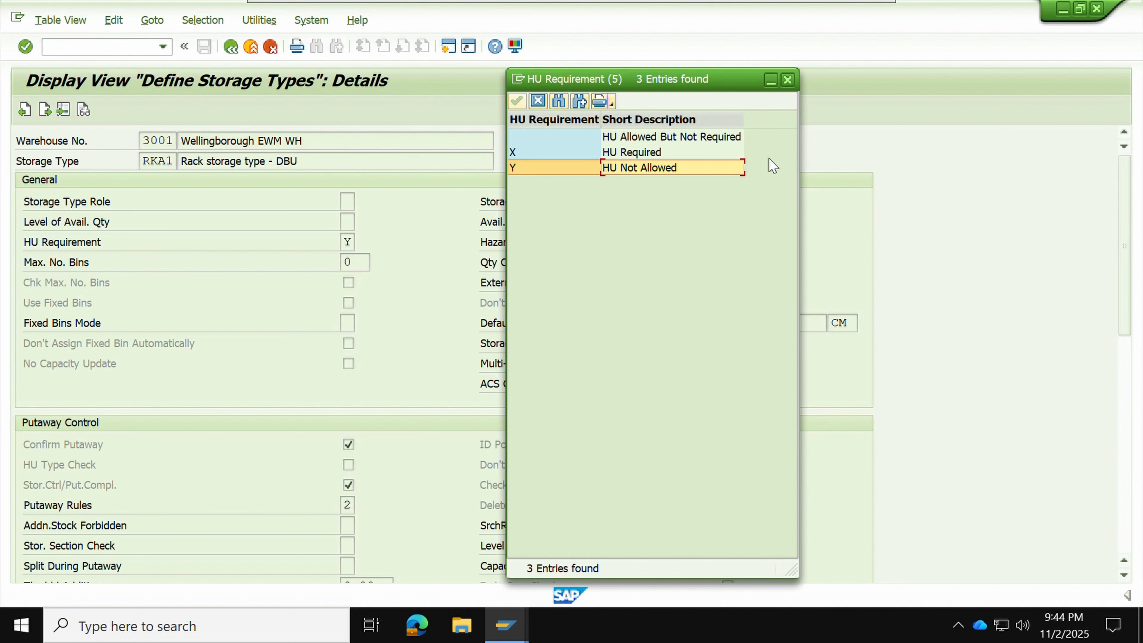
pyautogui.moveTo(729, 79); pyautogui.dragTo(753, 86)
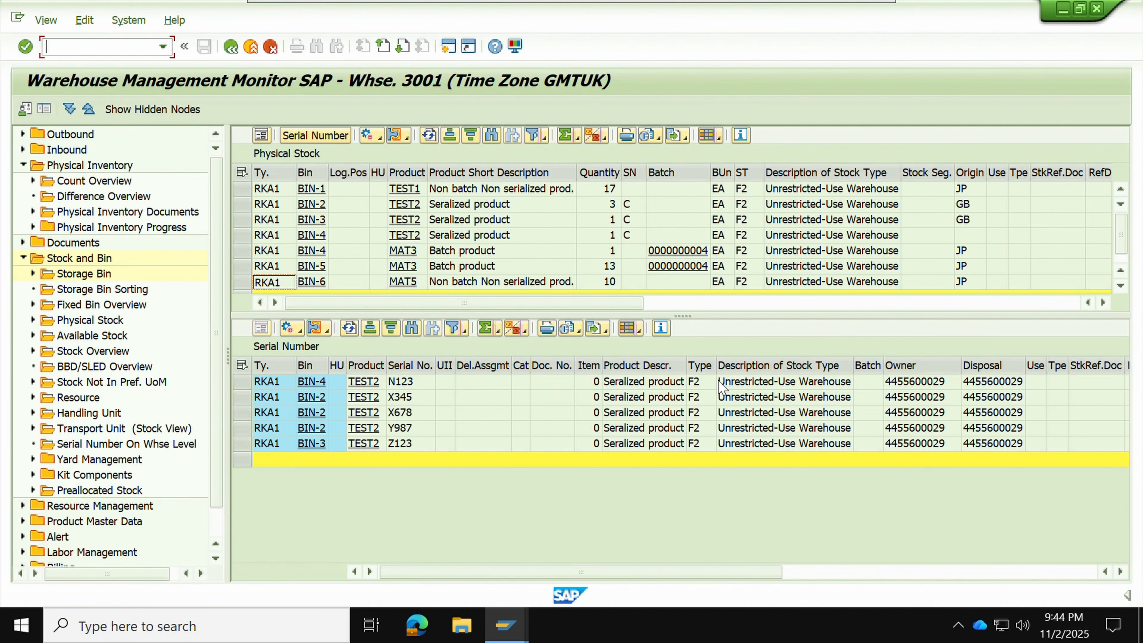